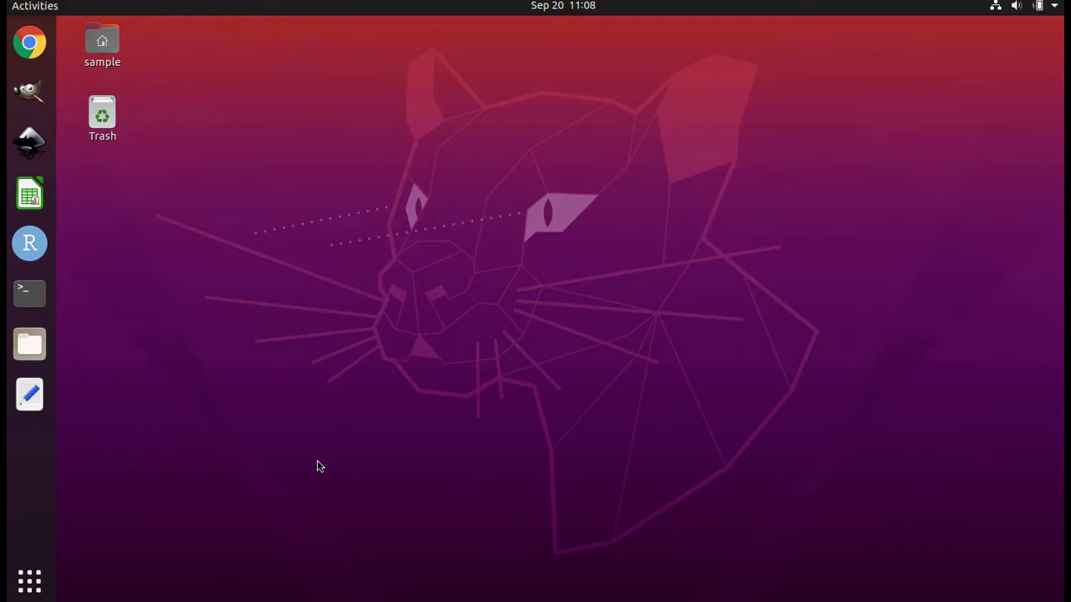
Step: Open the joshbanta lab site in Chrome and go to its Tutorials page
left_click(29, 581)
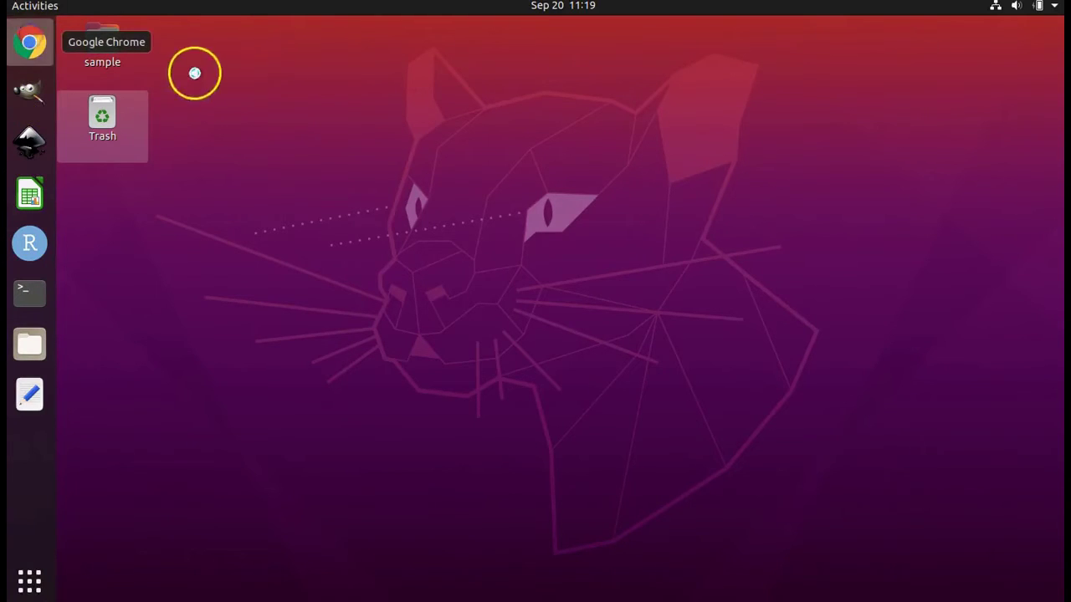
left_click(29, 42)
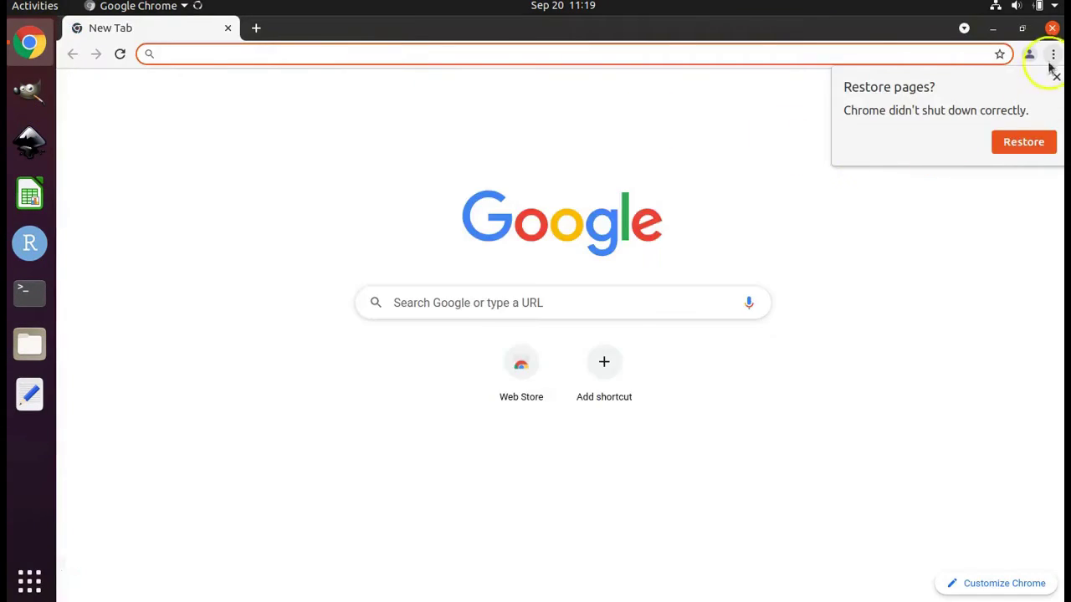
left_click(731, 53)
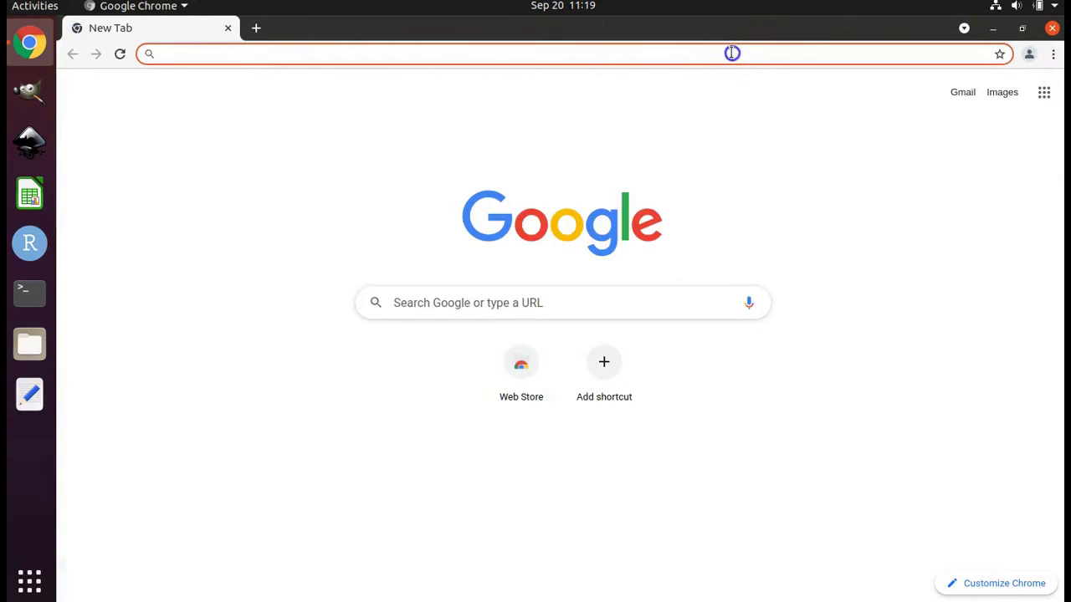
type("joshbanta")
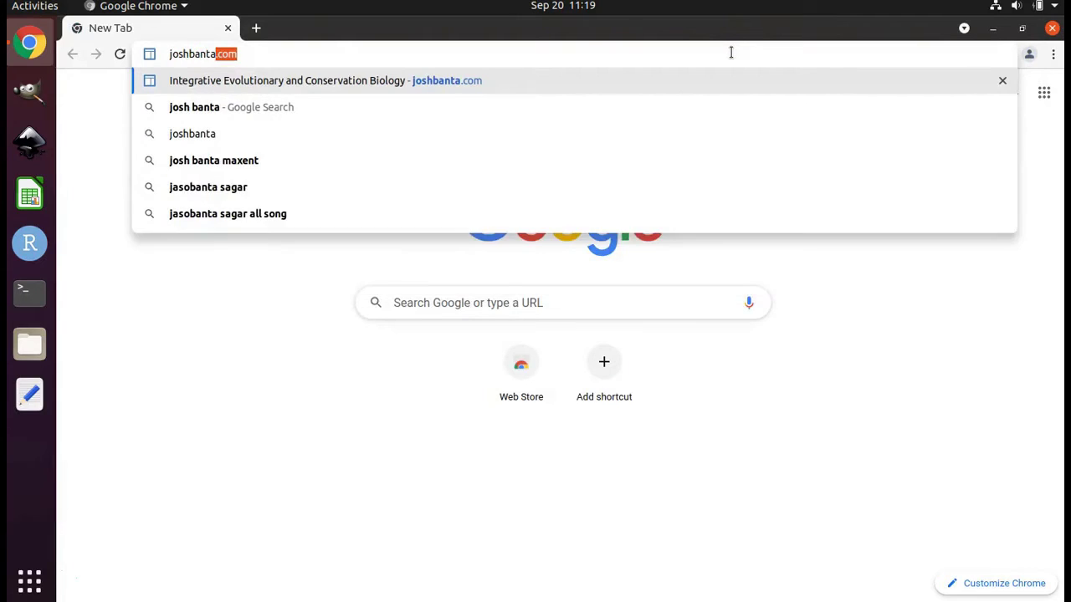
key("Return")
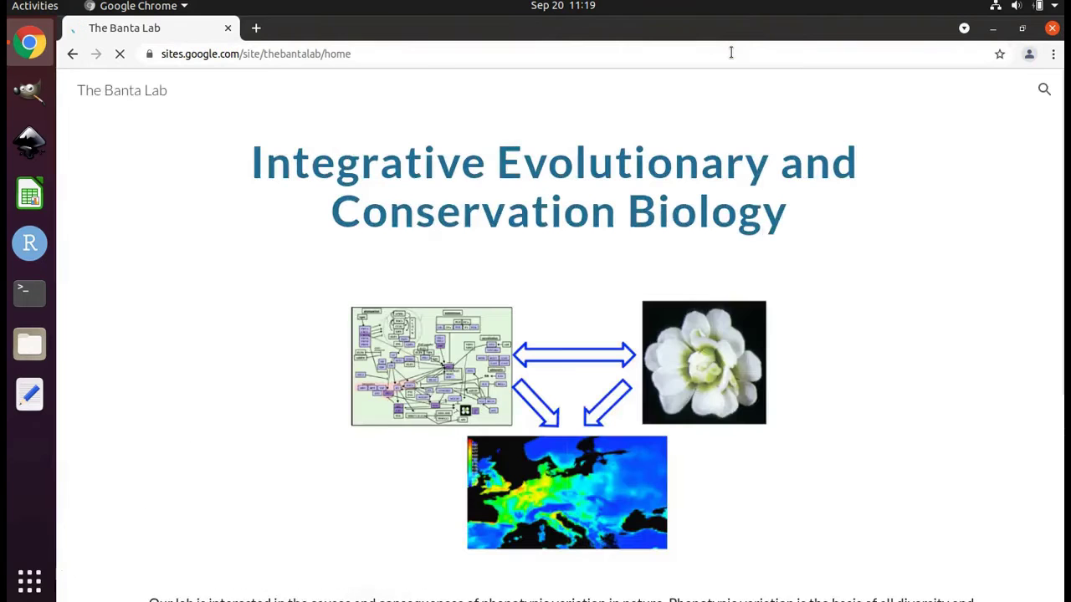
left_click(834, 93)
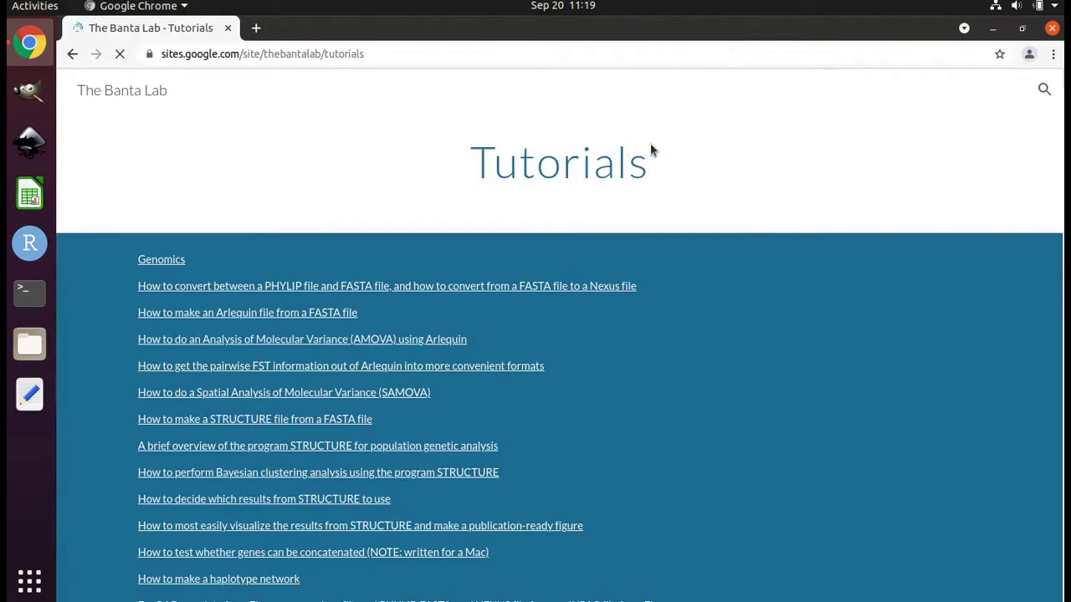
Step: Search the Tutorials page for 'buffer'
key("ctrl+f")
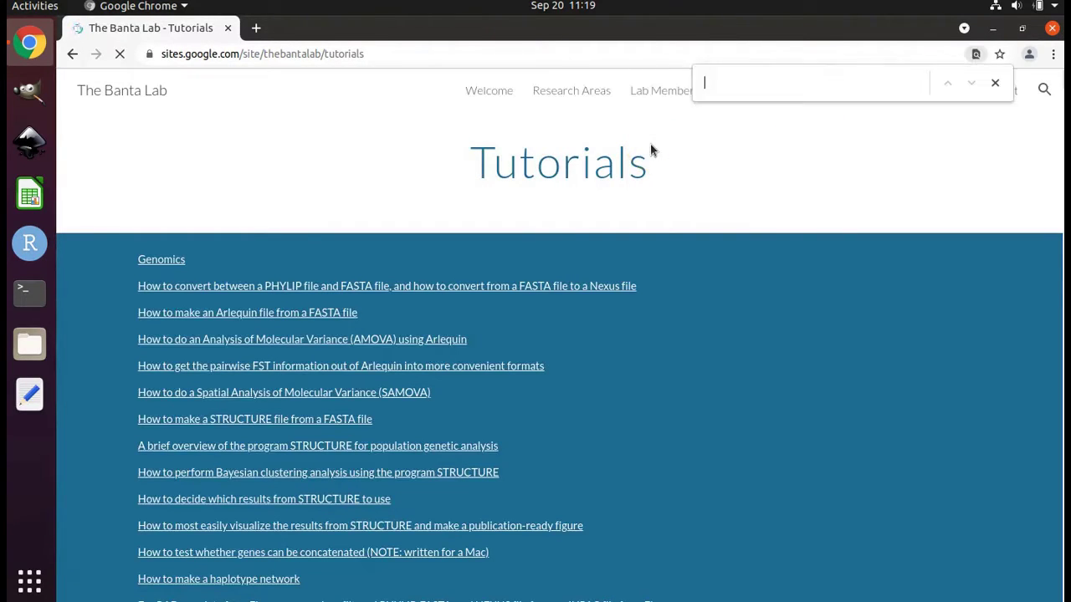
left_click(725, 88)
left_click(826, 84)
type("buffe")
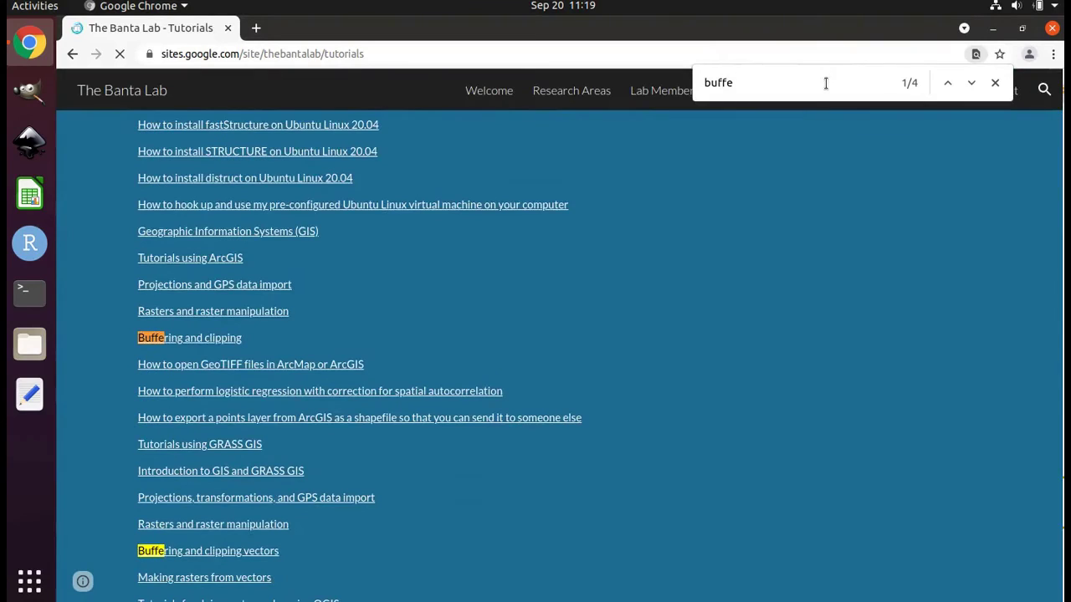
type("r")
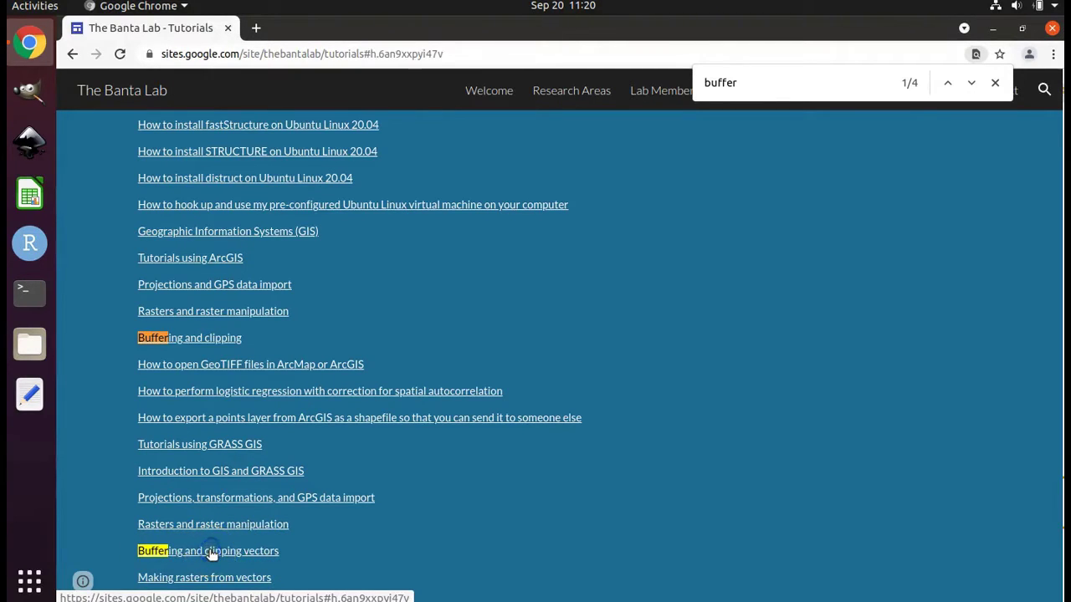
Step: Download vectors buffer lab files.zip from the Buffering and clipping vectors tutorial, then close Chrome
left_click(211, 554)
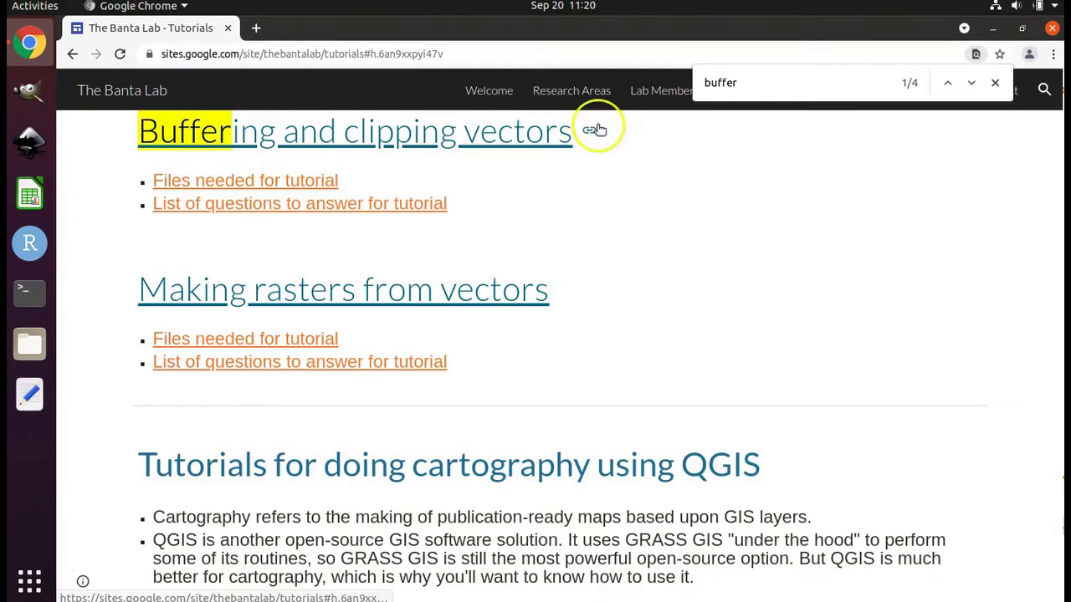
left_click(241, 185)
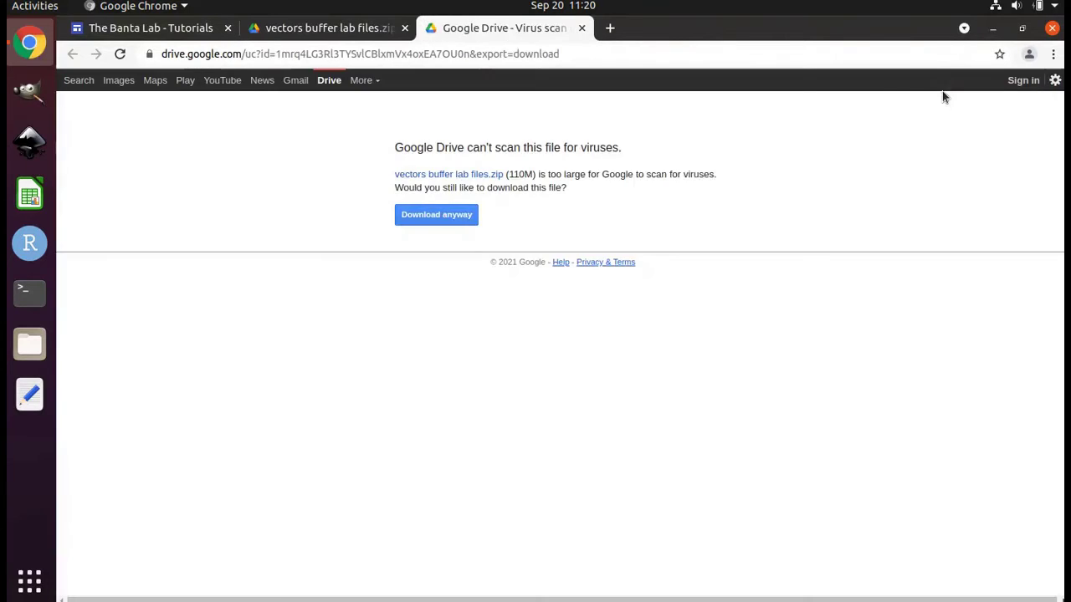
left_click(455, 219)
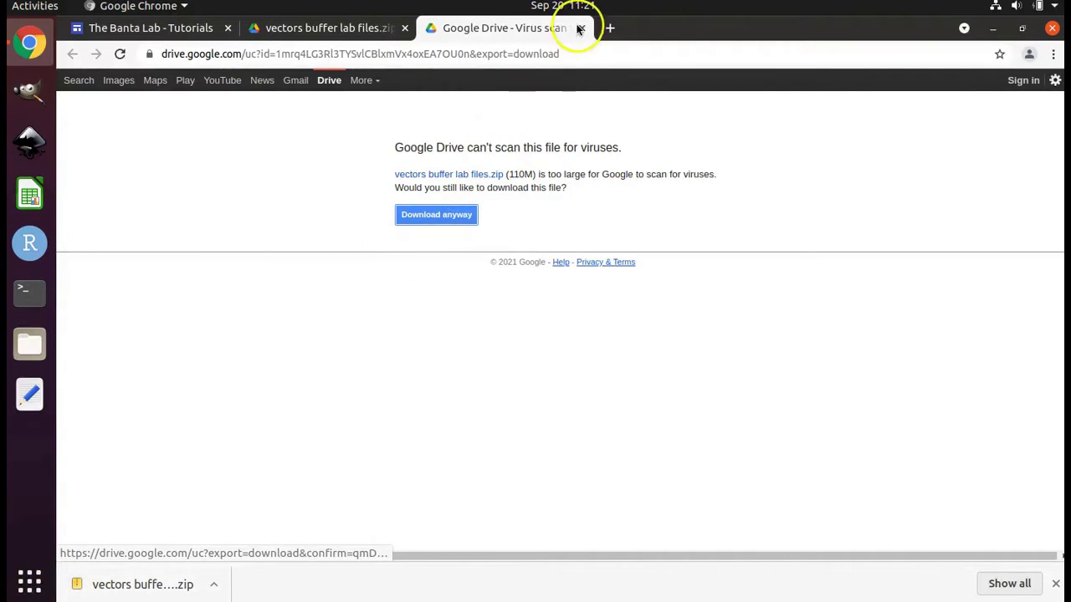
left_click(1052, 32)
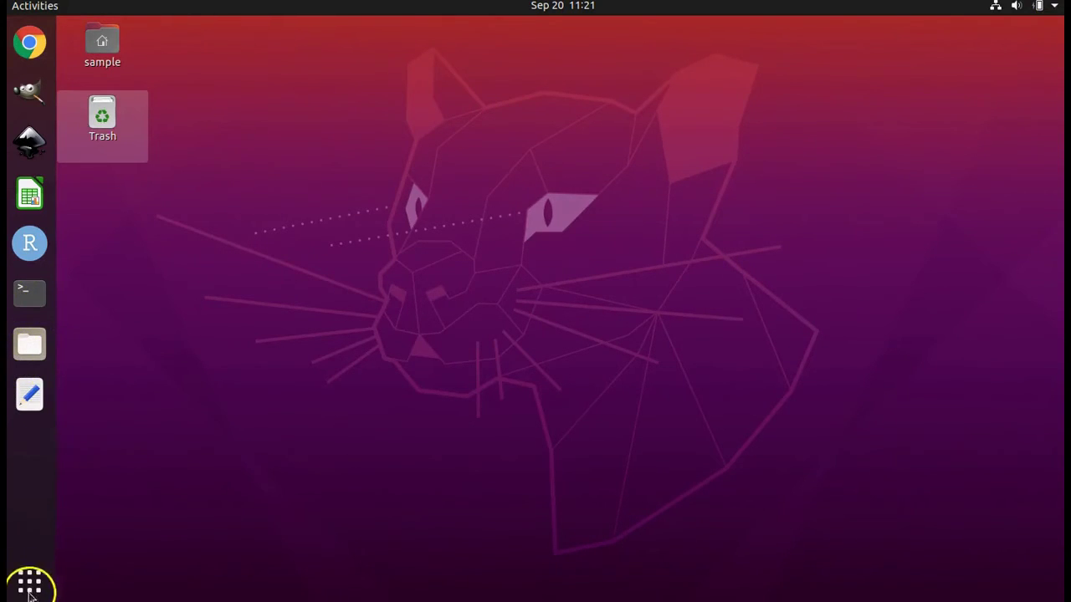
Step: Open vectors buffer lab files.zip from Downloads in Archive Manager, beside the Files window
left_click(25, 343)
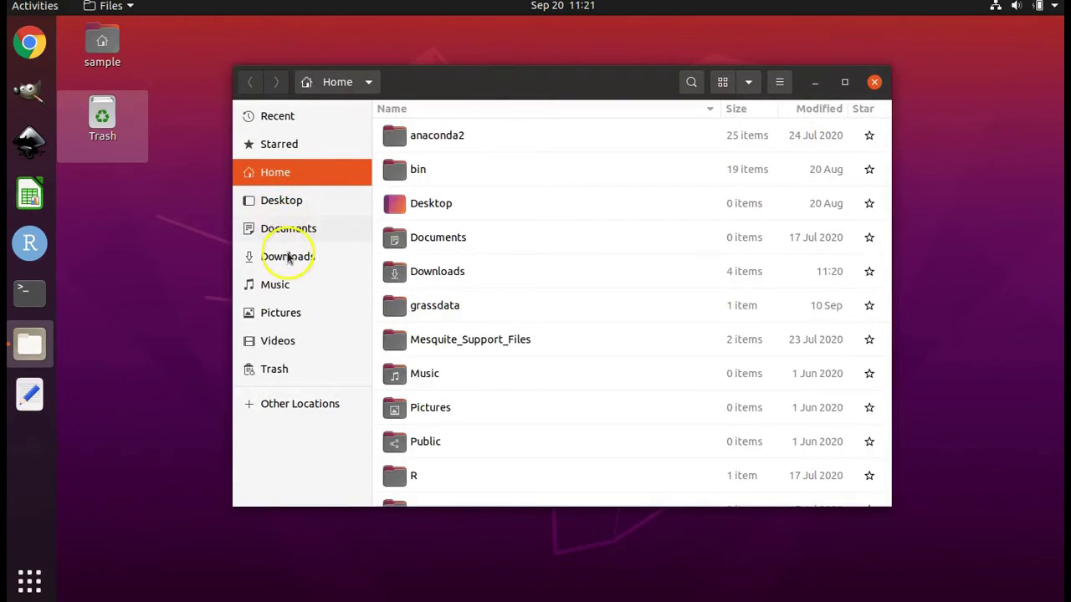
left_click(288, 258)
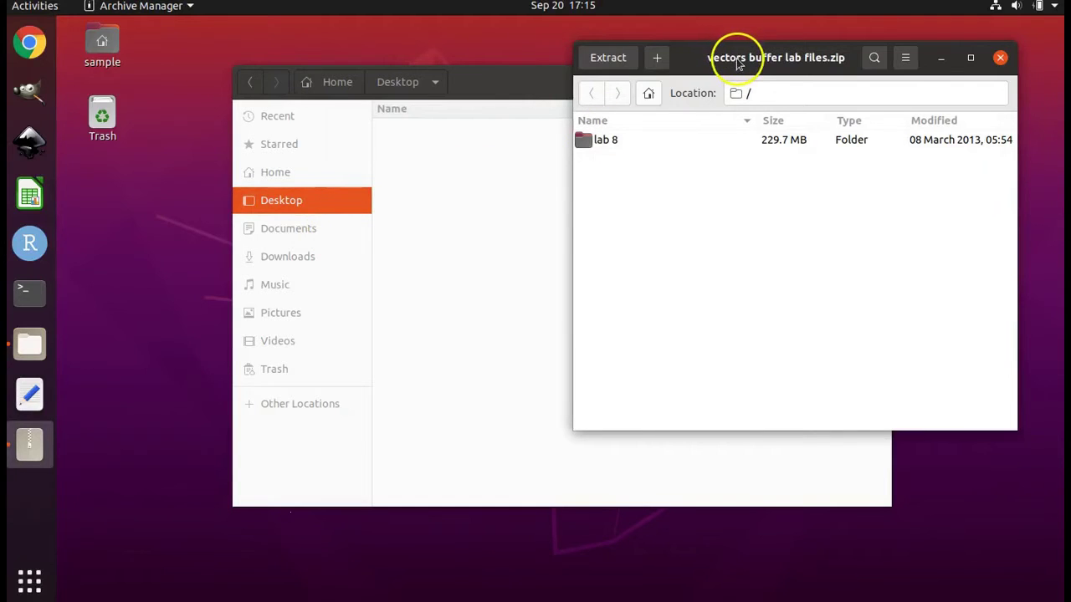
left_click_drag(737, 65, 737, 107)
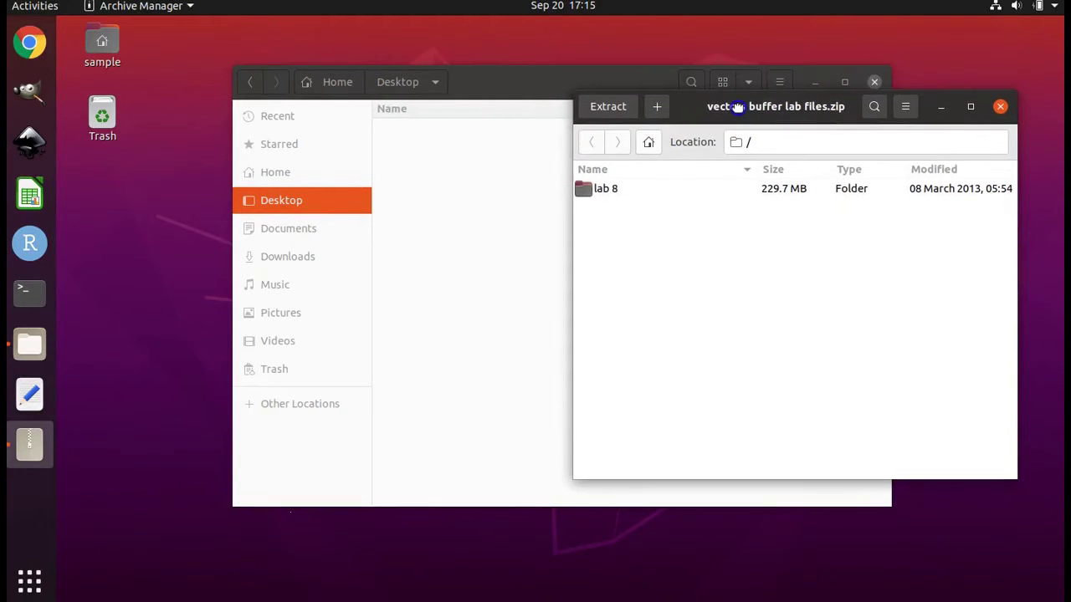
Step: Bring Files forward and browse to the Home/grassdata folder
left_click(25, 355)
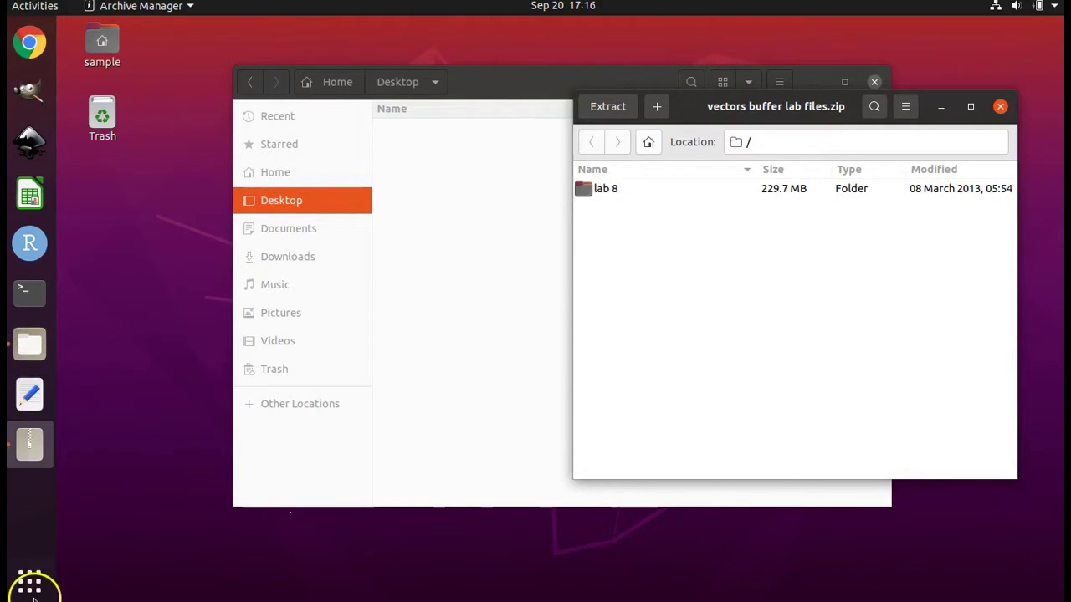
left_click(30, 353)
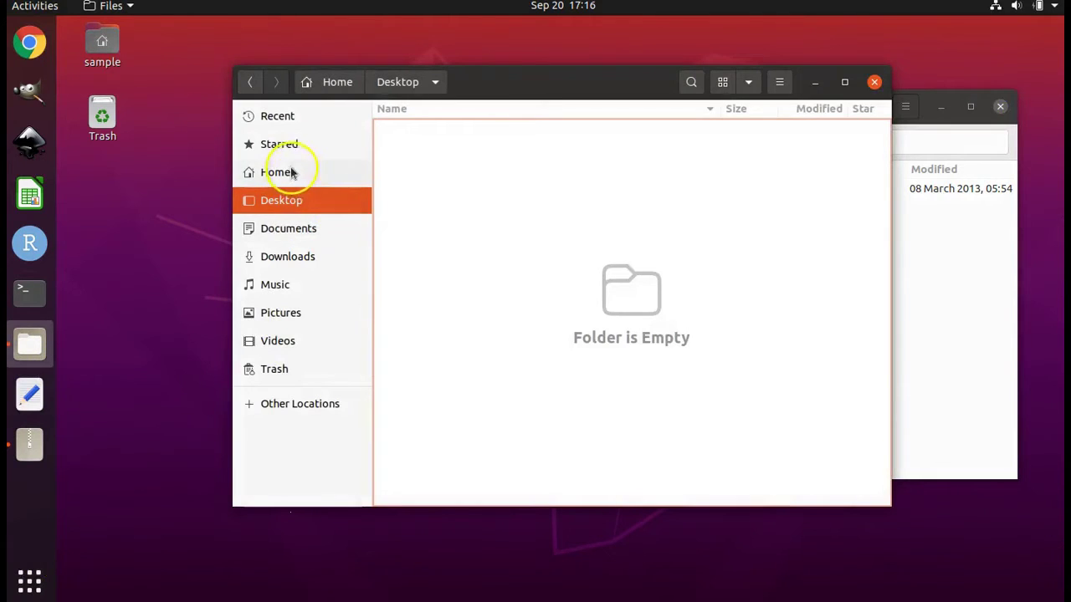
left_click_drag(494, 89, 433, 120)
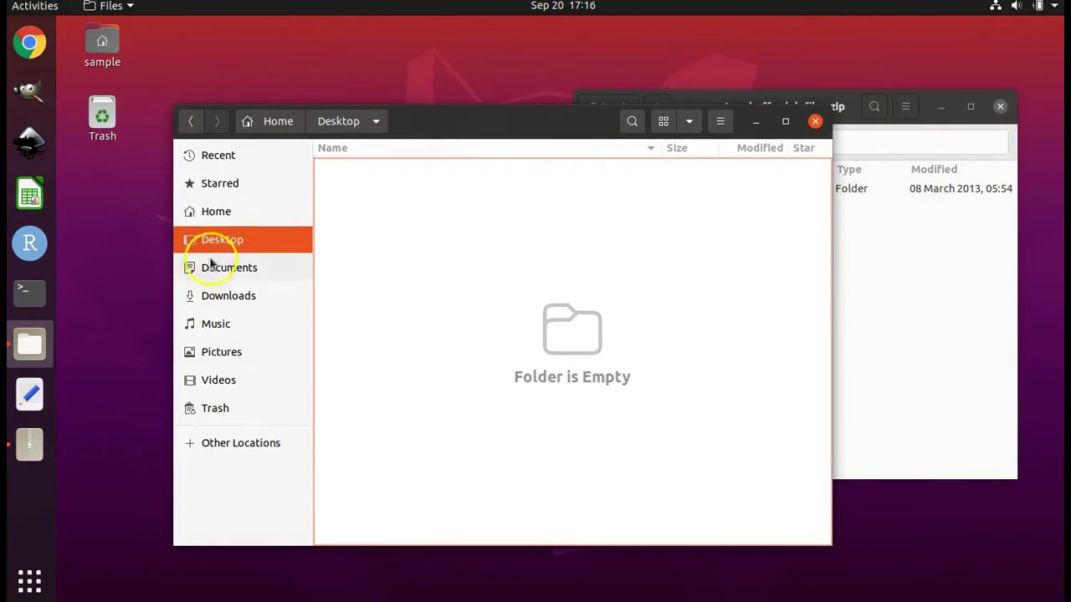
left_click(219, 214)
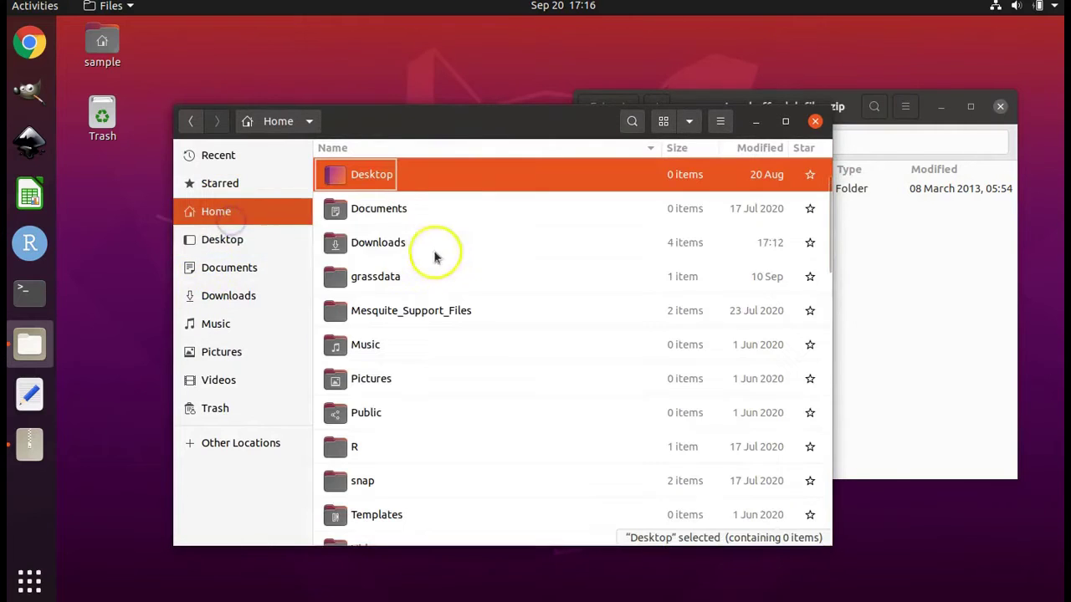
double_click(375, 279)
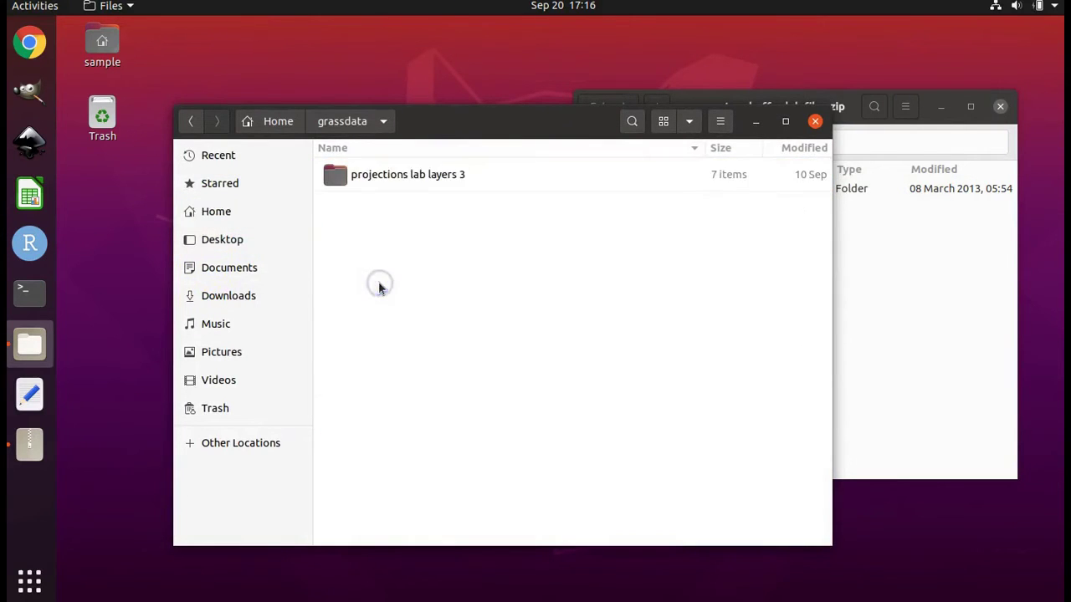
Step: Drag the lab 8 folder from the archive into grassdata to extract it
left_click(910, 291)
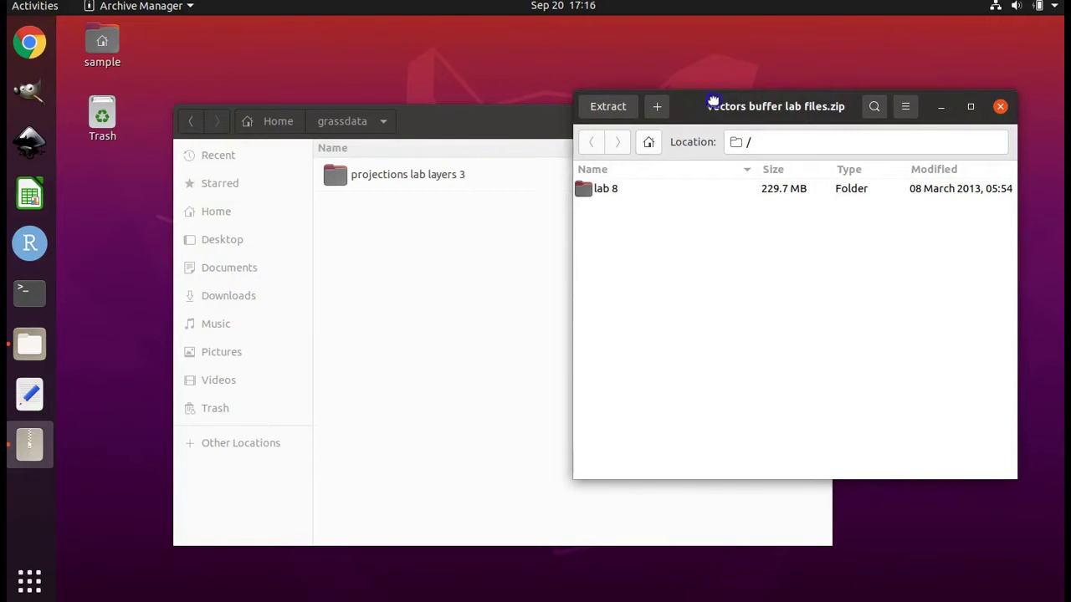
left_click_drag(717, 100, 736, 62)
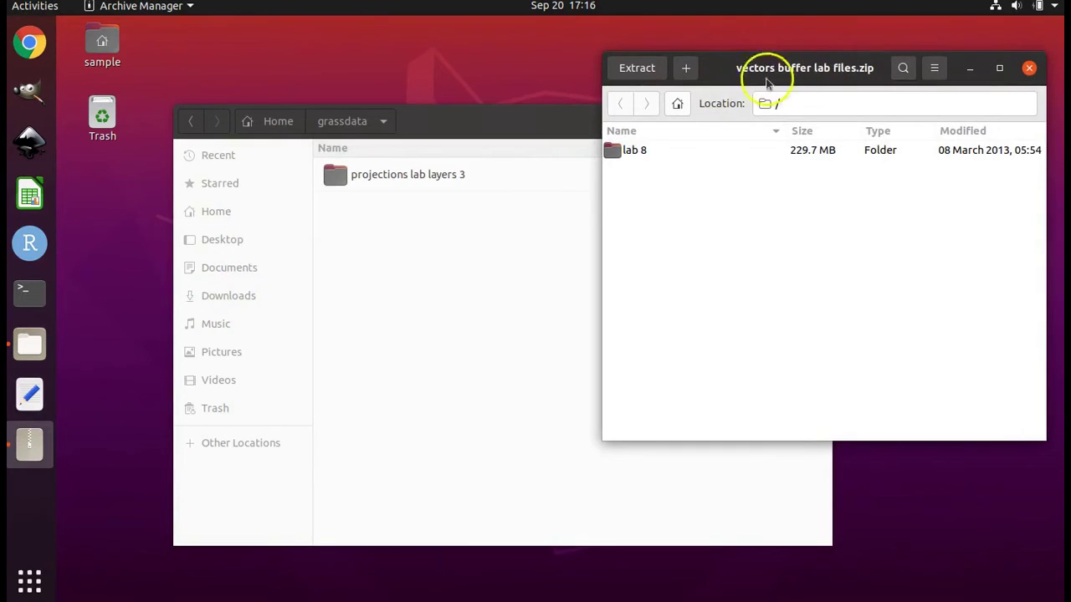
left_click(667, 154)
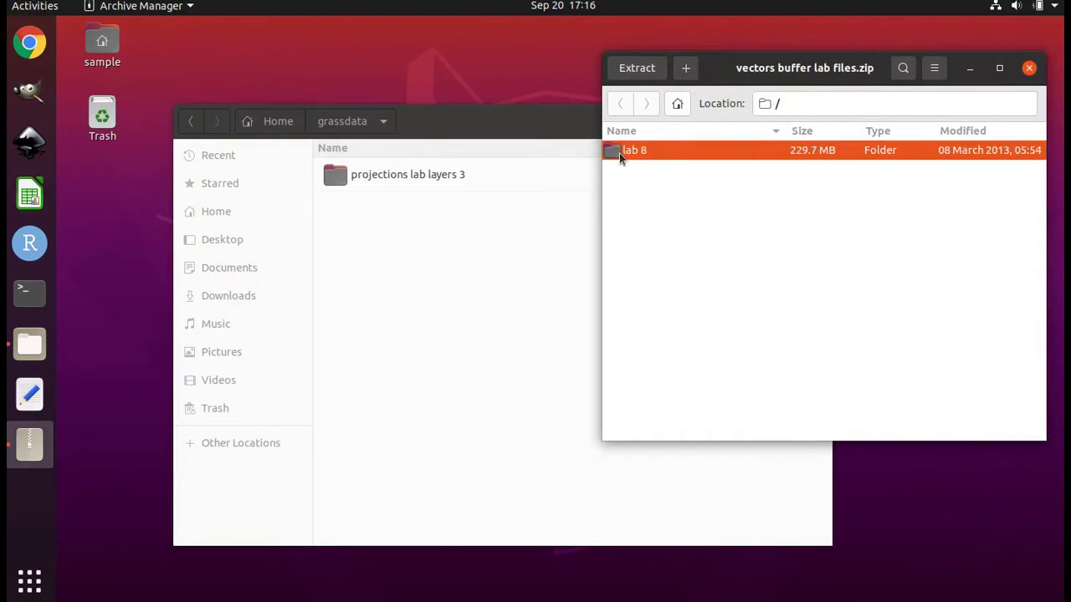
left_click_drag(615, 158, 343, 231)
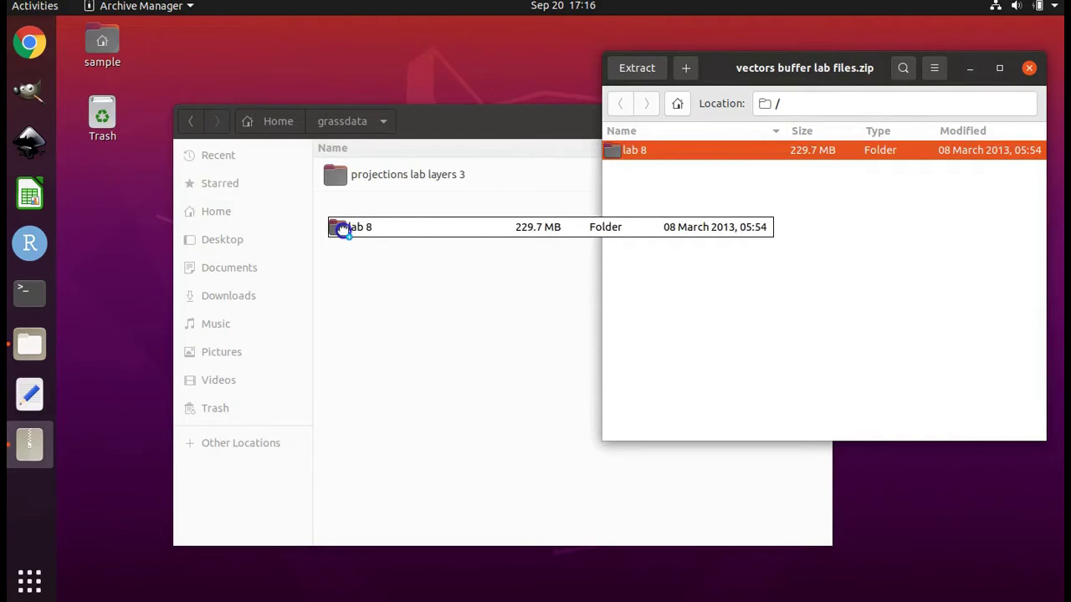
left_click_drag(343, 230, 343, 232)
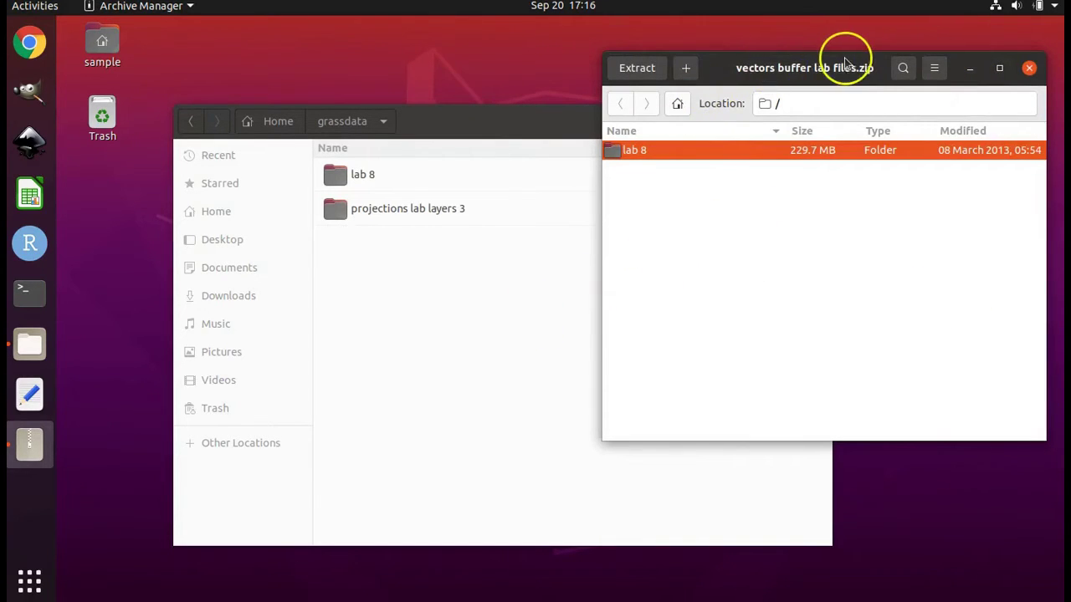
Step: Close Archive Manager, leaving grassdata in view, and launch a terminal
left_click(1029, 72)
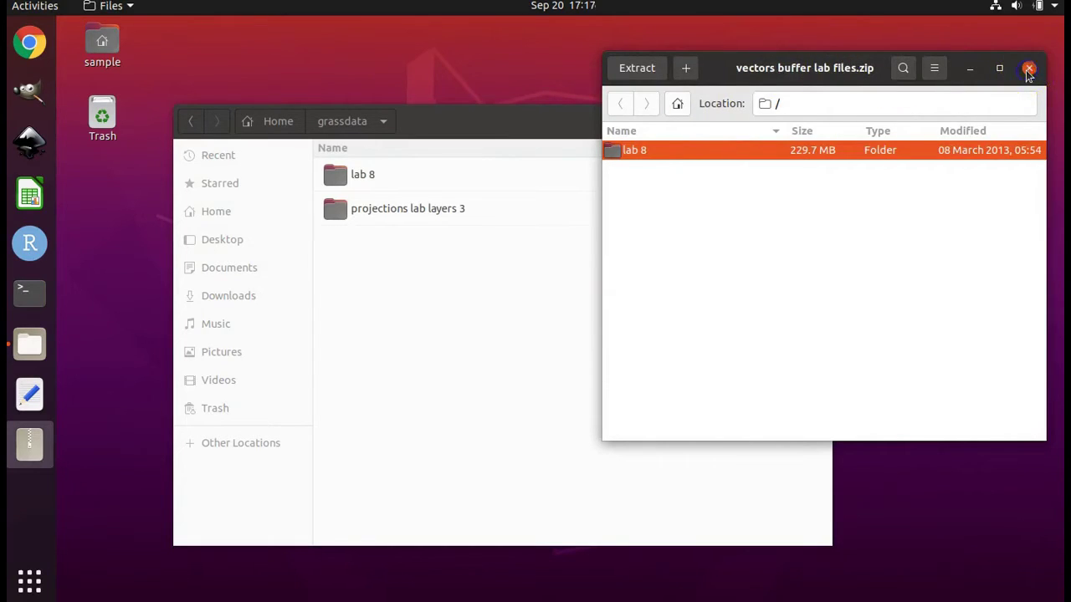
left_click(23, 310)
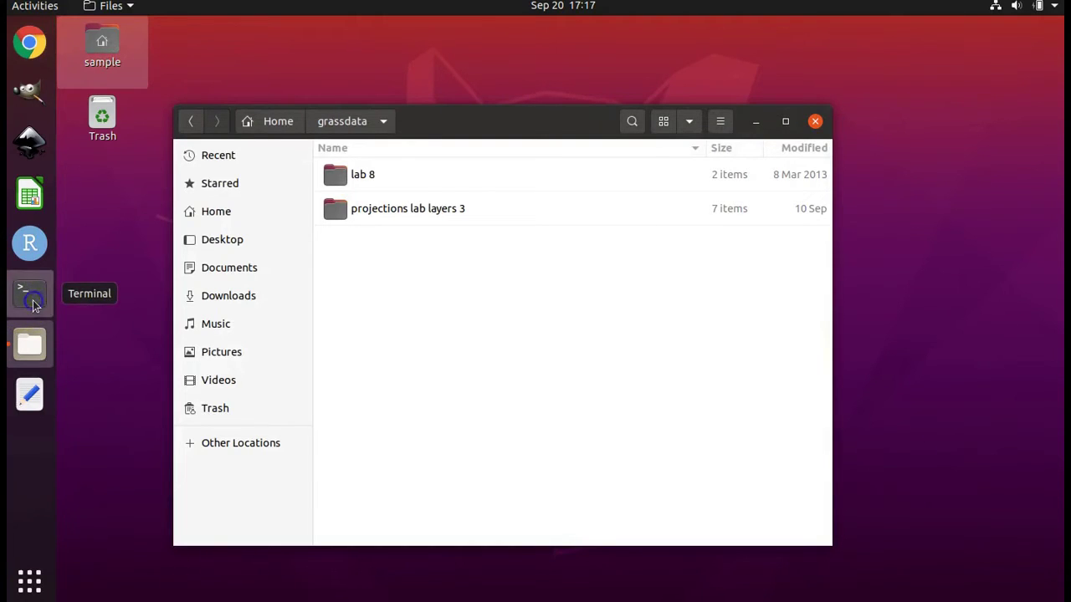
left_click(38, 592)
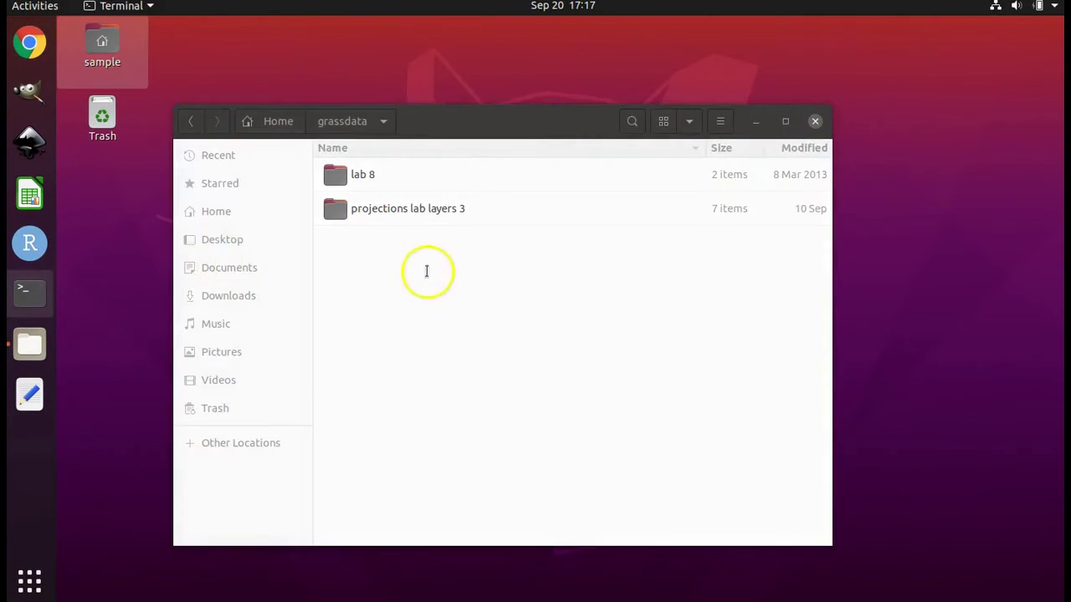
Step: Start GRASS GIS and set /home/sample/grassdata as the GIS database directory
key("ctrl+alt+t")
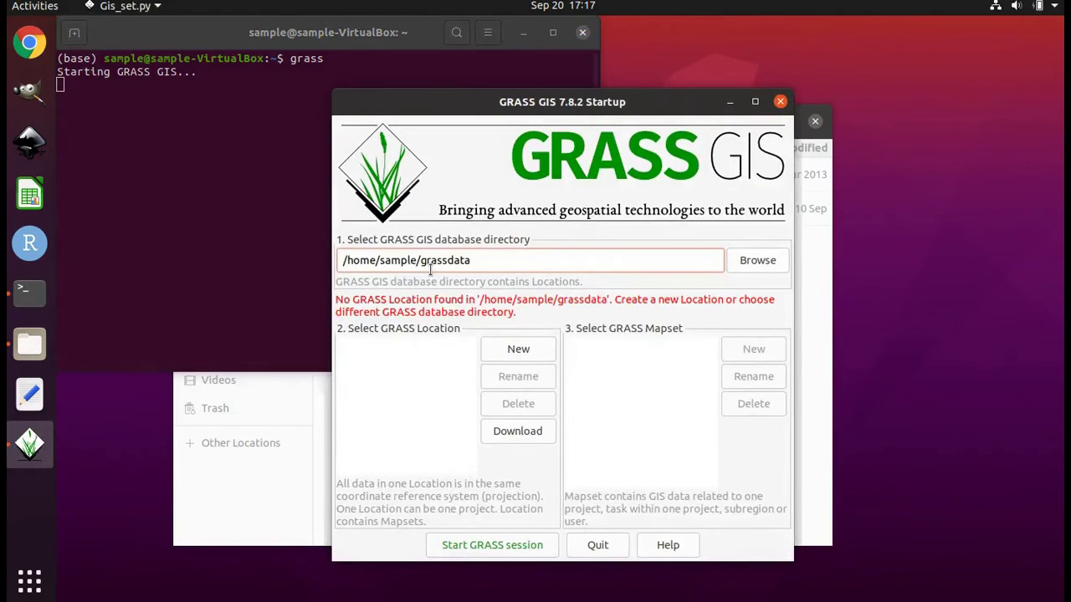
left_click(514, 349)
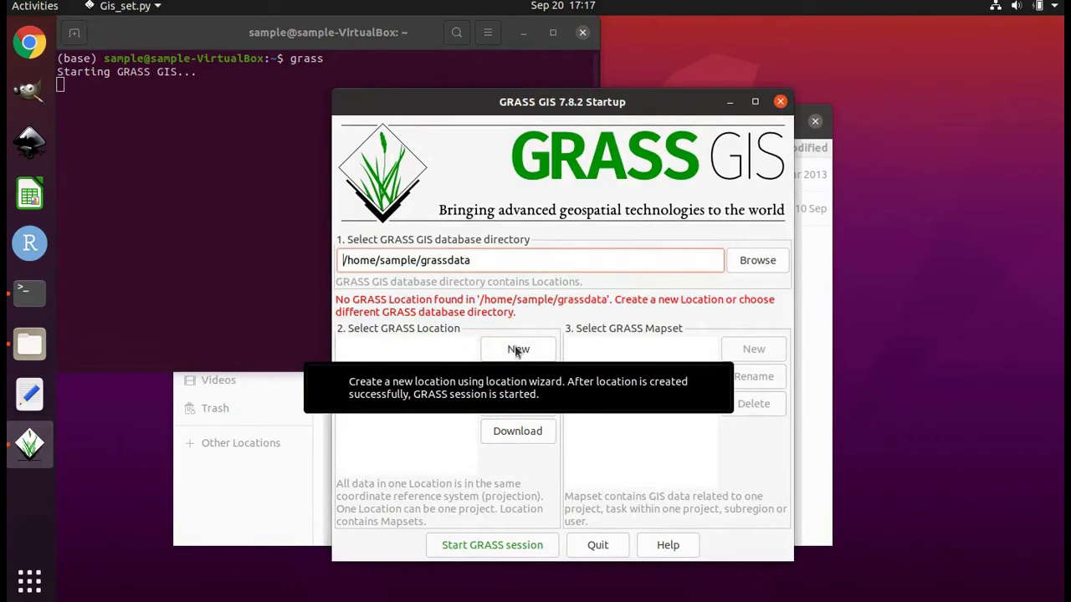
left_click(760, 261)
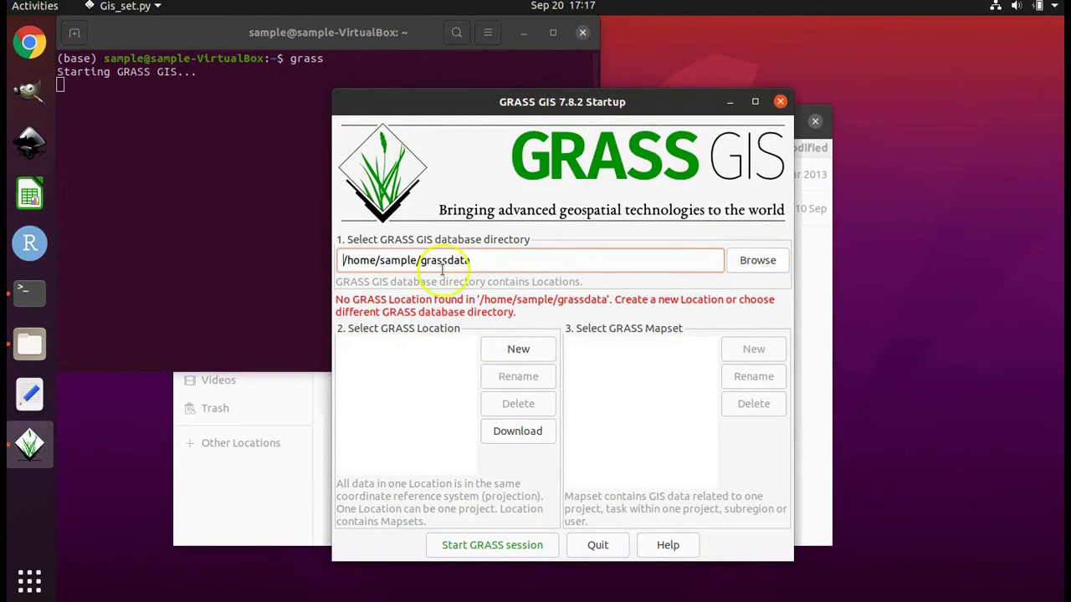
double_click(368, 260)
left_click_drag(368, 260, 306, 272)
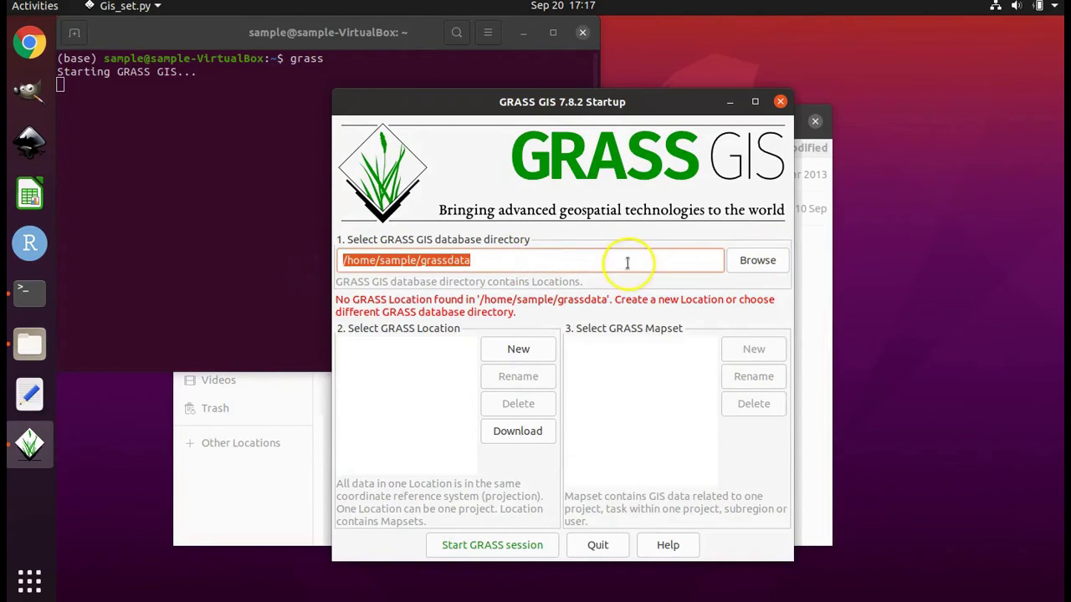
left_click(765, 266)
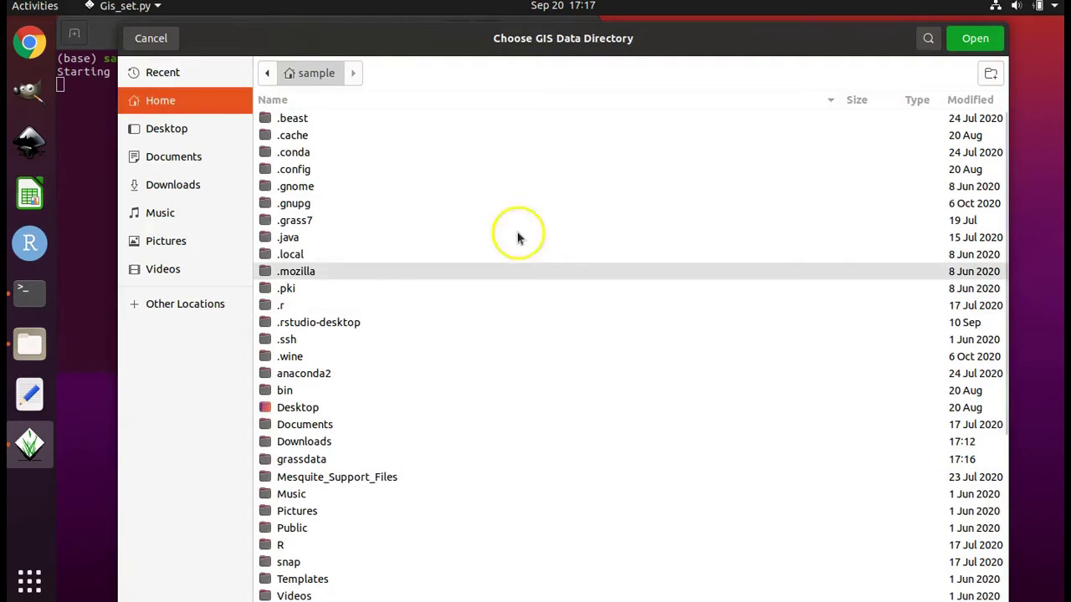
left_click(184, 103)
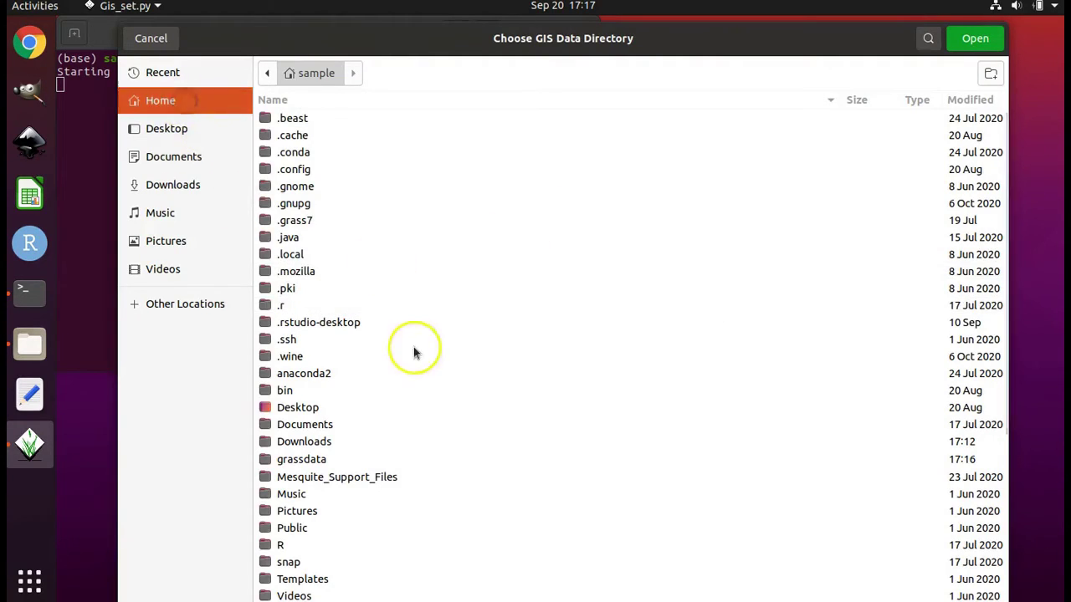
left_click(331, 465)
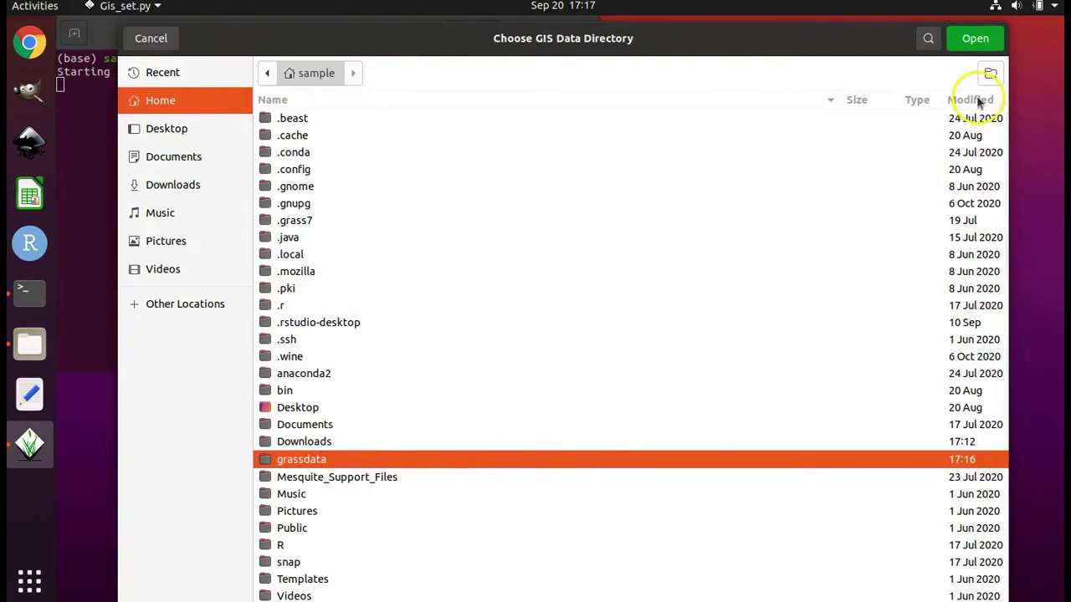
left_click(977, 42)
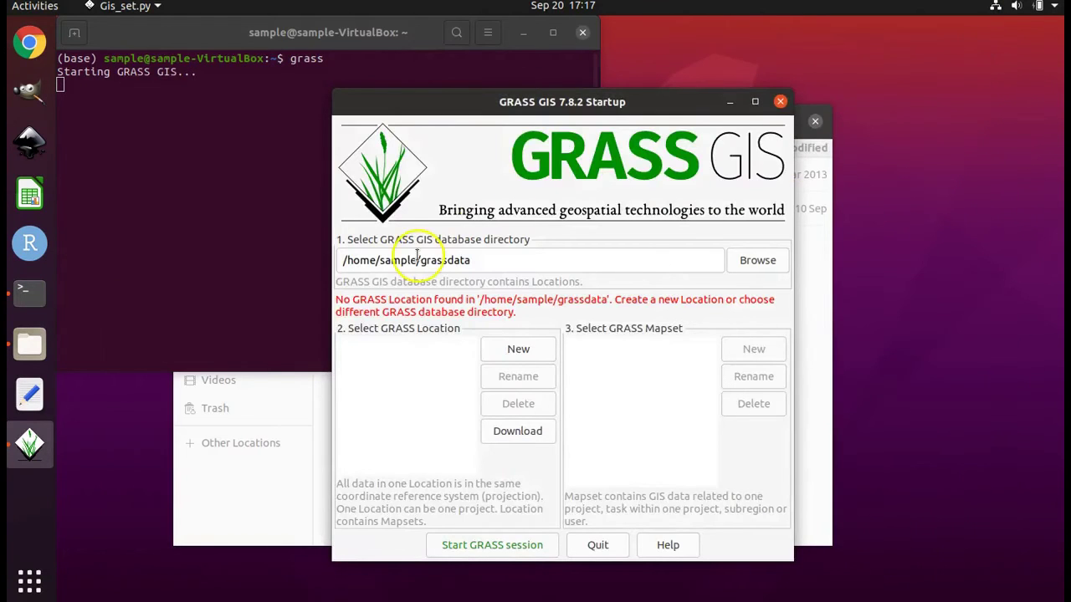
Step: Create new location projection20, reading its projection from a georeferenced data file
left_click(361, 349)
left_click(510, 349)
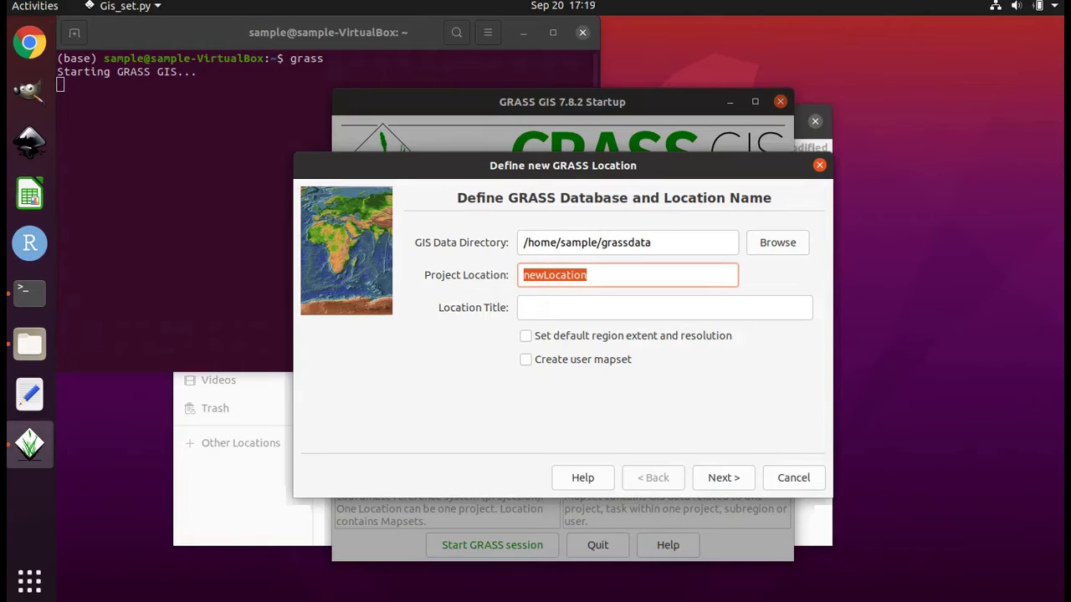
type(";project")
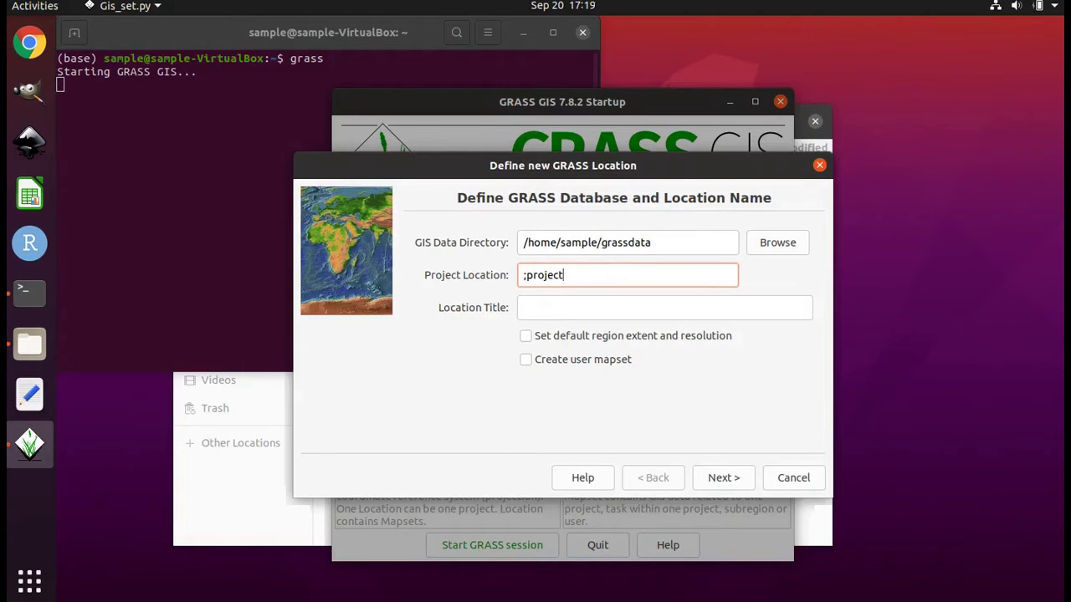
key("BackSpace")
key("BackSpace")
key("BackSpace")
key("BackSpace")
key("BackSpace")
key("BackSpace")
key("BackSpace")
key("BackSpace")
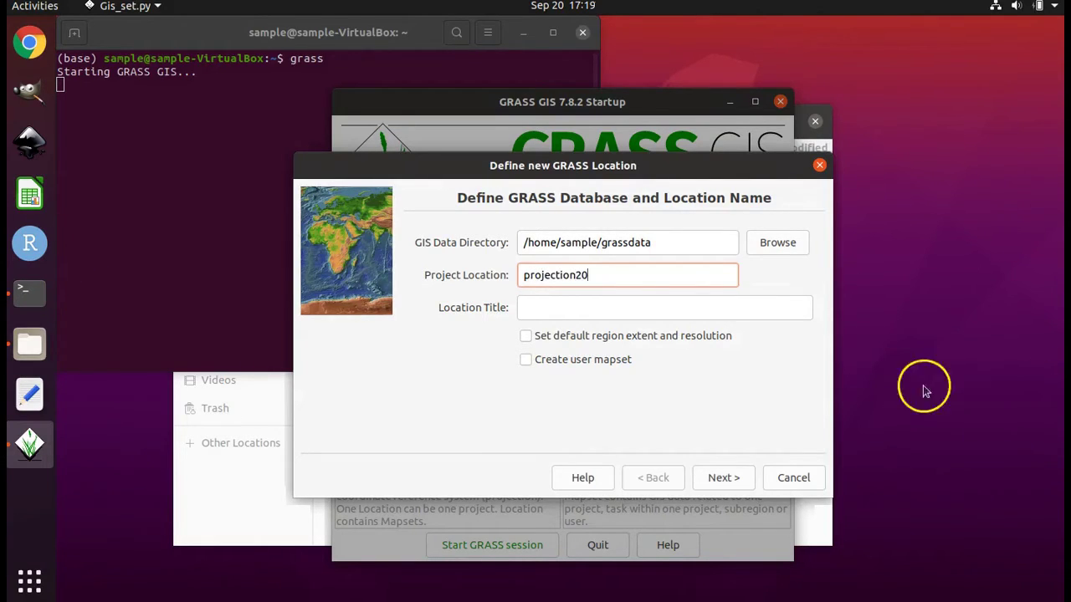
left_click(721, 478)
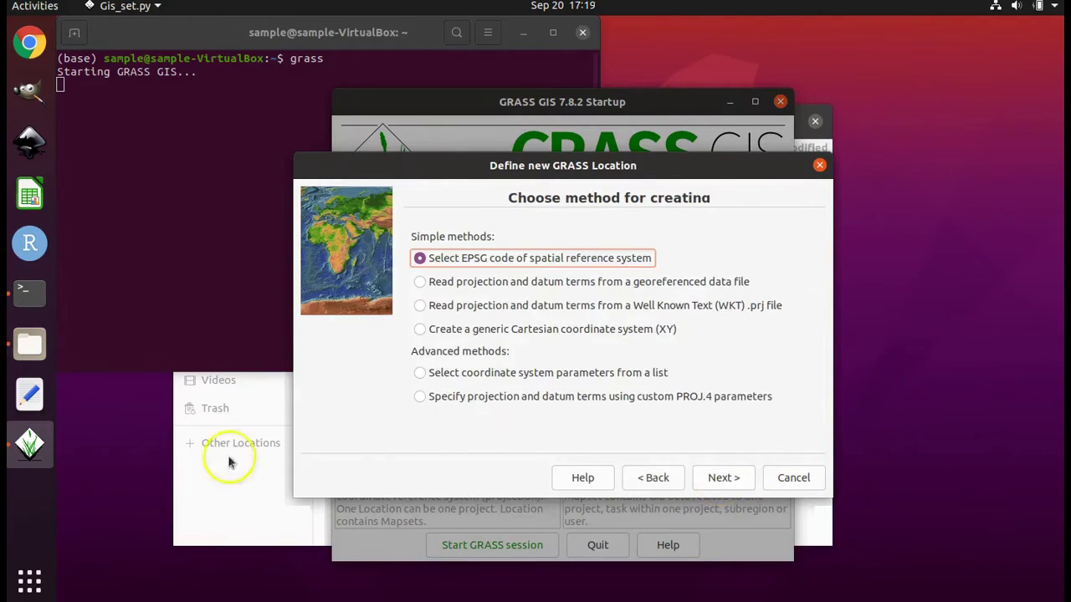
left_click(496, 285)
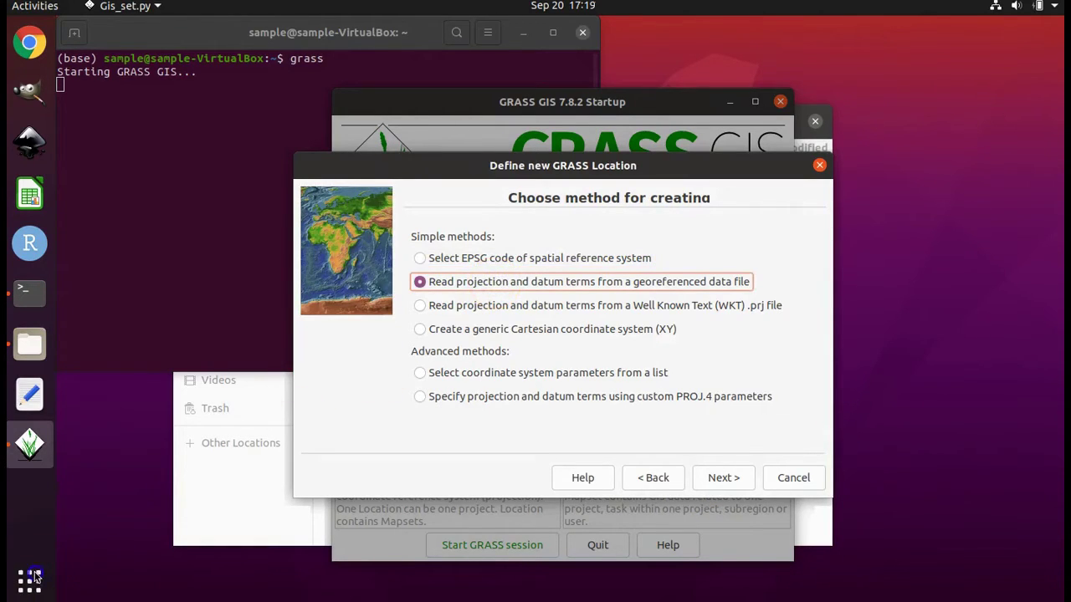
left_click(724, 481)
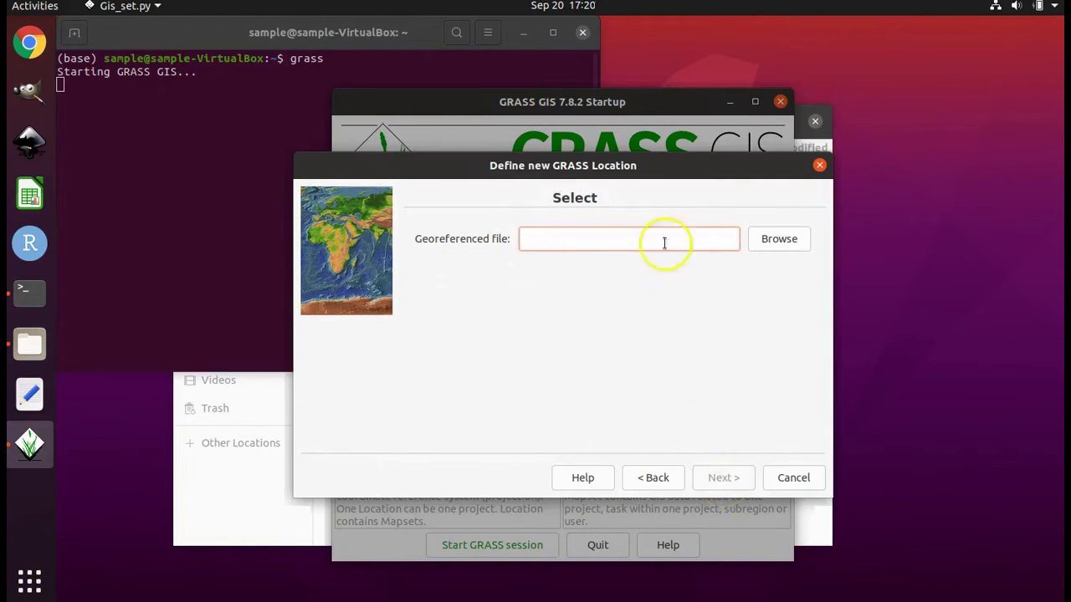
Step: Choose grassdata/lab 8/cntys04/cntys04_Project.shp as the georeferenced file
left_click(782, 242)
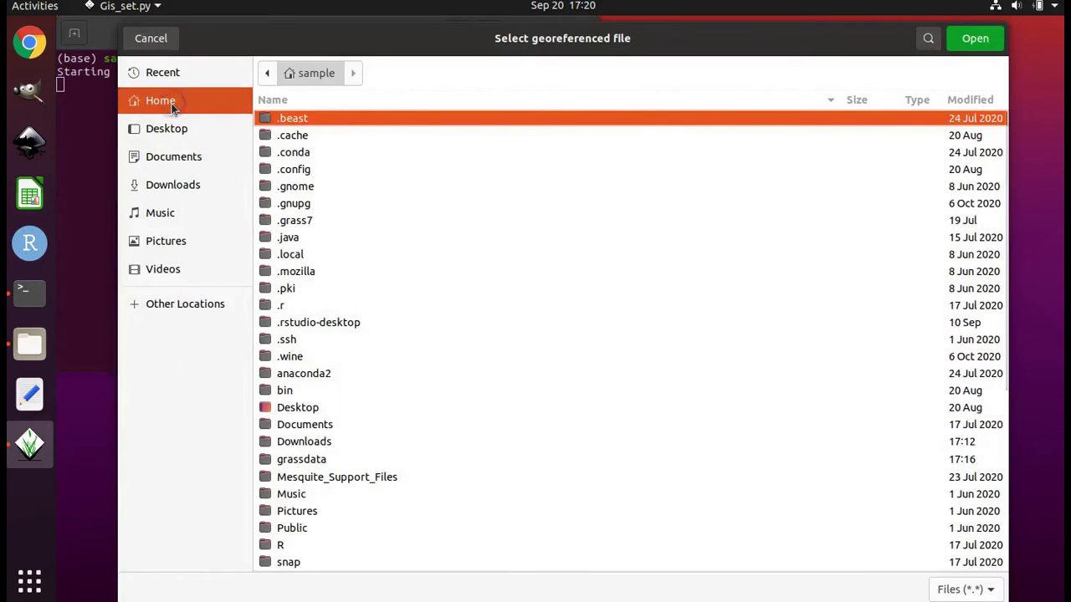
double_click(318, 462)
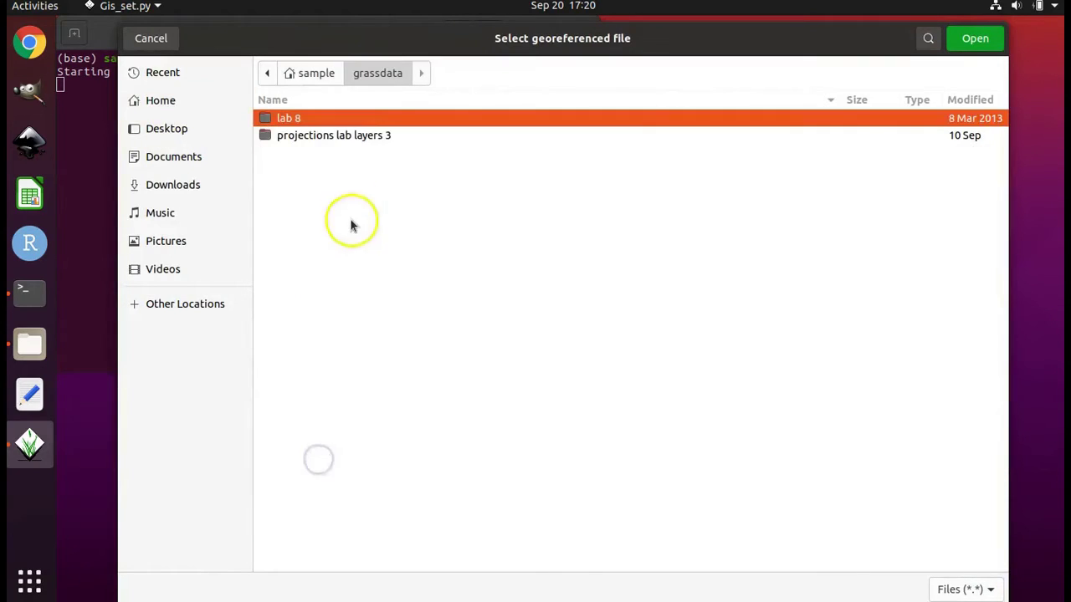
double_click(341, 121)
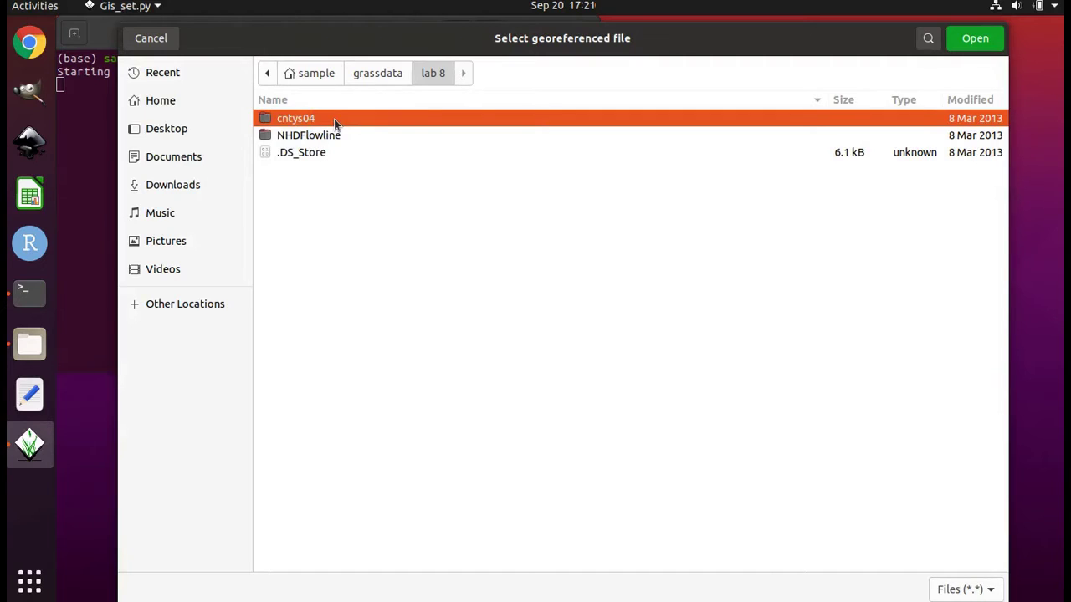
double_click(334, 122)
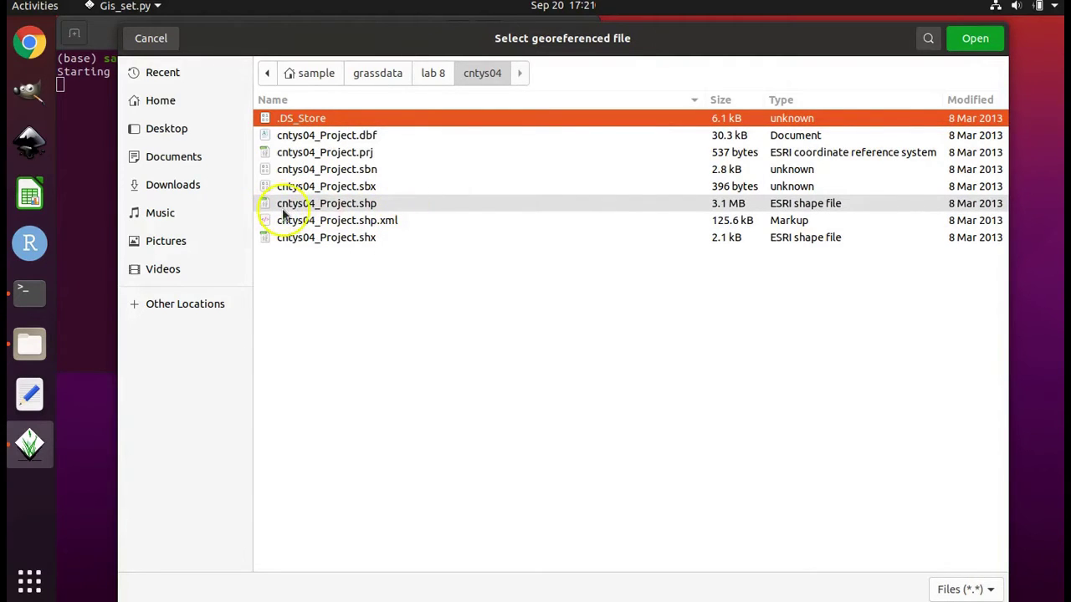
left_click(355, 207)
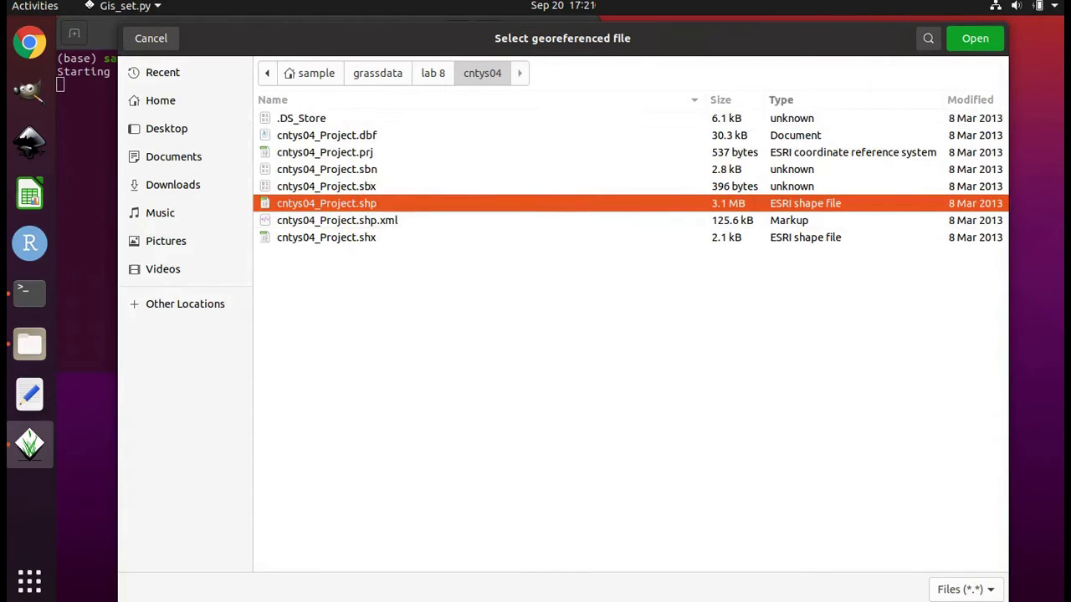
left_click(976, 38)
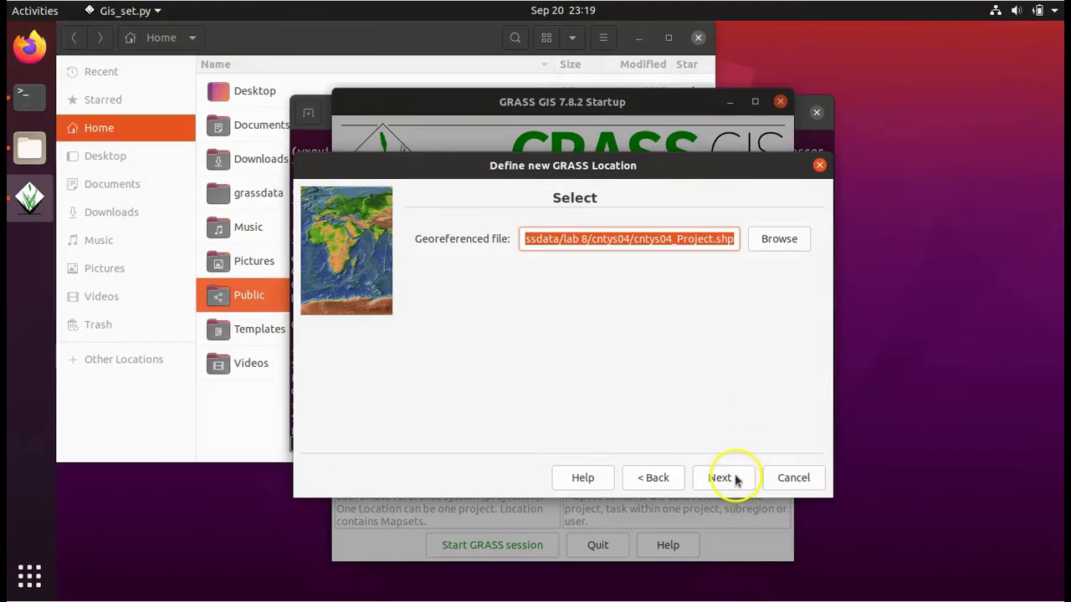
Step: Finish the projection20 wizard and import the county shapefile into the new location
left_click(720, 478)
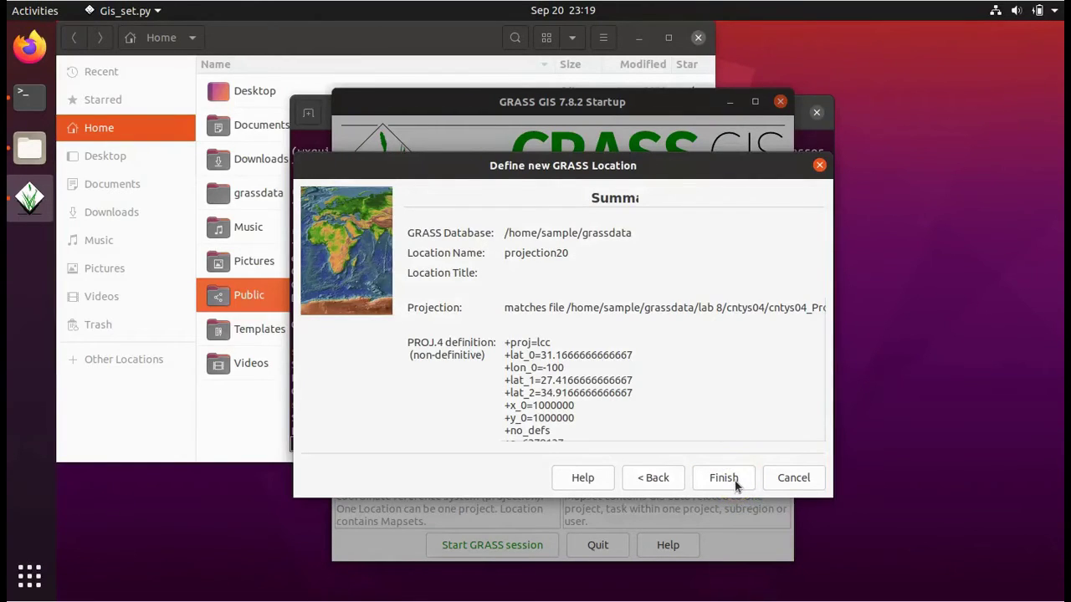
left_click(735, 482)
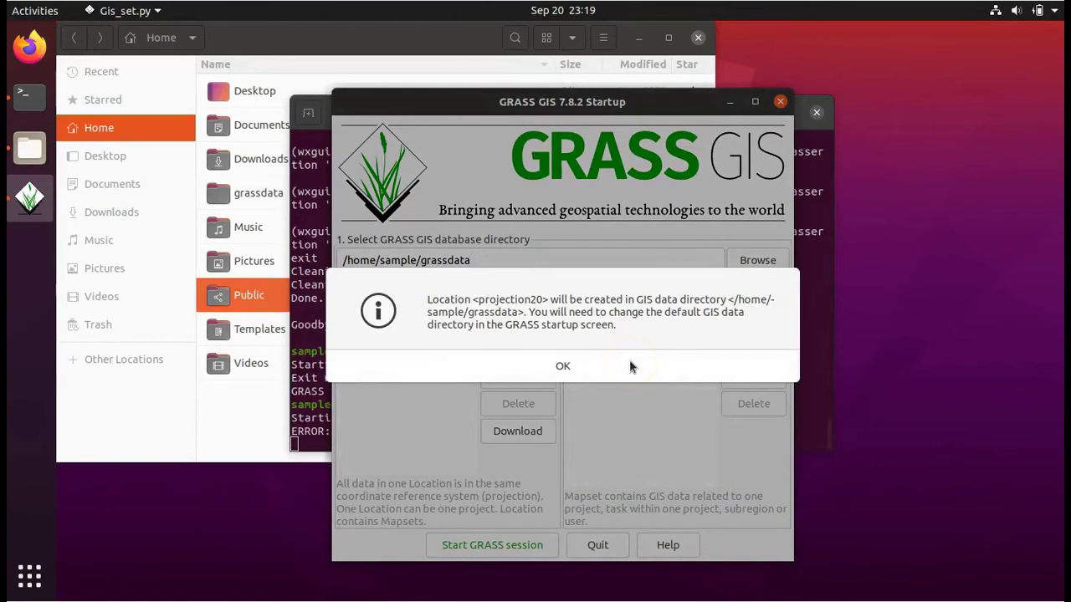
left_click(630, 365)
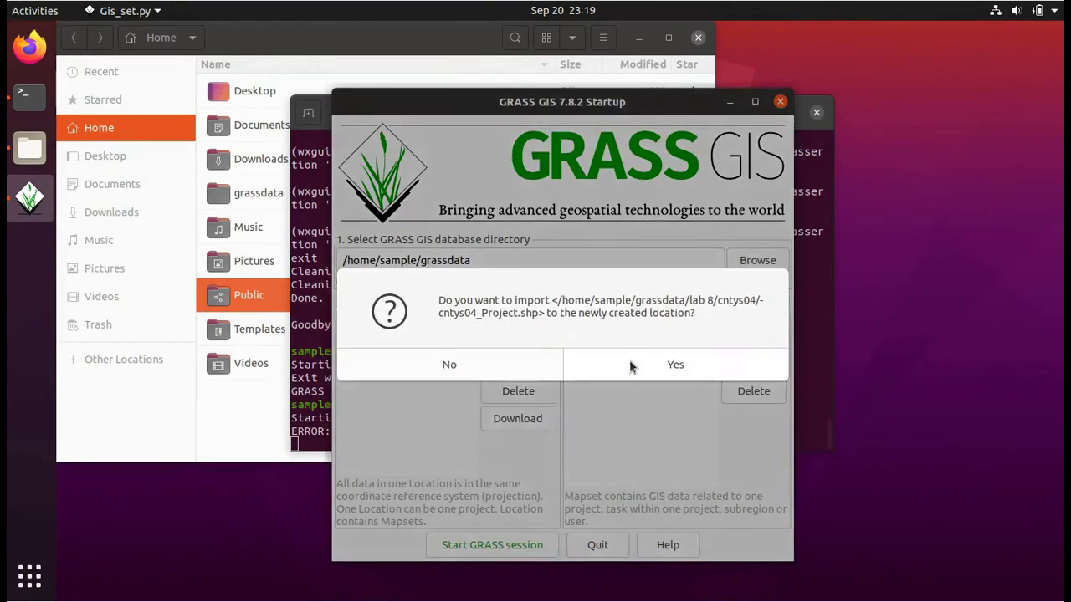
left_click(632, 366)
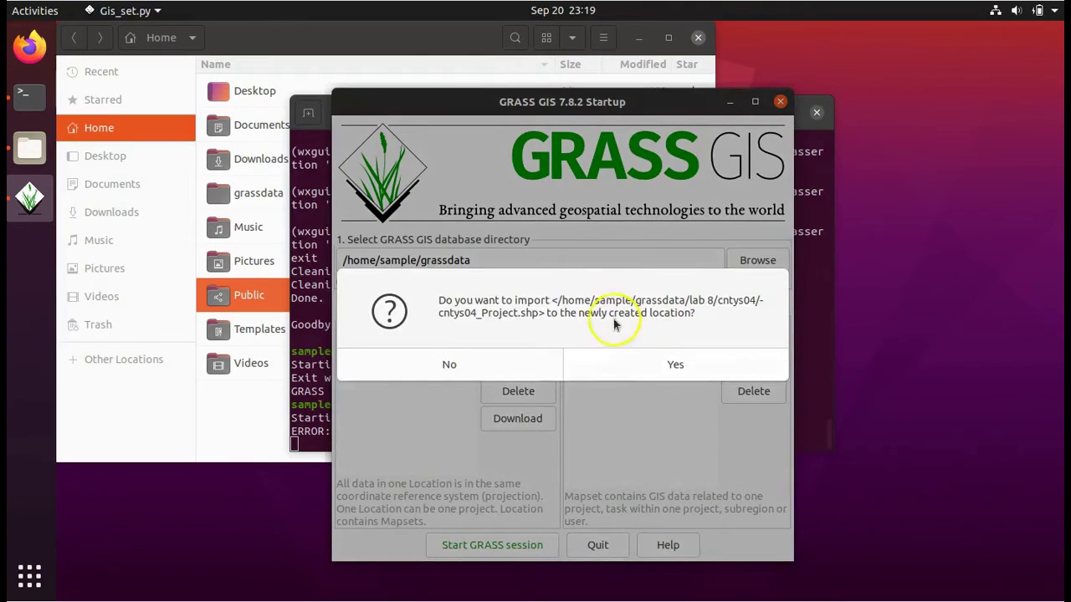
left_click(571, 317)
left_click(684, 370)
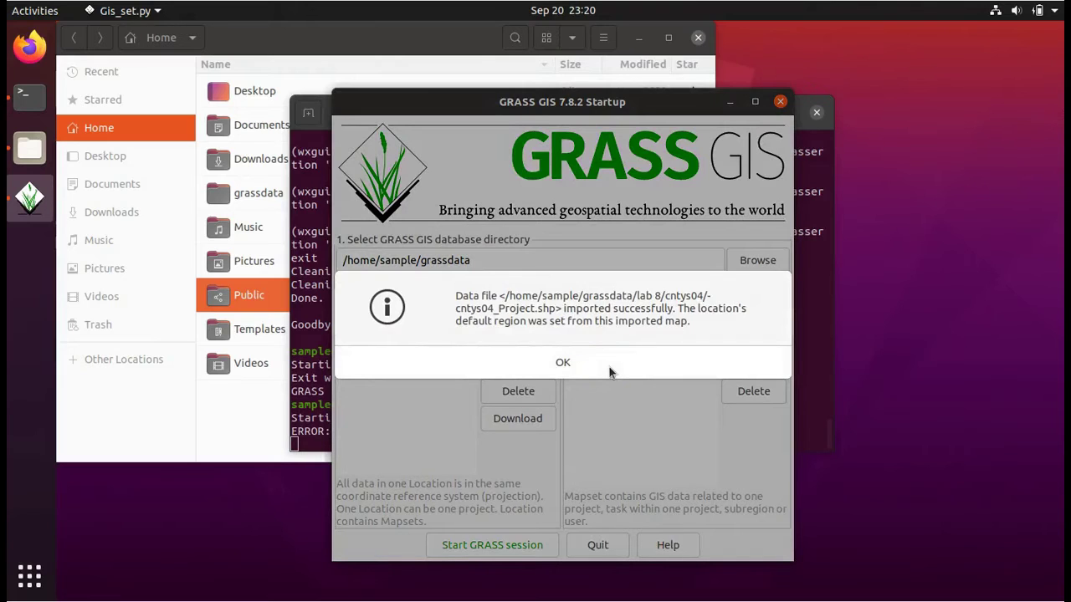
left_click(610, 367)
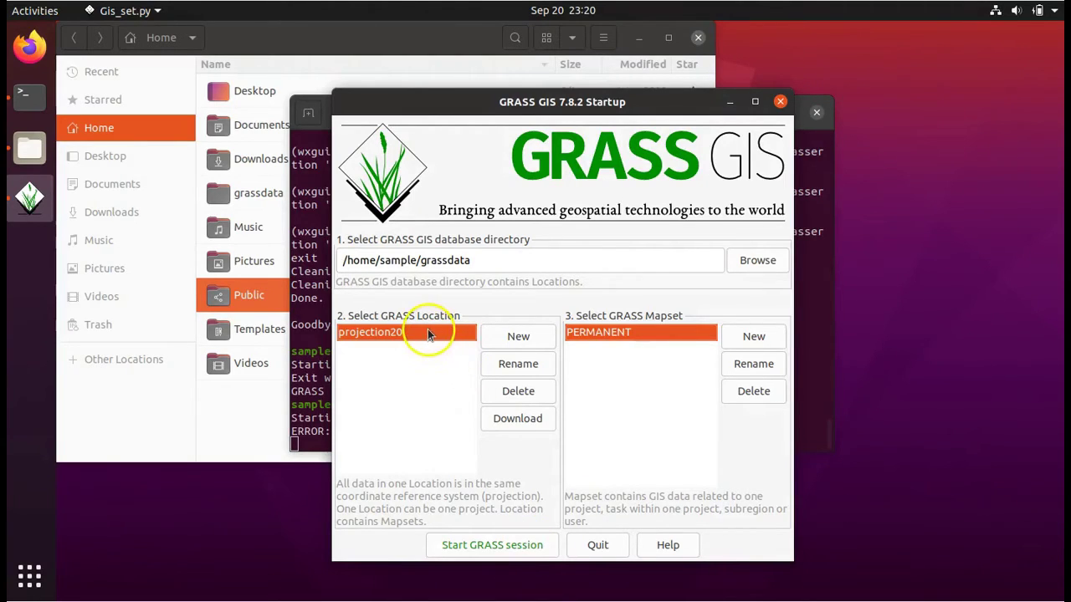
Step: Start the projection20 session, add the cntys04_Project vector layer, and zoom to it
left_click(464, 548)
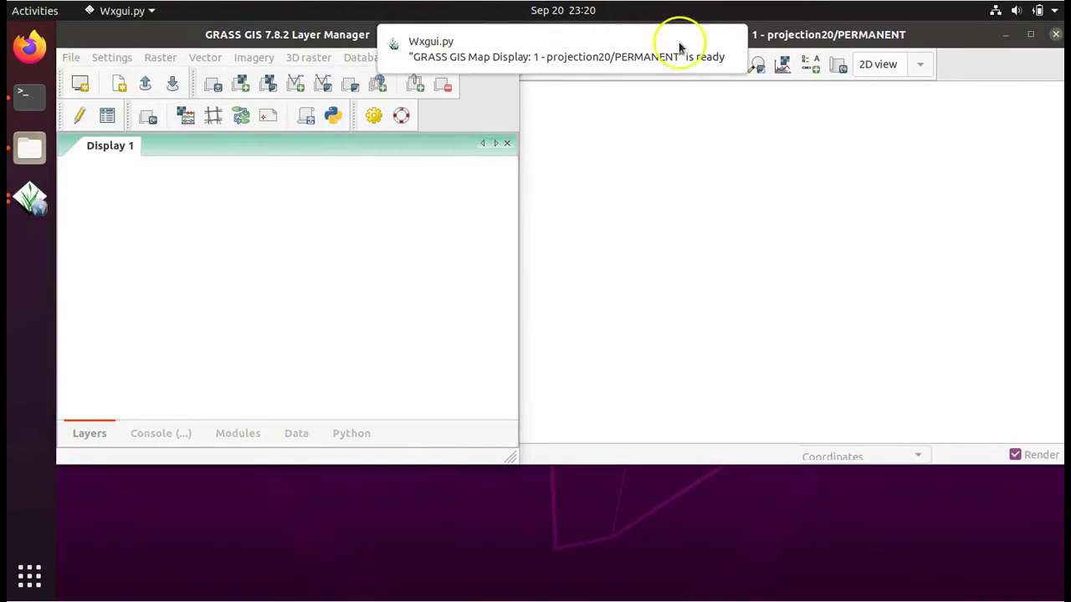
left_click(728, 44)
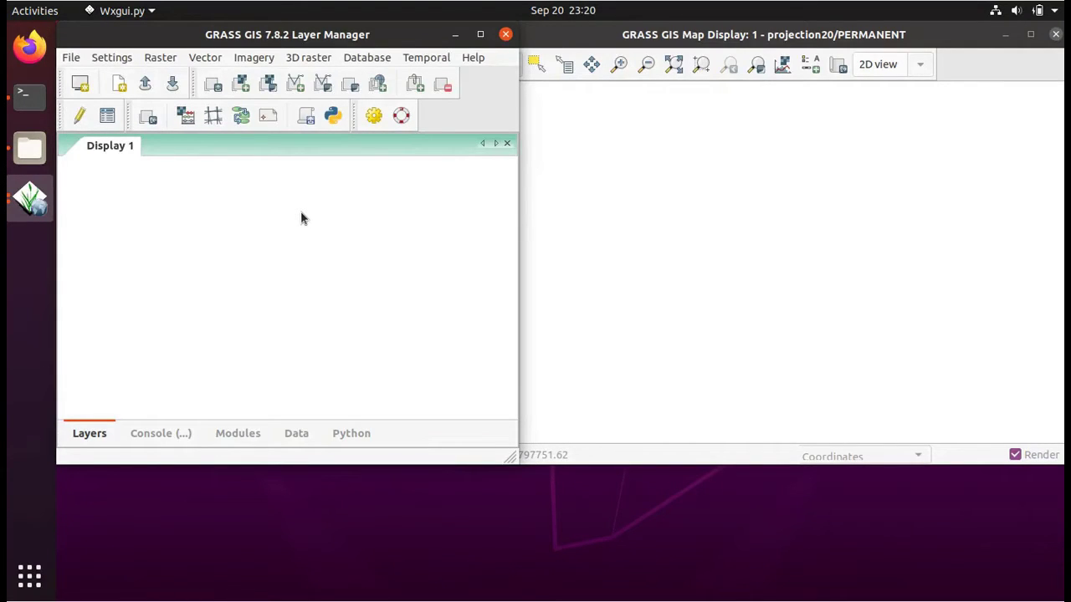
left_click(70, 59)
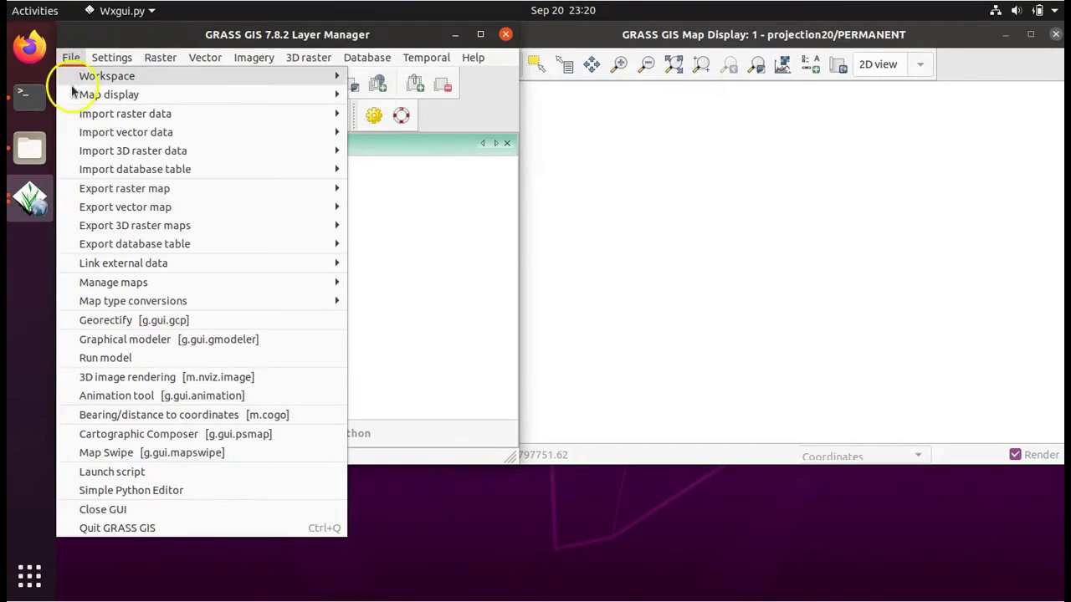
mouse_move(75, 93)
left_click(385, 113)
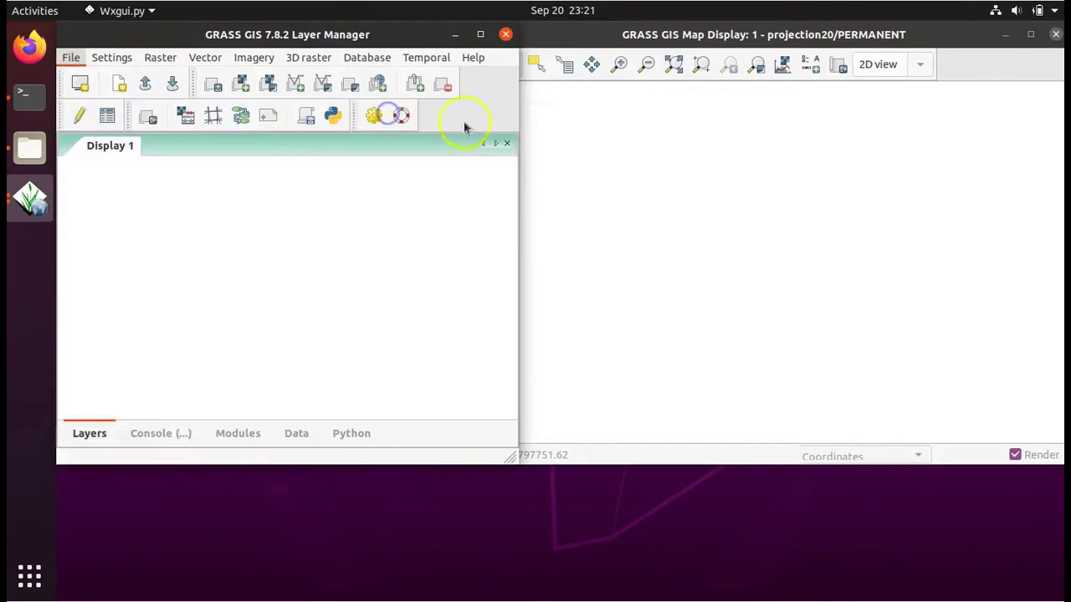
left_click(419, 199)
left_click(228, 238)
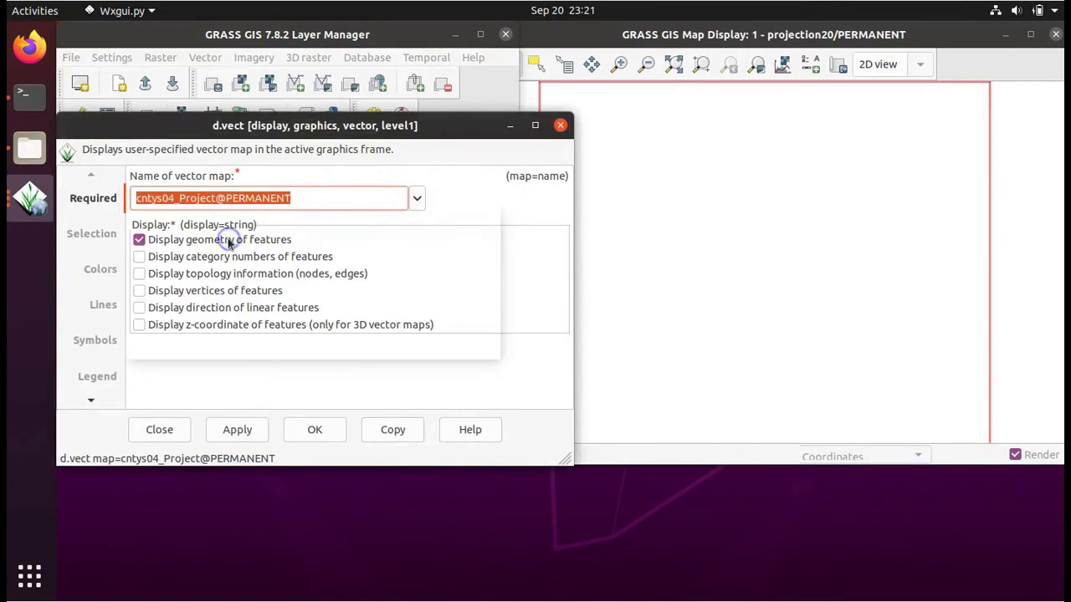
left_click(314, 430)
left_click(351, 211)
right_click(200, 170)
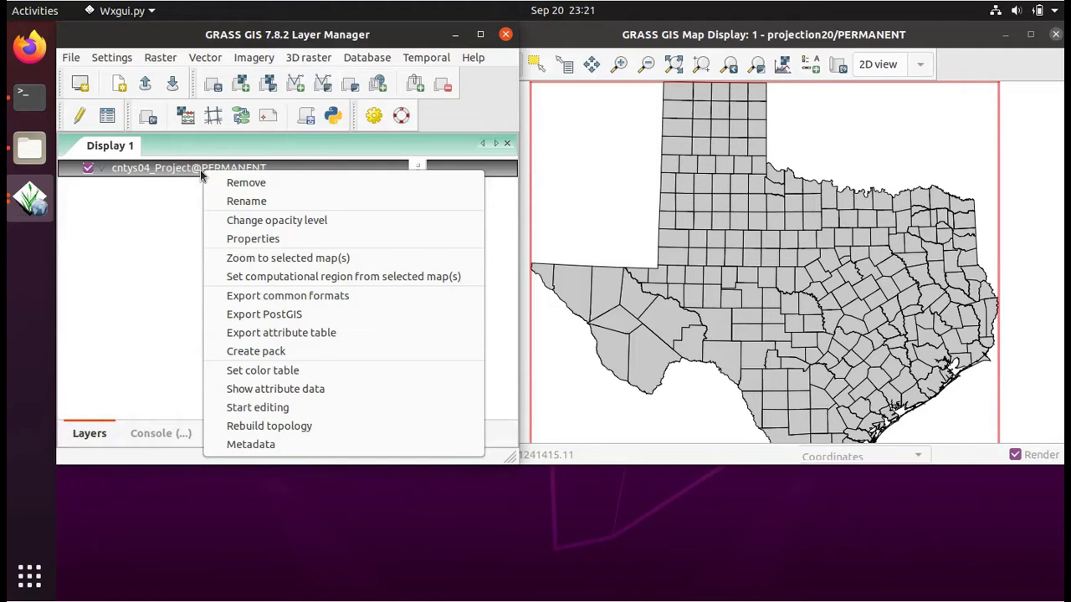
left_click(240, 259)
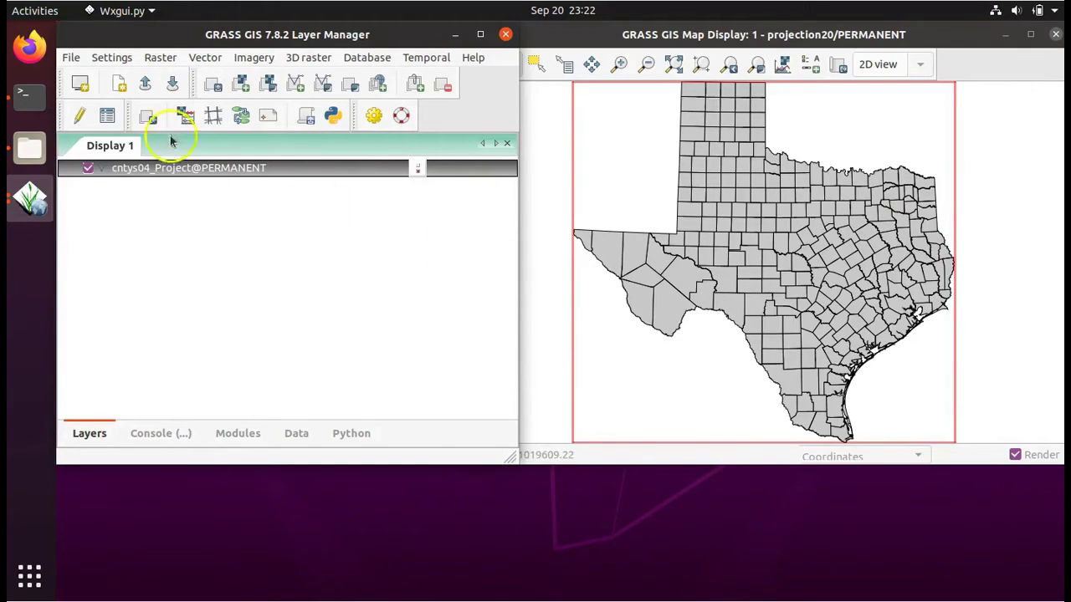
Step: Open the vector import with reprojection tool from the File menu
left_click(71, 57)
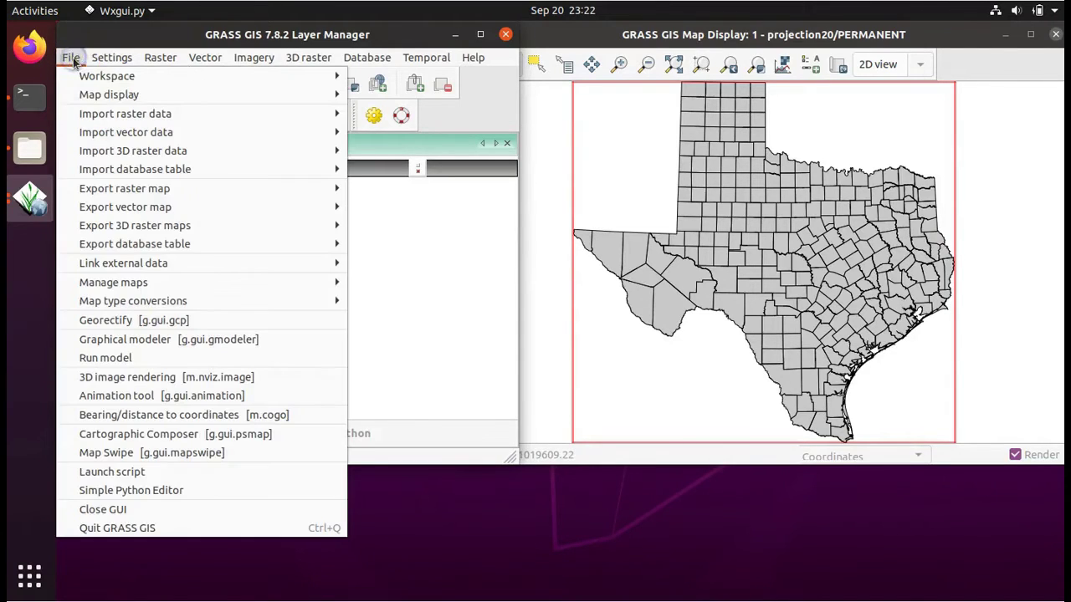
mouse_move(251, 138)
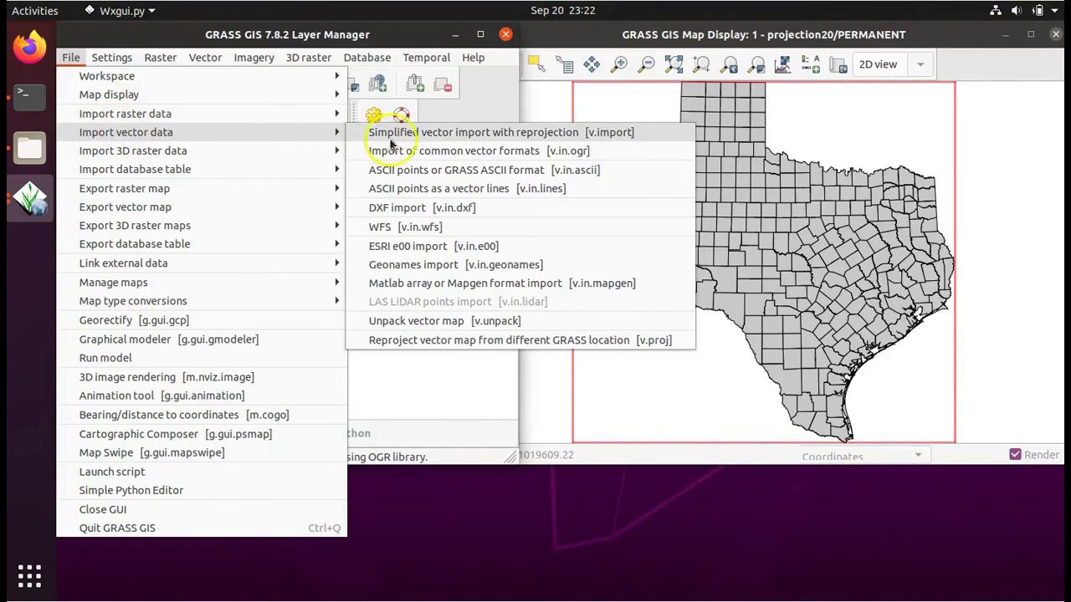
left_click(490, 134)
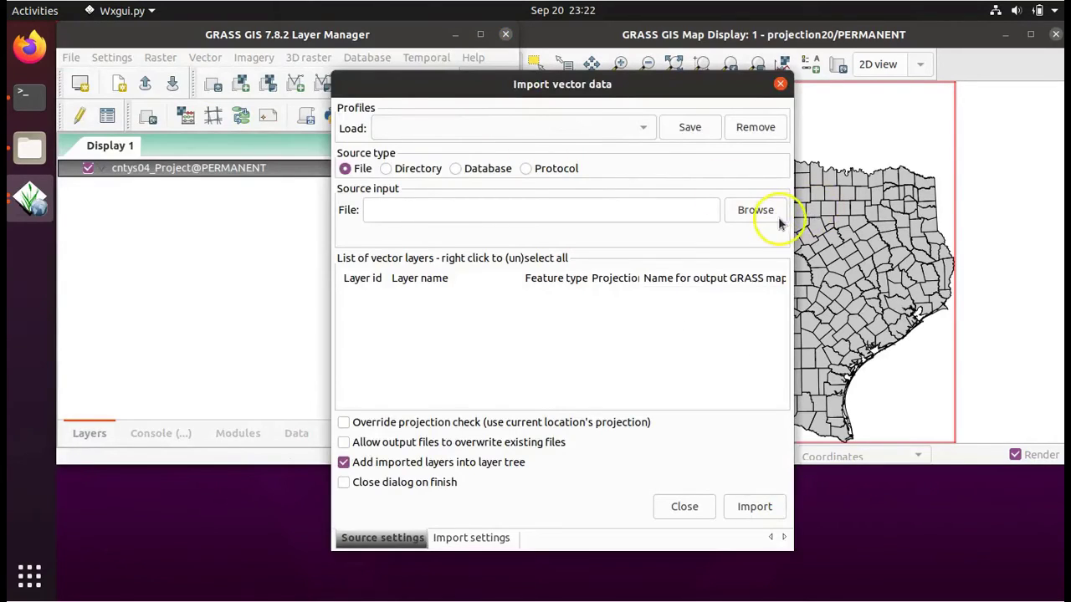
Step: Pick NHDFlowline_Project.shp from grassdata/lab 8/NHDFlowline as the file to import
left_click(774, 214)
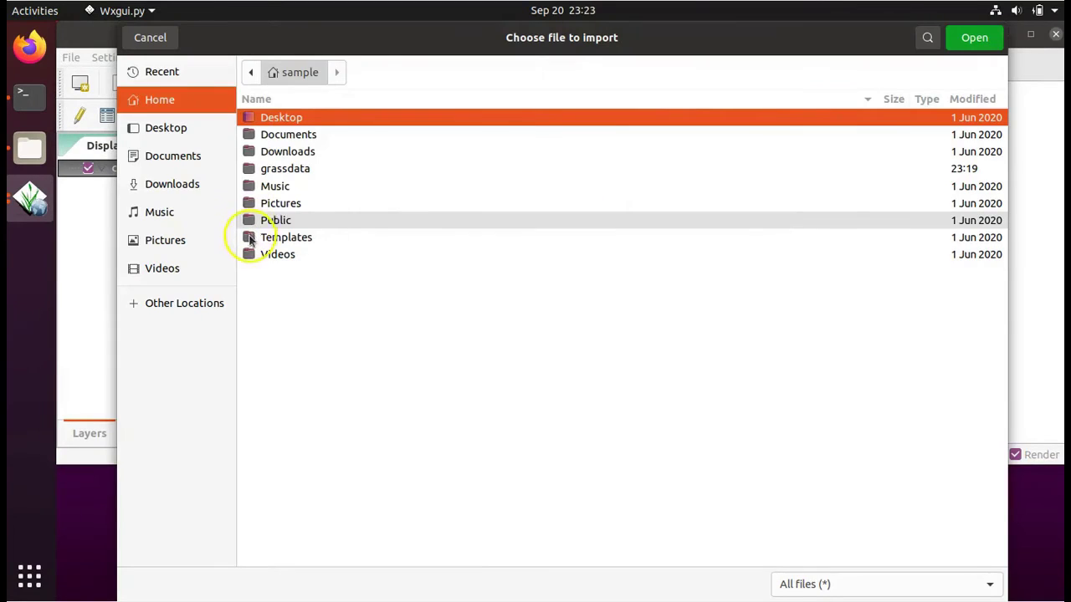
double_click(313, 168)
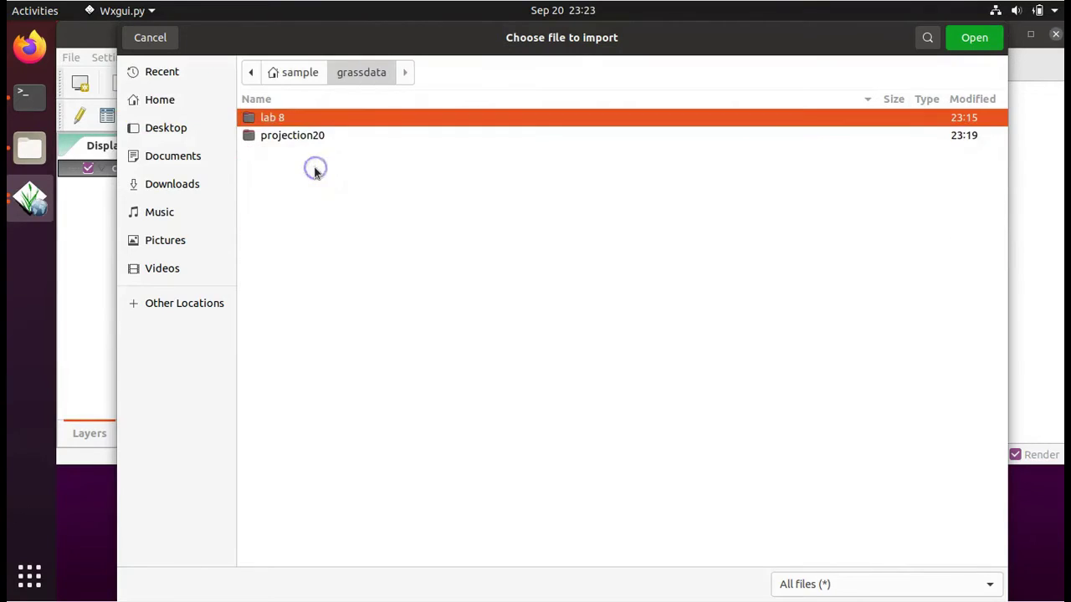
double_click(308, 117)
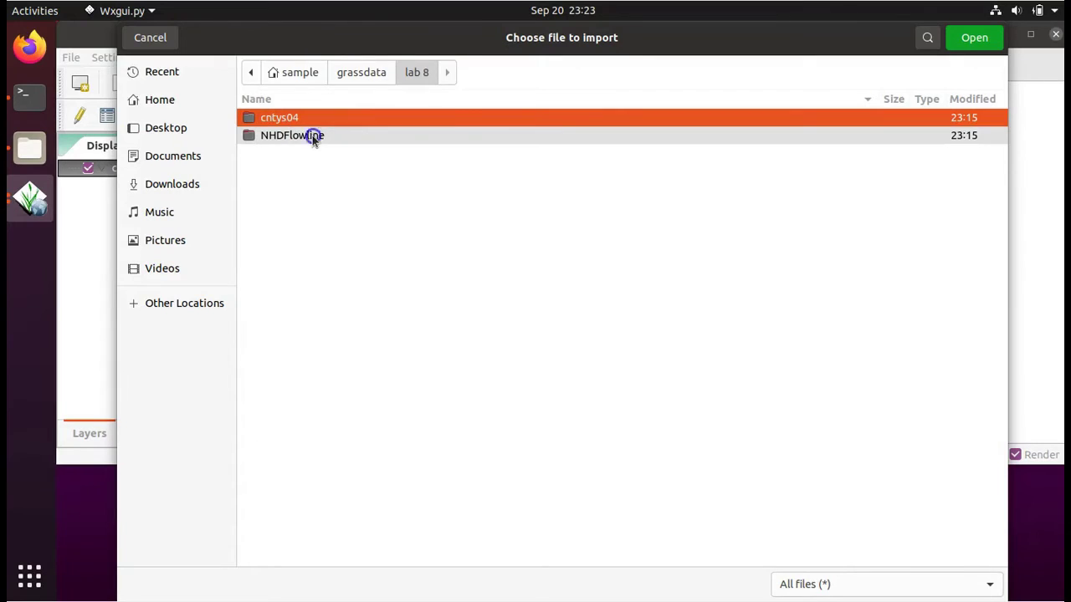
double_click(313, 137)
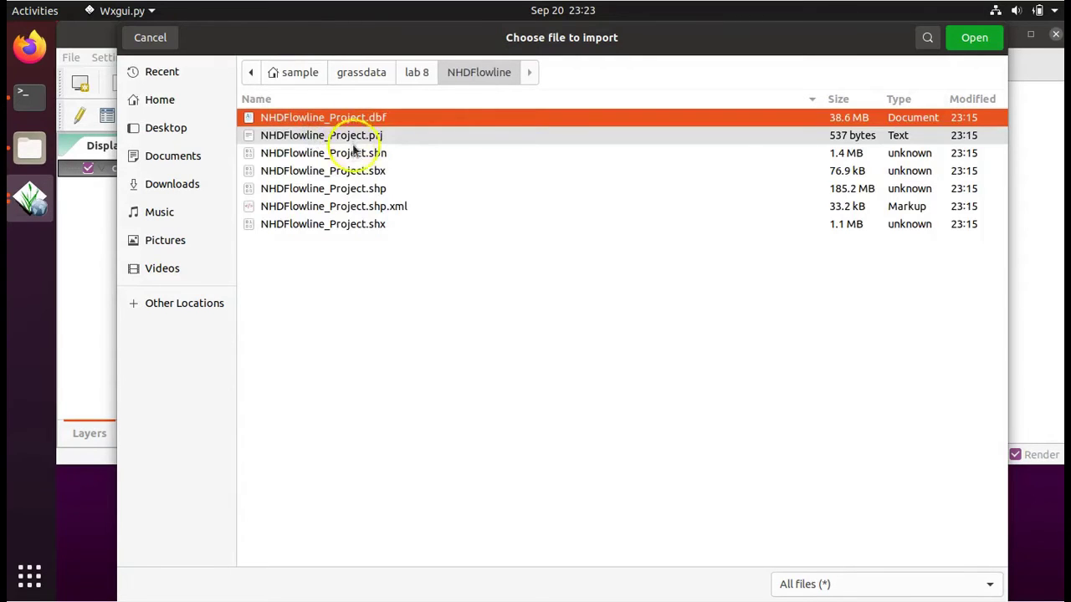
left_click(364, 190)
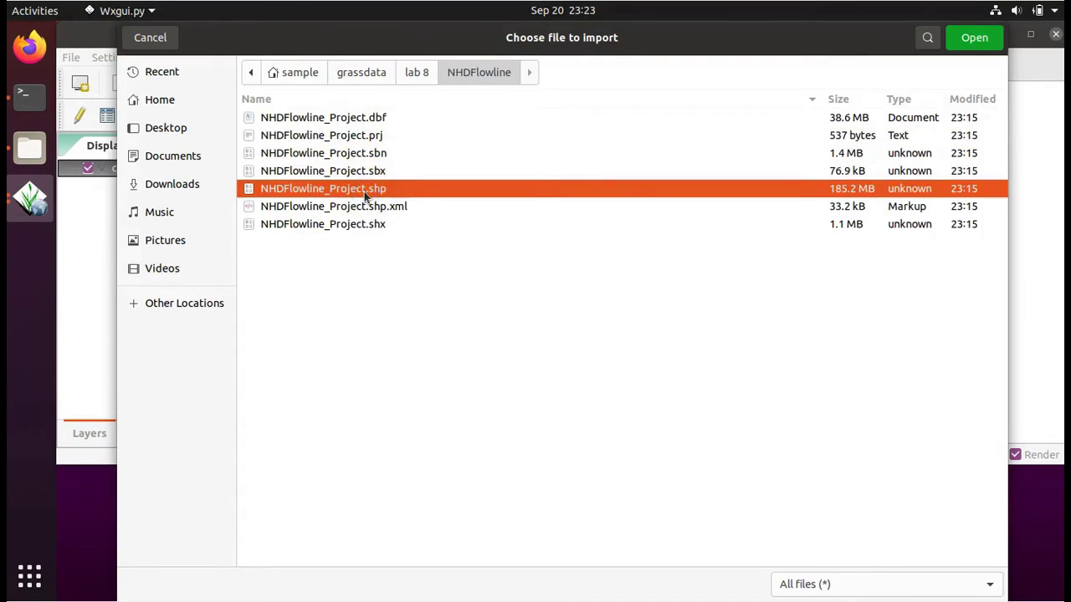
left_click(969, 39)
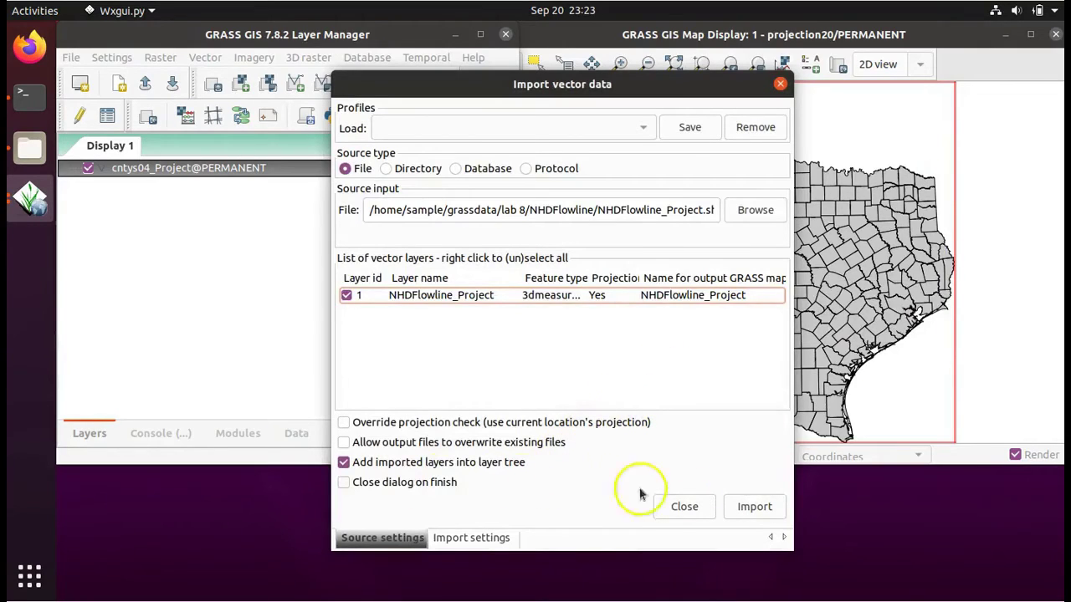
Step: Import NHDFlowline_Project.shp over the Texas counties map, then close the import window
left_click(754, 509)
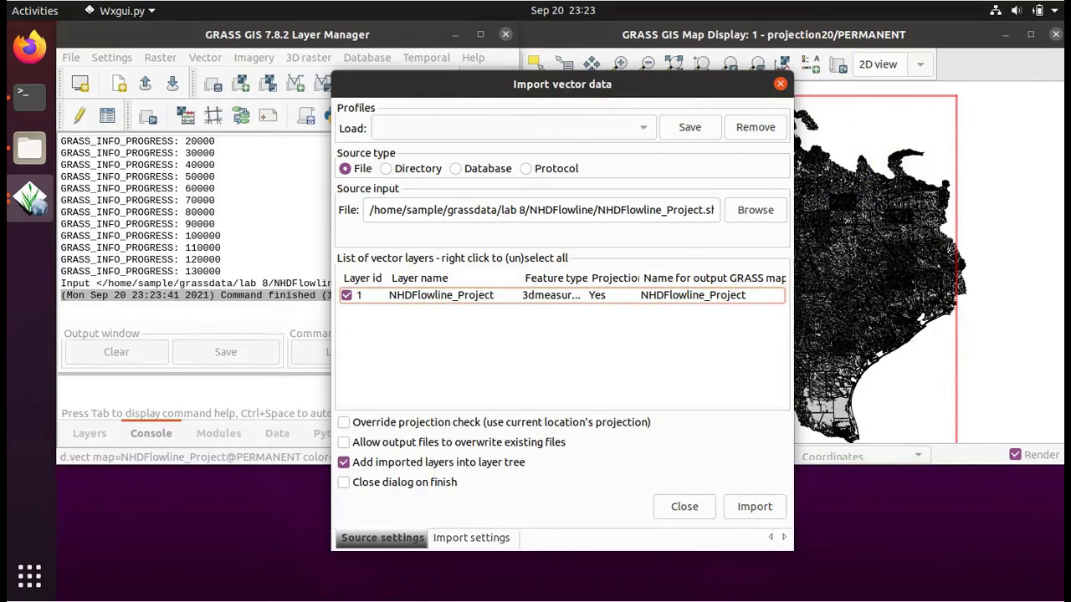
left_click(684, 507)
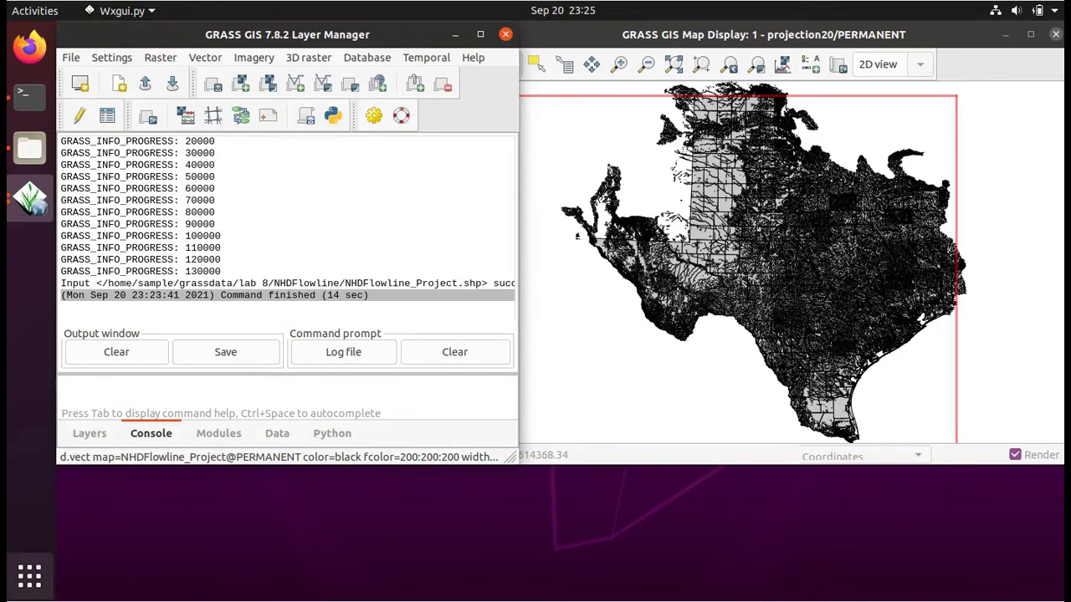
Step: Select cntys04_Project@PERMANENT in the Layers list and bring up its context menu
left_click(126, 412)
left_click(89, 434)
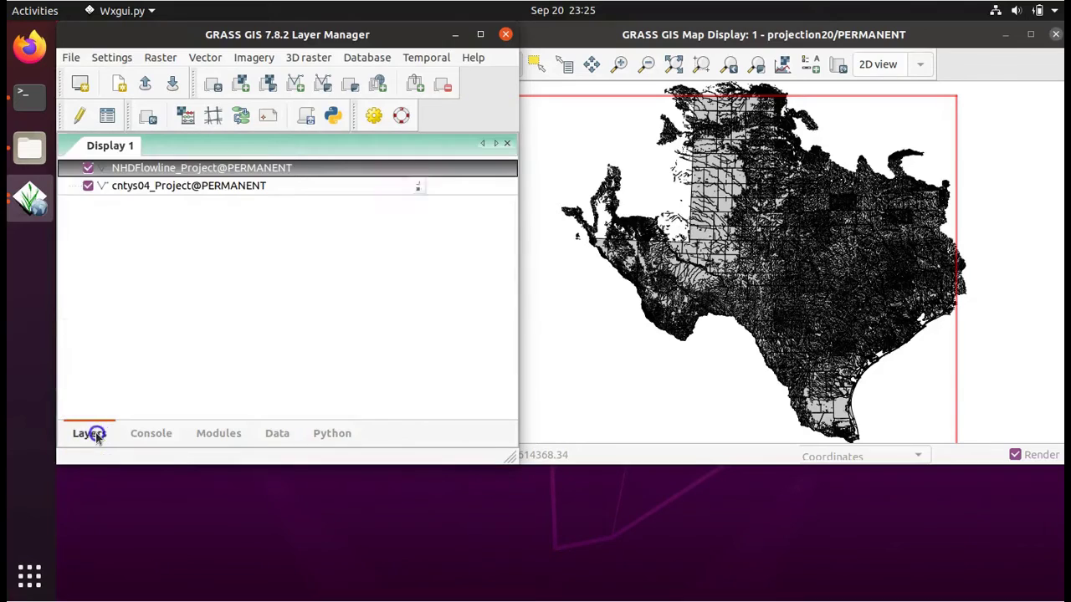
left_click(180, 190)
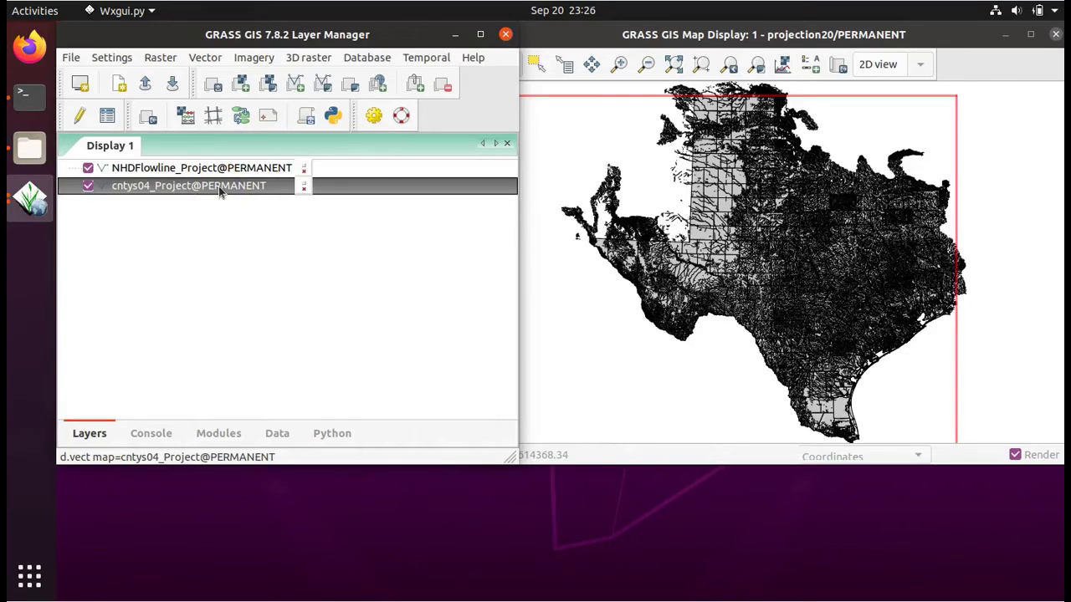
right_click(218, 186)
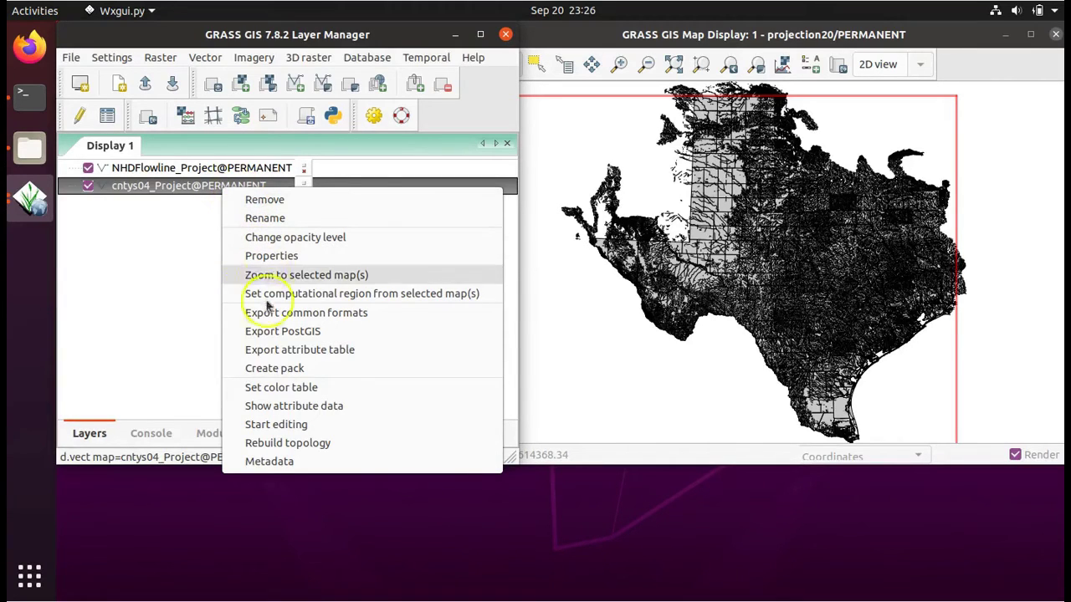
Step: Open the cntys04_Project attribute table and select the SMITH county record, cat 212
left_click(291, 407)
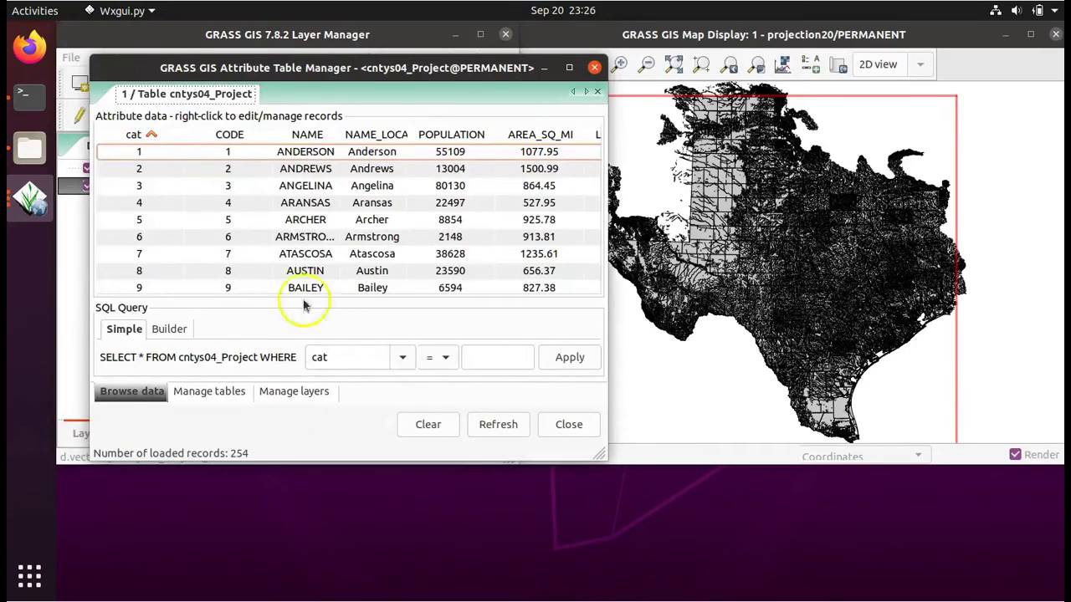
scroll(368, 185, "down", 1)
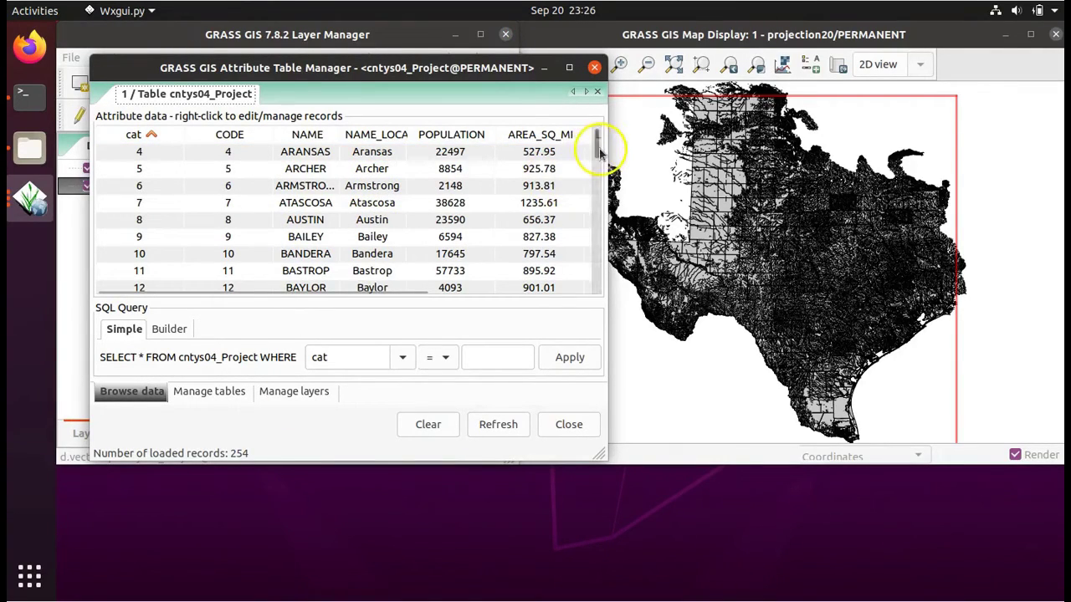
left_click_drag(597, 148, 605, 262)
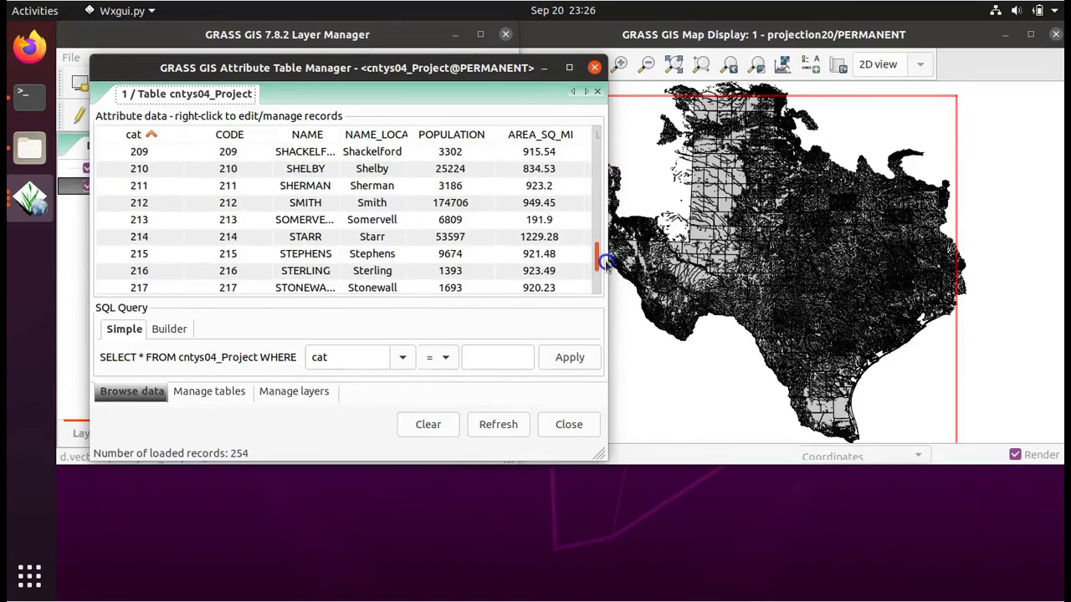
left_click(359, 205)
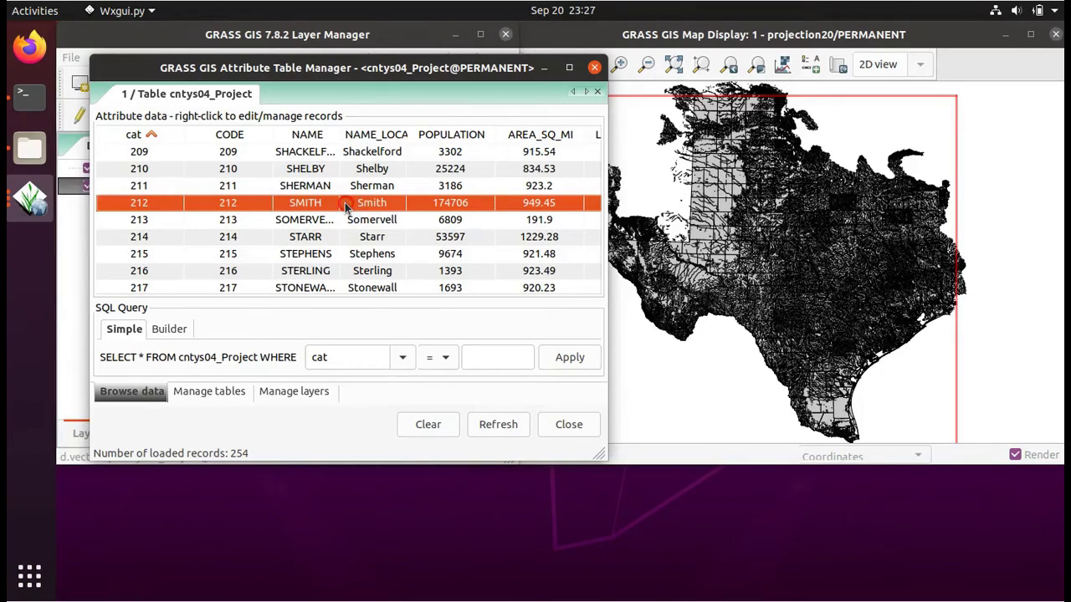
right_click(345, 205)
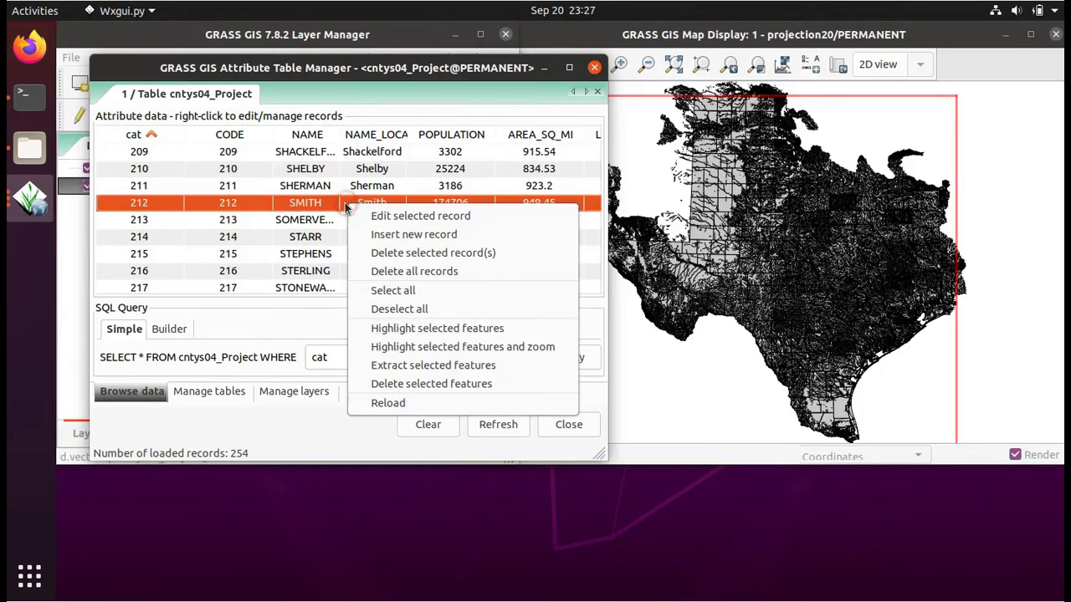
Step: Extract the SMITH record into a new vector map named smith and close the table
left_click(446, 366)
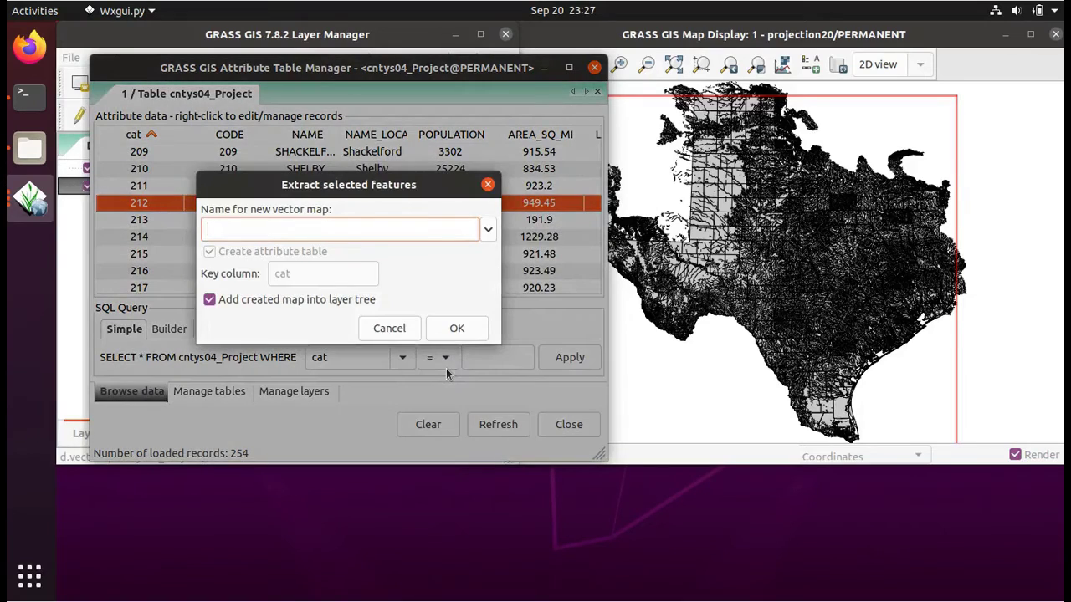
left_click(392, 231)
left_click(457, 329)
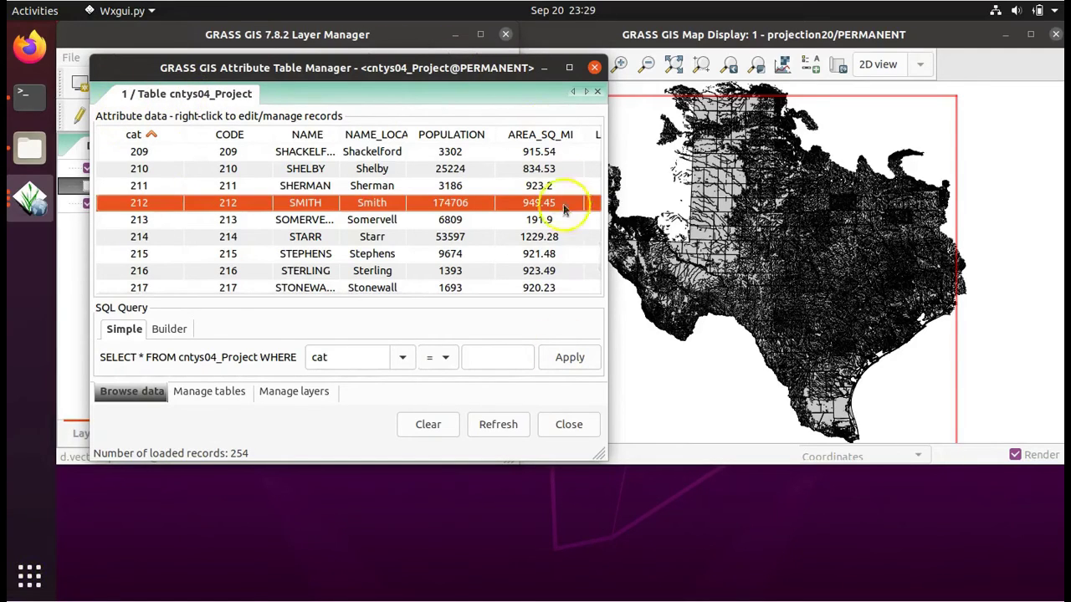
left_click(558, 428)
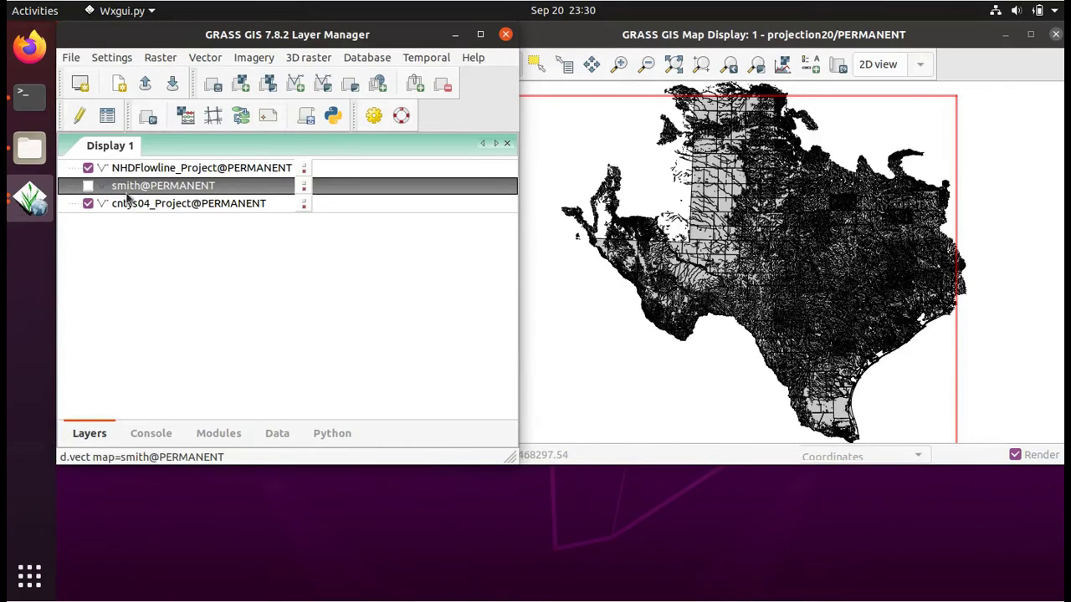
Step: Turn on the smith layer and turn off cntys04_Project
left_click(88, 187)
left_click(89, 187)
left_click(88, 206)
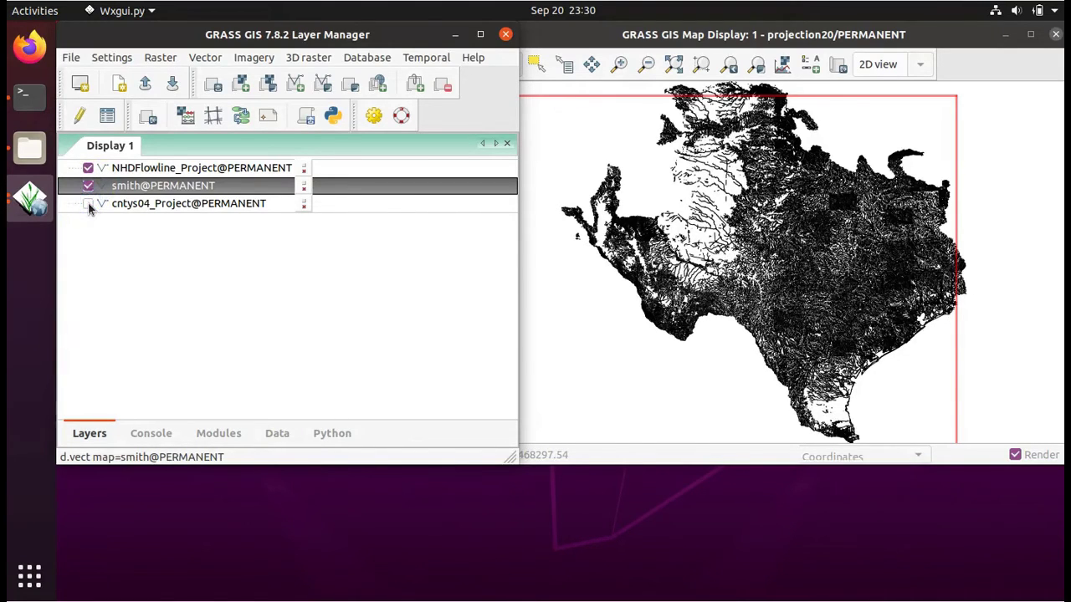
Step: Move smith@PERMANENT above NHDFlowline_Project in the layer tree
left_click(89, 168)
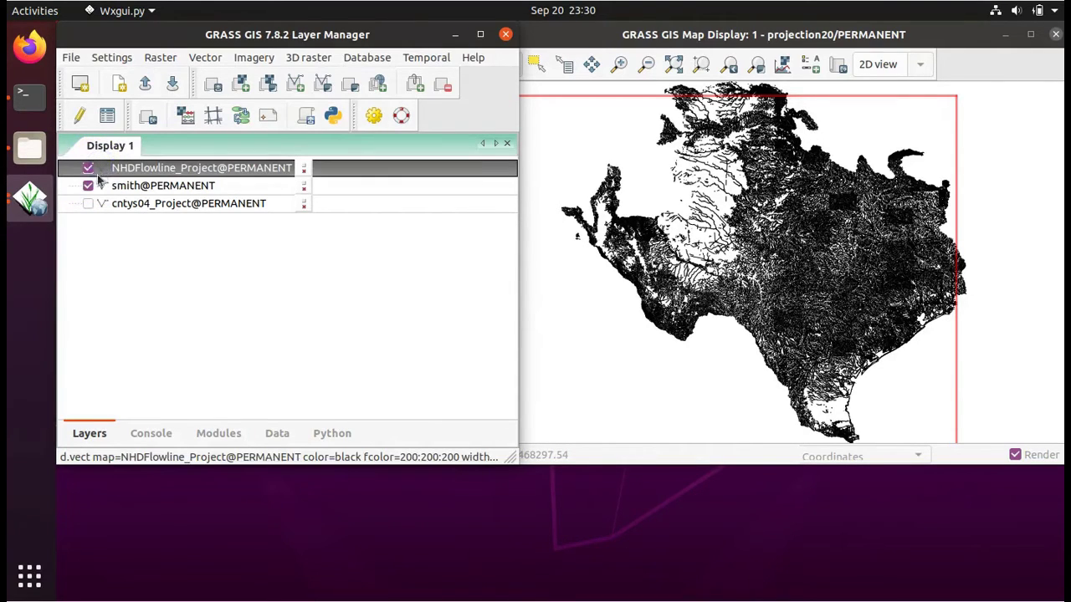
left_click_drag(256, 165, 113, 190)
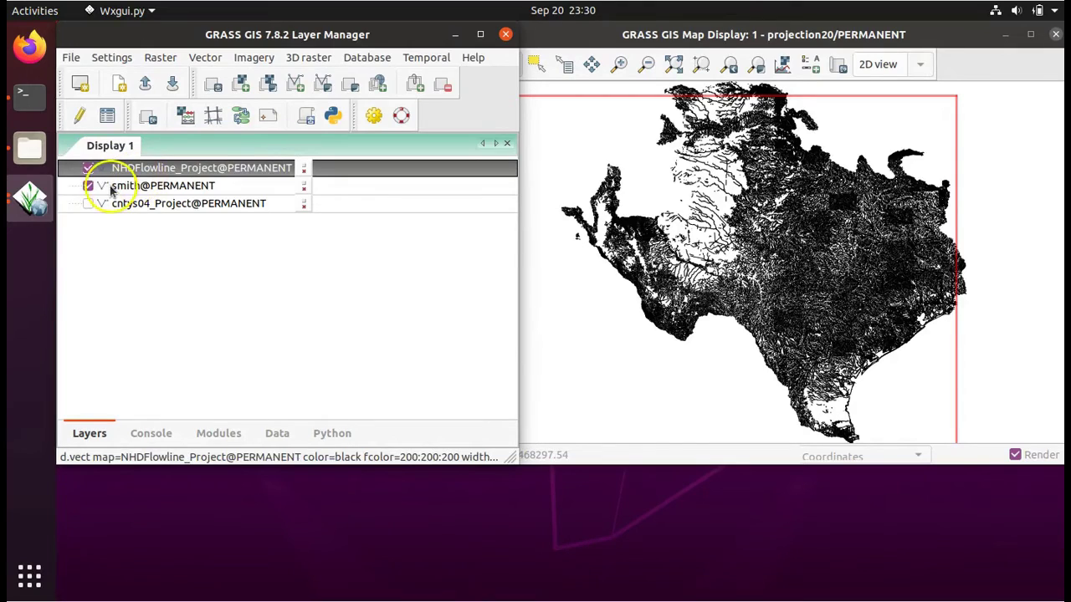
left_click(107, 185)
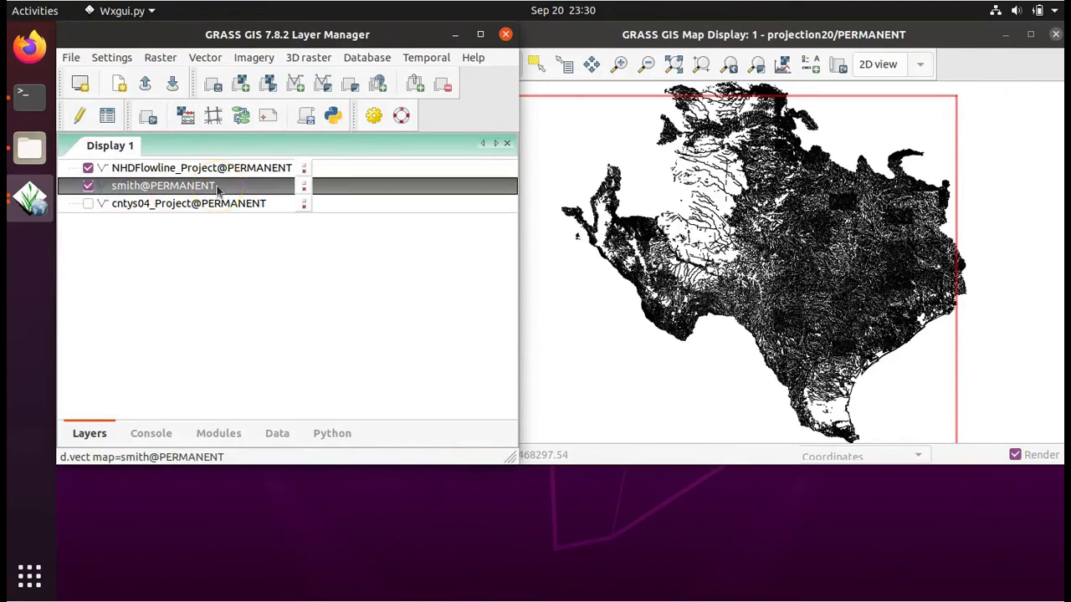
left_click_drag(218, 190, 248, 191)
left_click_drag(248, 187, 247, 163)
mouse_move(943, 212)
left_mouse_down()
mouse_move(868, 210)
mouse_move(925, 180)
left_mouse_up()
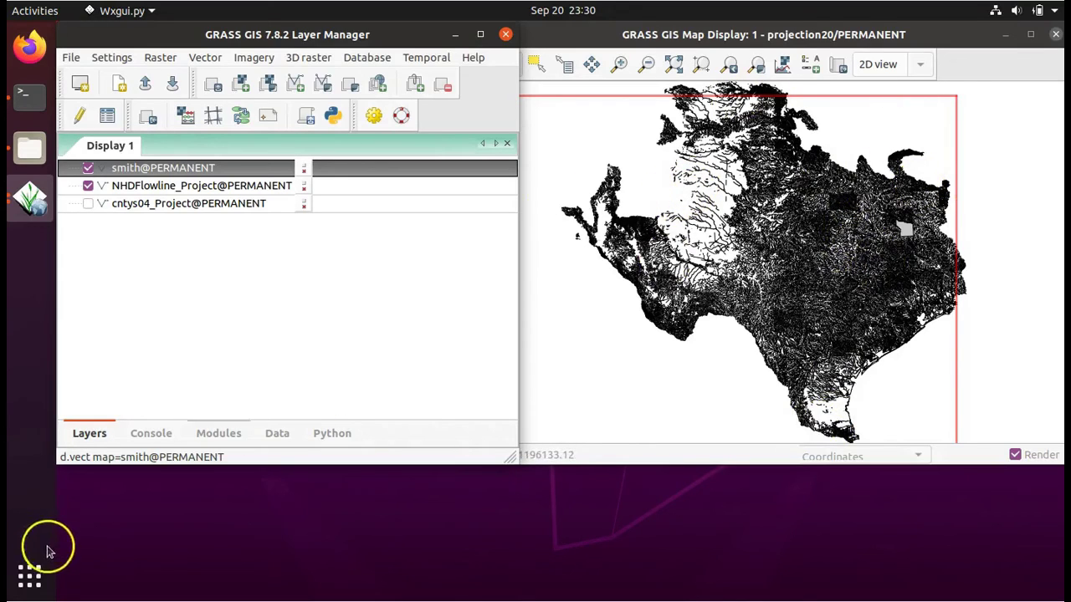
Step: Open Vector > Overlay vector maps > Overlay vector maps [v.overlay]
left_click(210, 60)
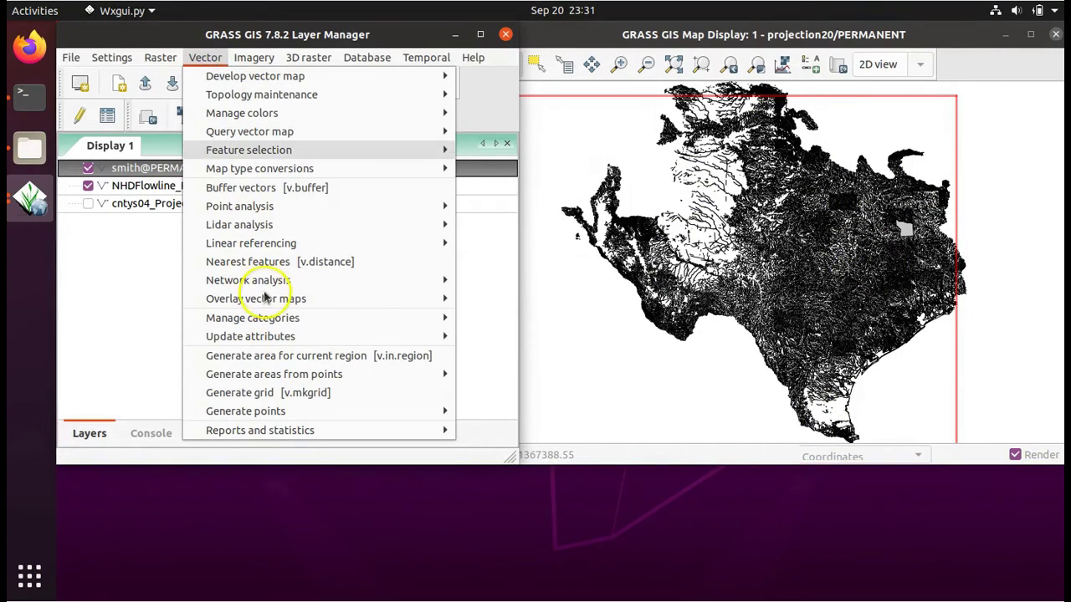
mouse_move(263, 298)
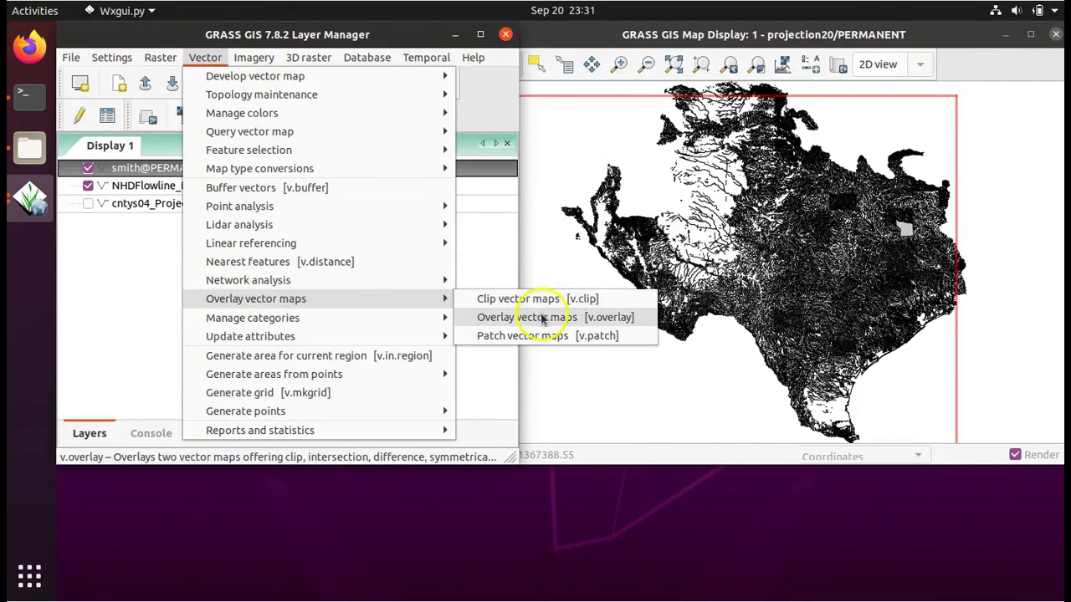
left_click(634, 323)
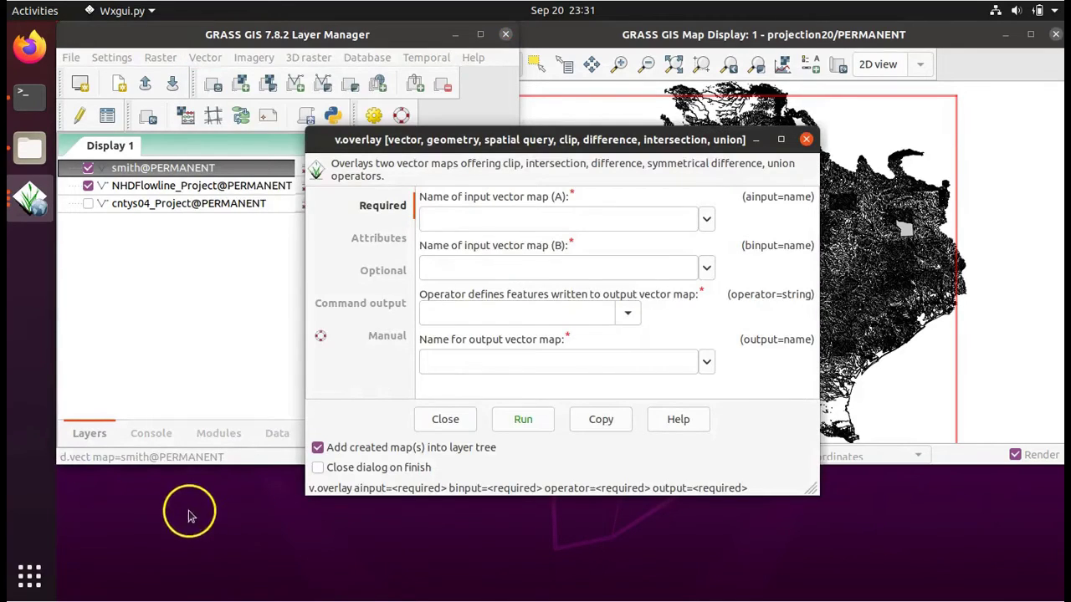
Step: Set v.overlay input A to NHDFlowline_Project, B to smith, operator 'and', output smithflow
left_click(707, 221)
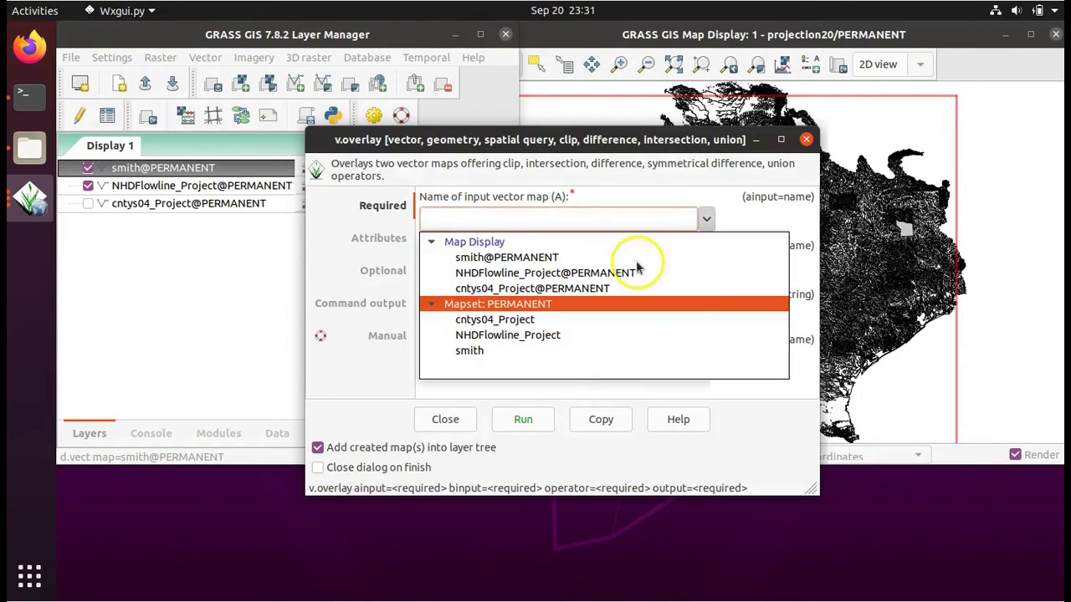
left_click(548, 339)
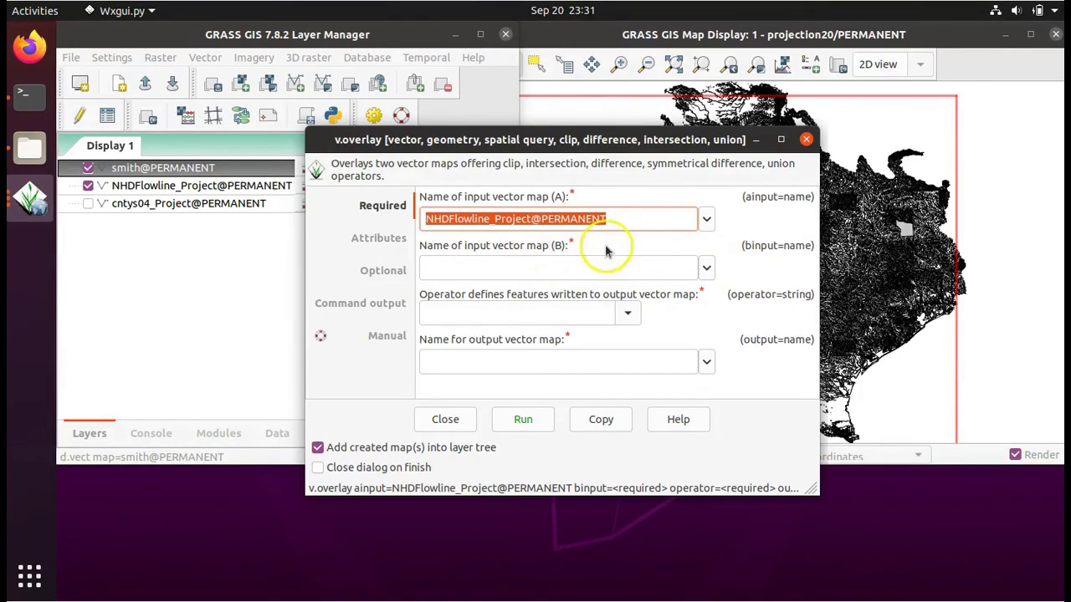
left_click(707, 268)
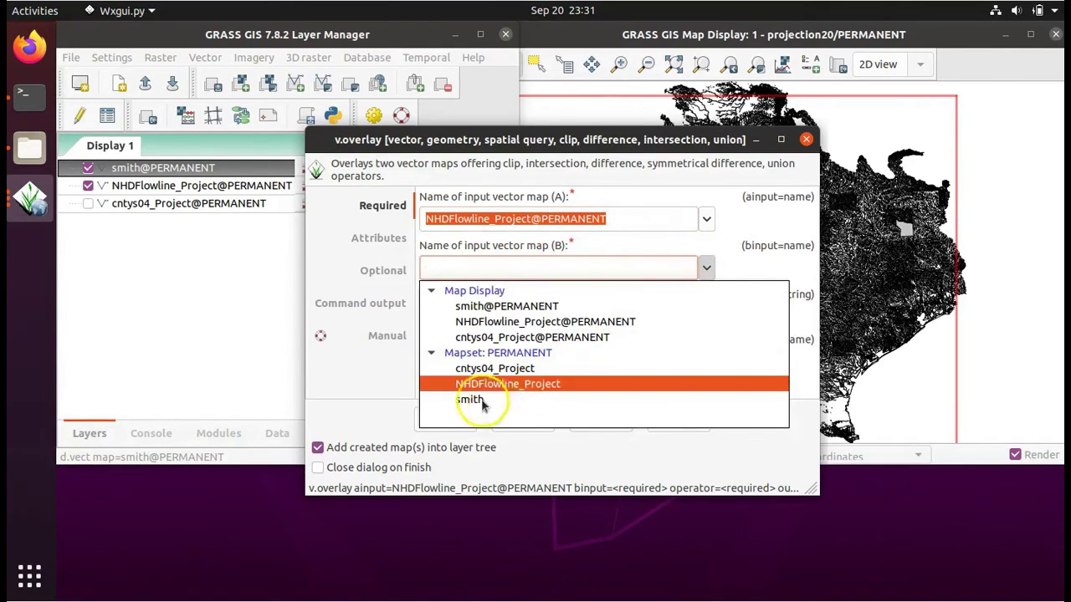
left_click(481, 402)
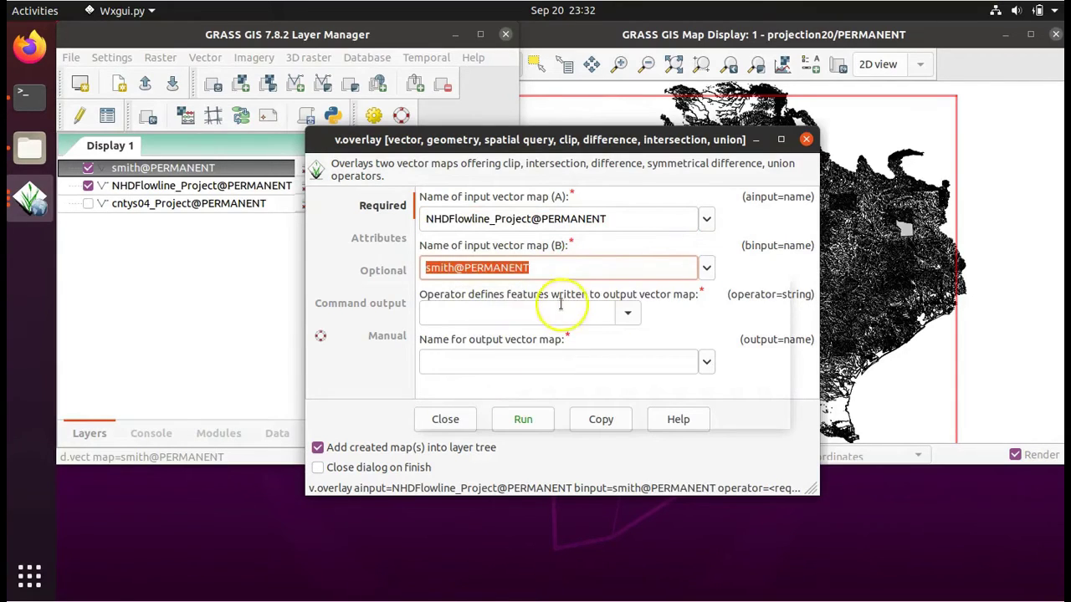
left_click(628, 316)
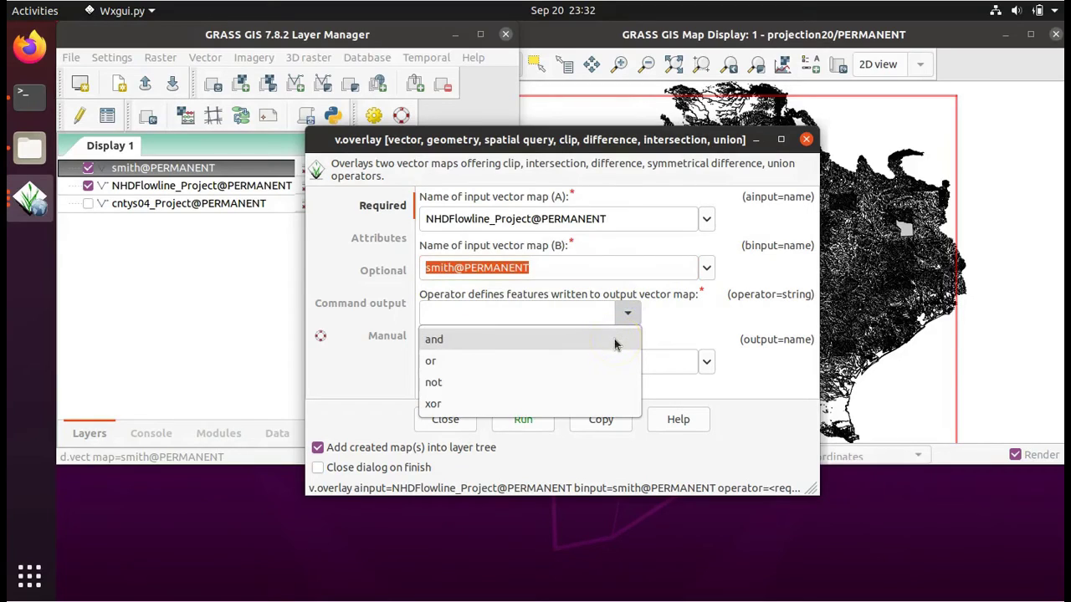
left_click(616, 341)
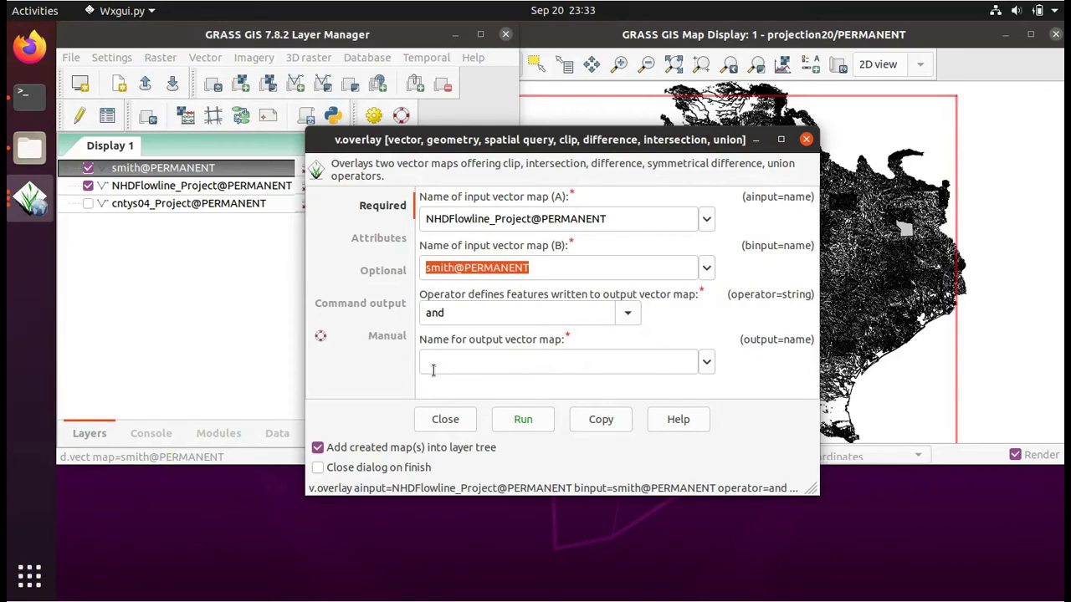
left_click(432, 370)
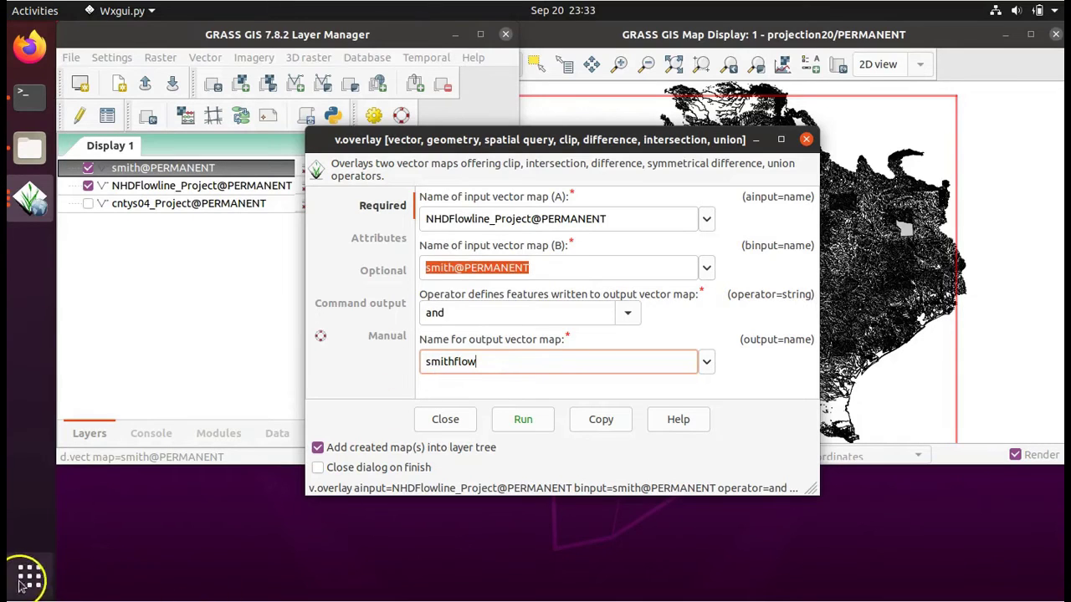
Step: Run the overlay and highlight the Command finished message in the log
left_click(519, 422)
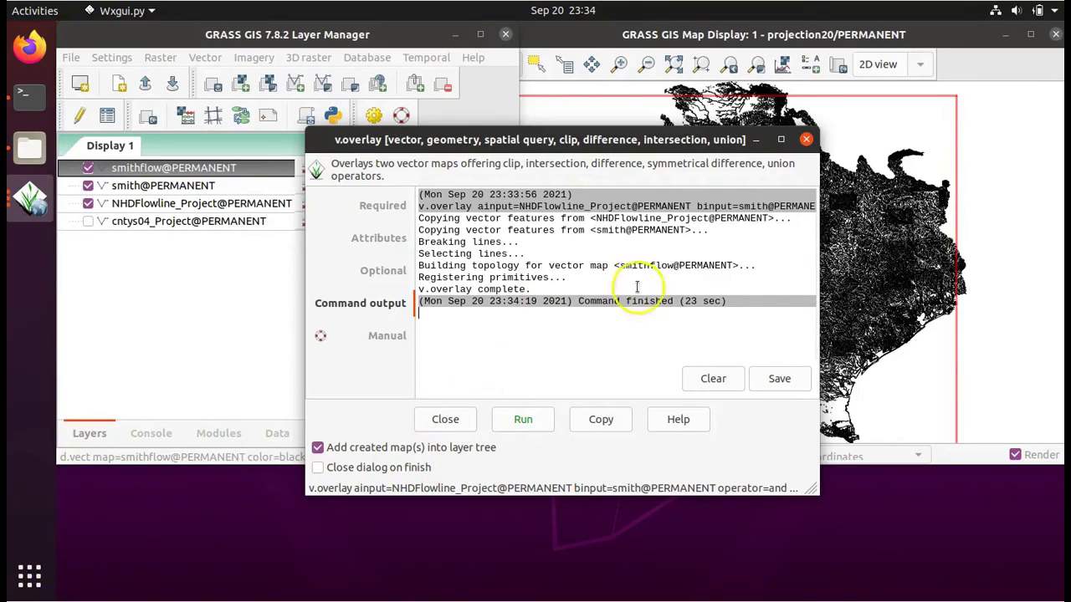
double_click(580, 301)
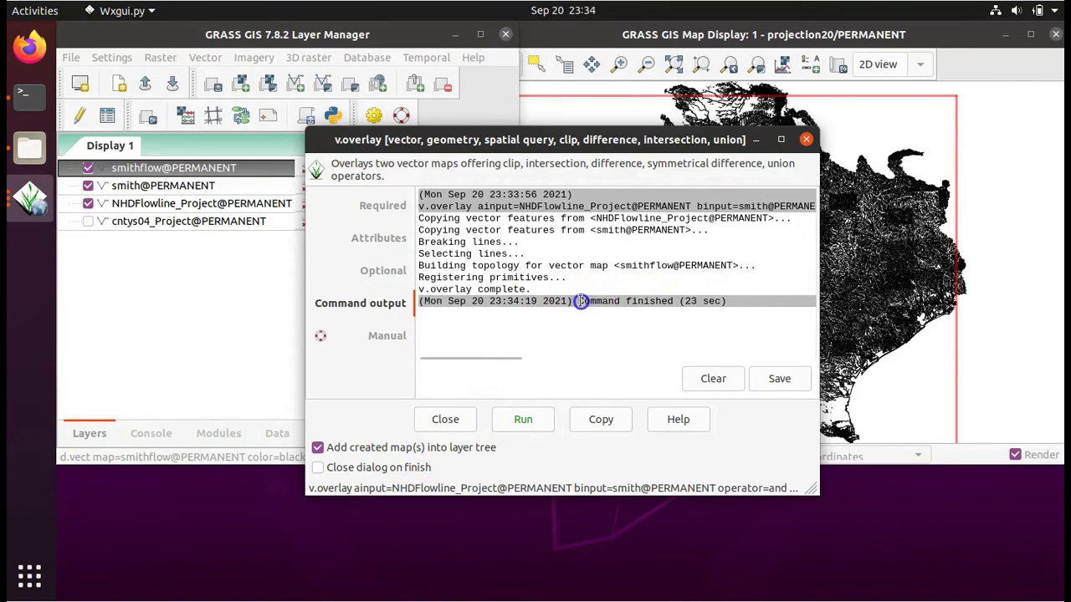
left_click_drag(579, 301, 673, 302)
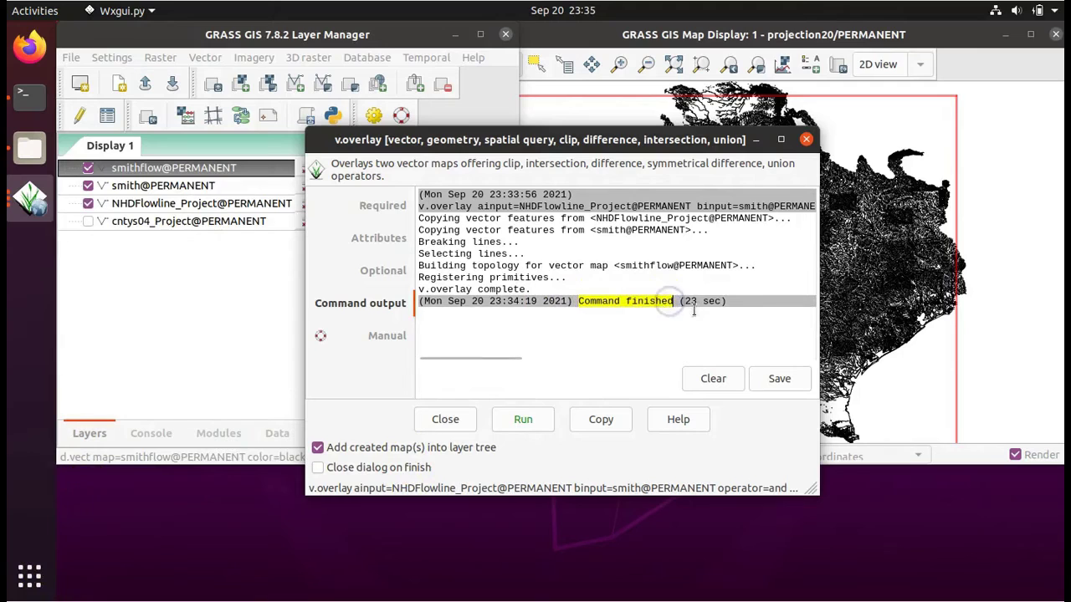
Step: Close v.overlay and turn off the smith and NHDFlowline_Project layers
left_click(459, 422)
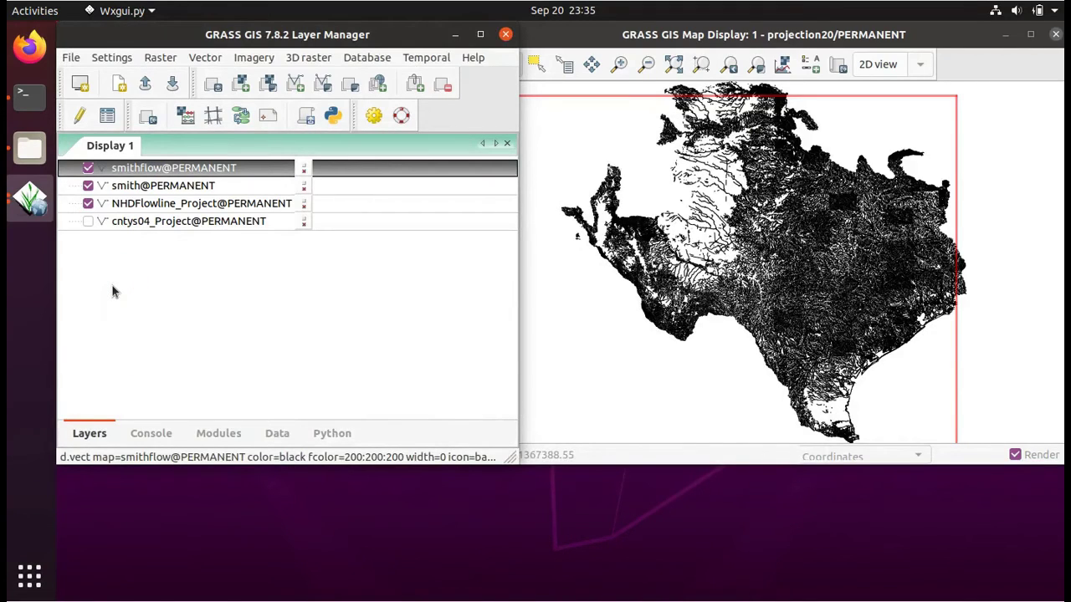
left_click(121, 172)
left_click_drag(121, 171, 88, 190)
left_click(88, 191)
left_click(89, 205)
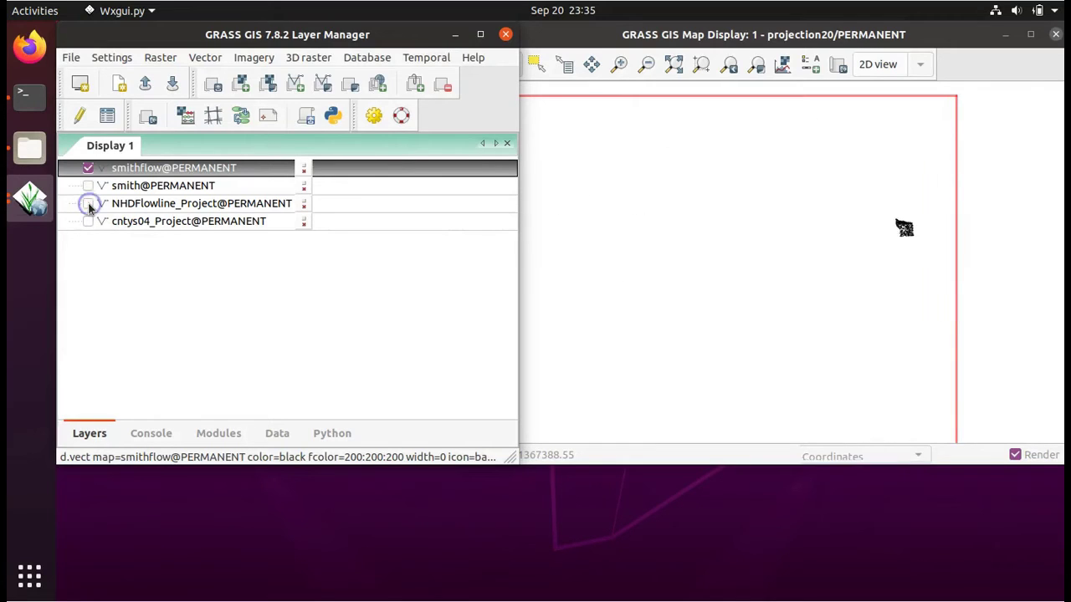
Step: Zoom the map display to the smithflow layer
left_click(115, 168)
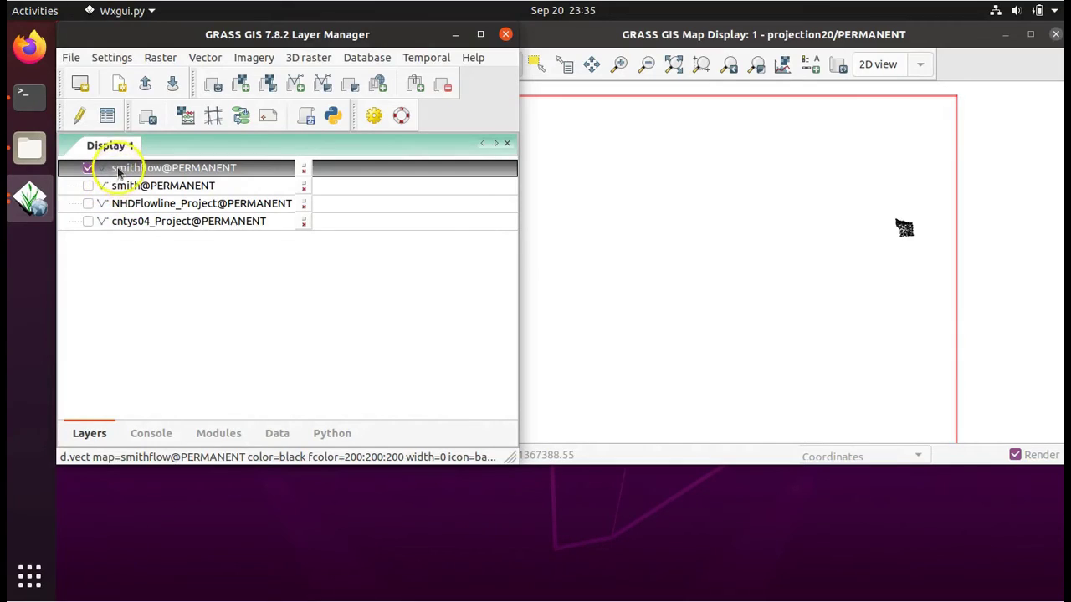
right_click(118, 171)
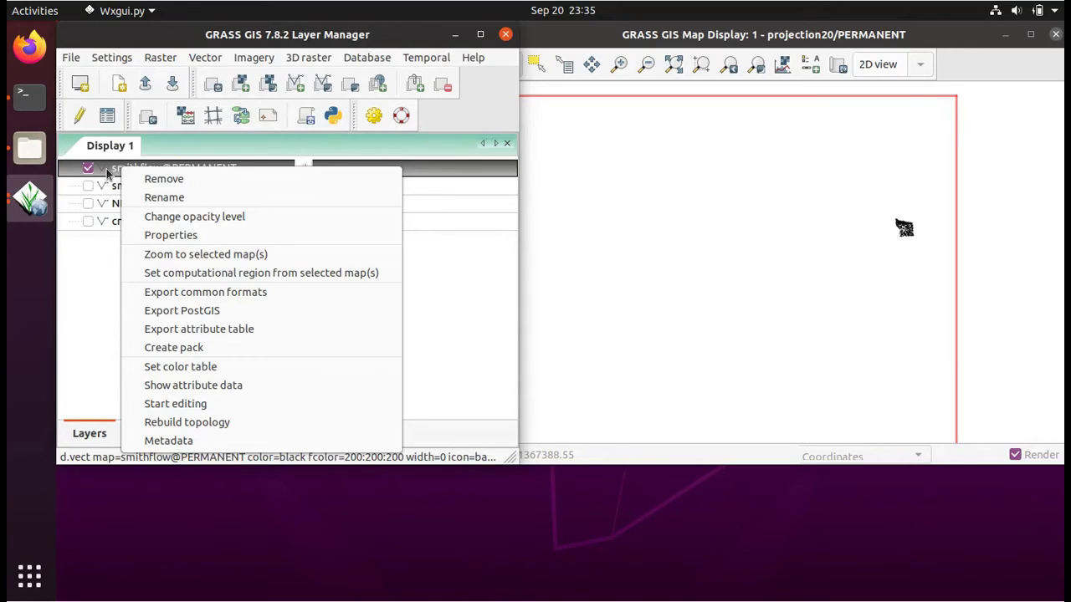
left_click(232, 254)
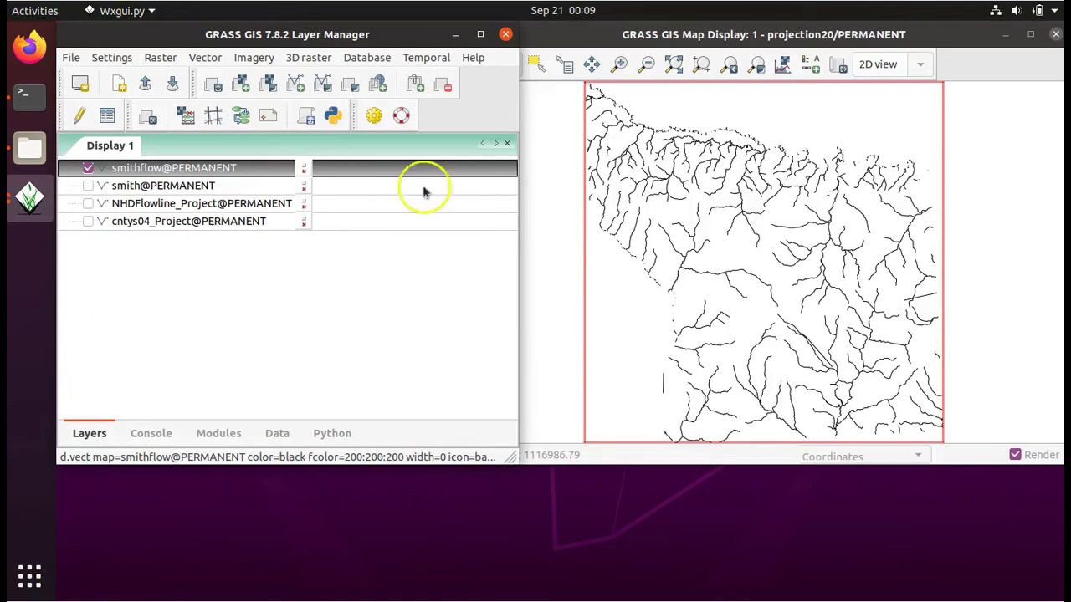
left_click(713, 187)
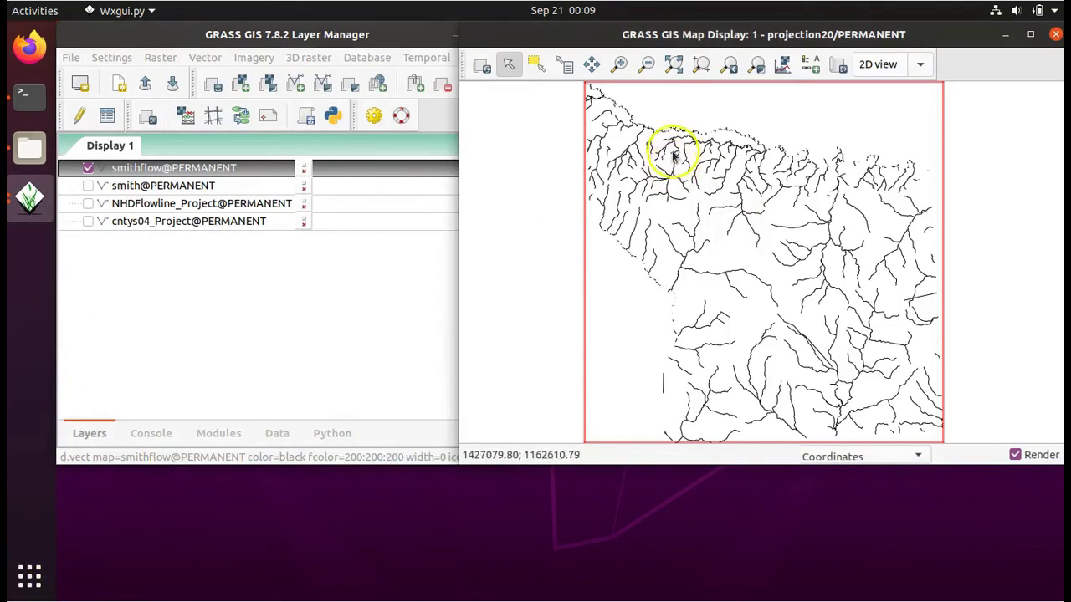
left_click(621, 67)
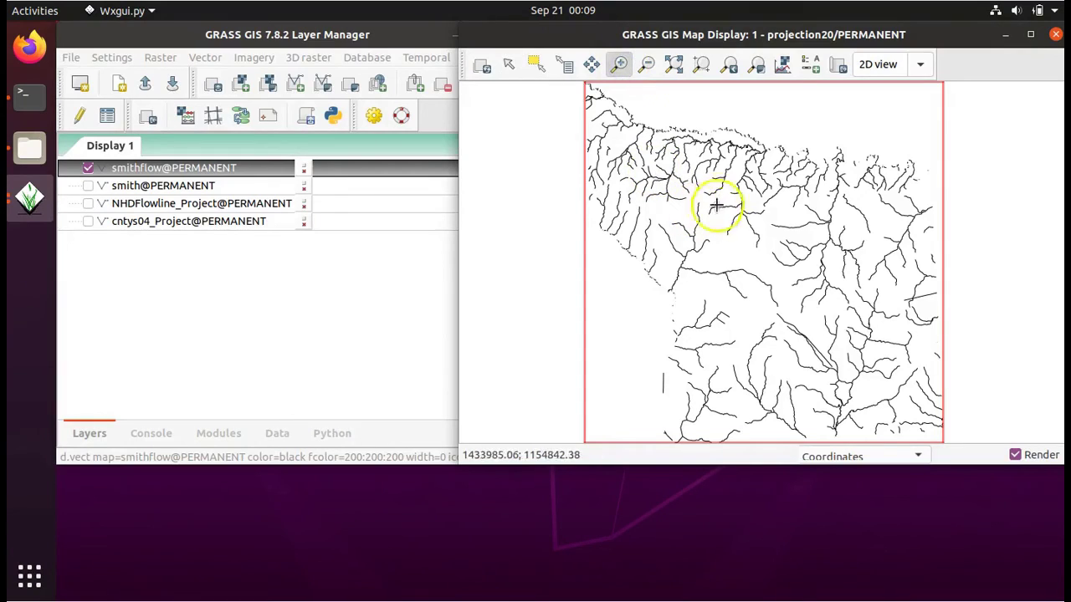
left_click_drag(722, 189, 761, 242)
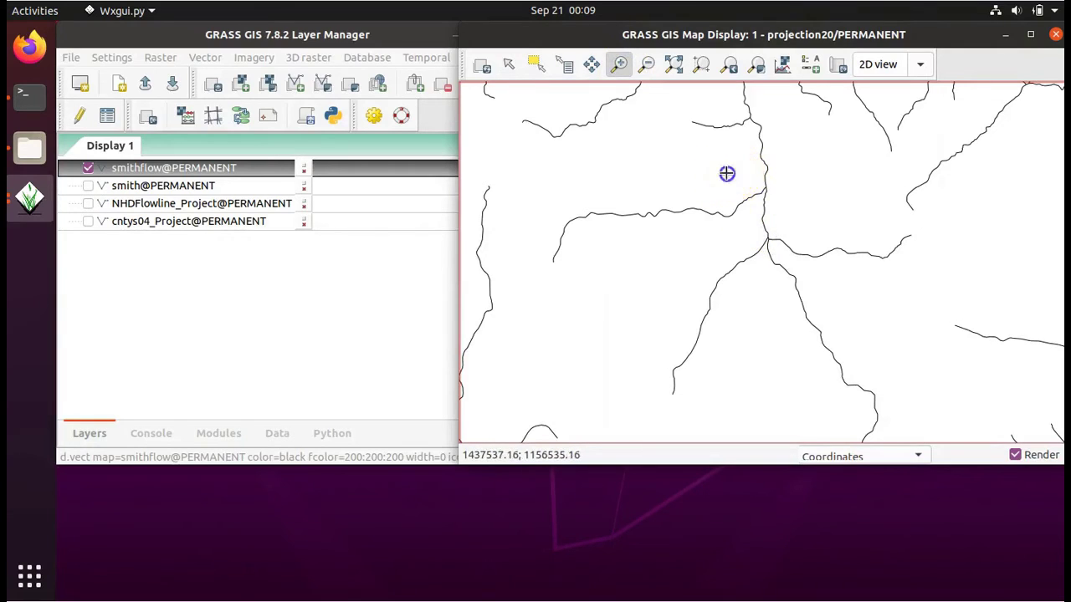
left_click_drag(727, 174, 816, 282)
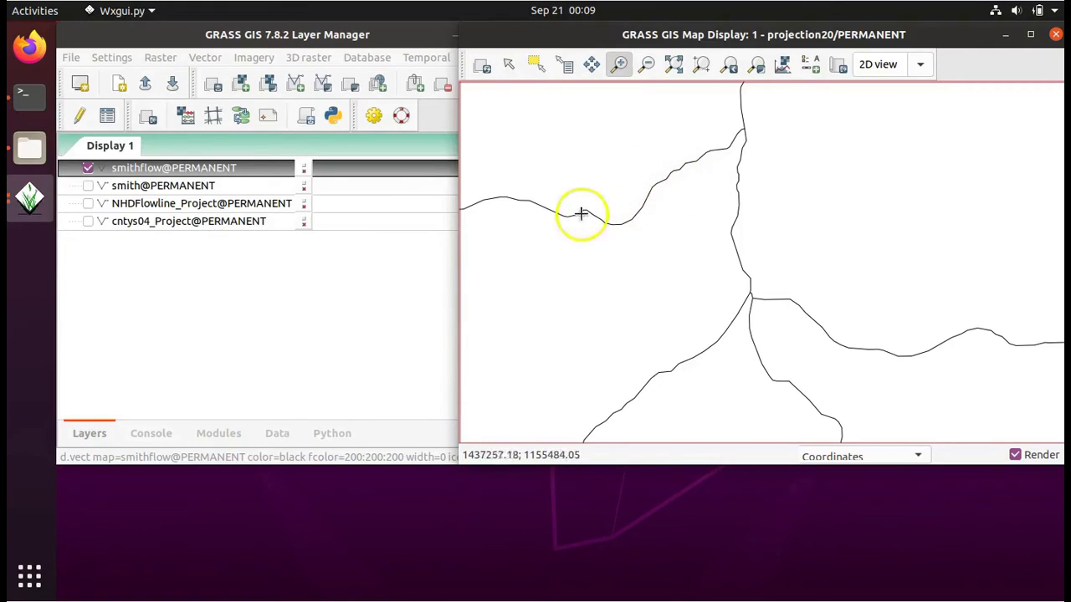
left_click(199, 170)
right_click(199, 170)
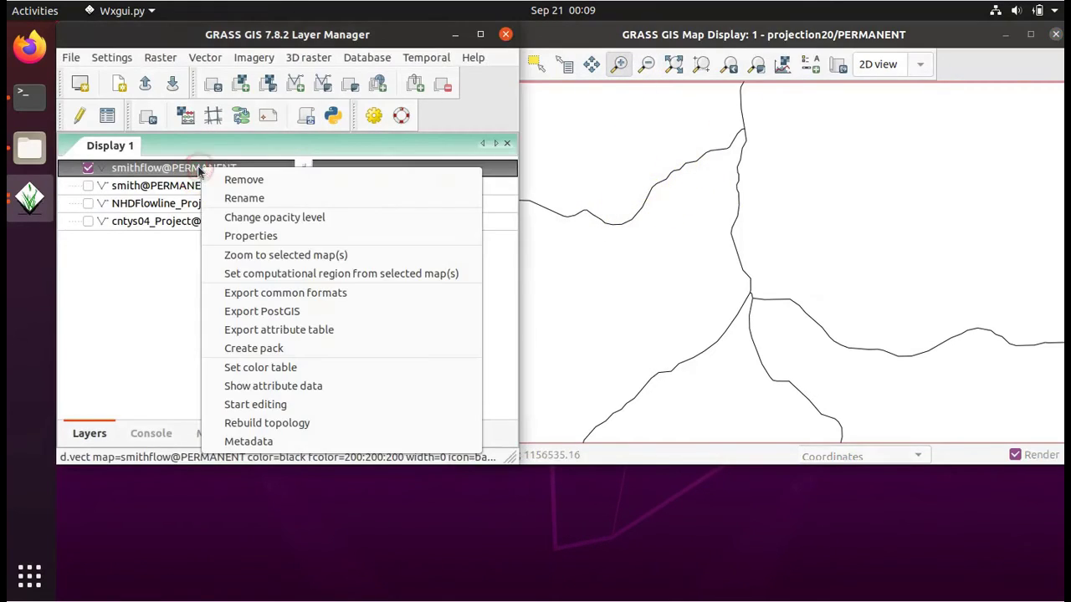
left_click(247, 252)
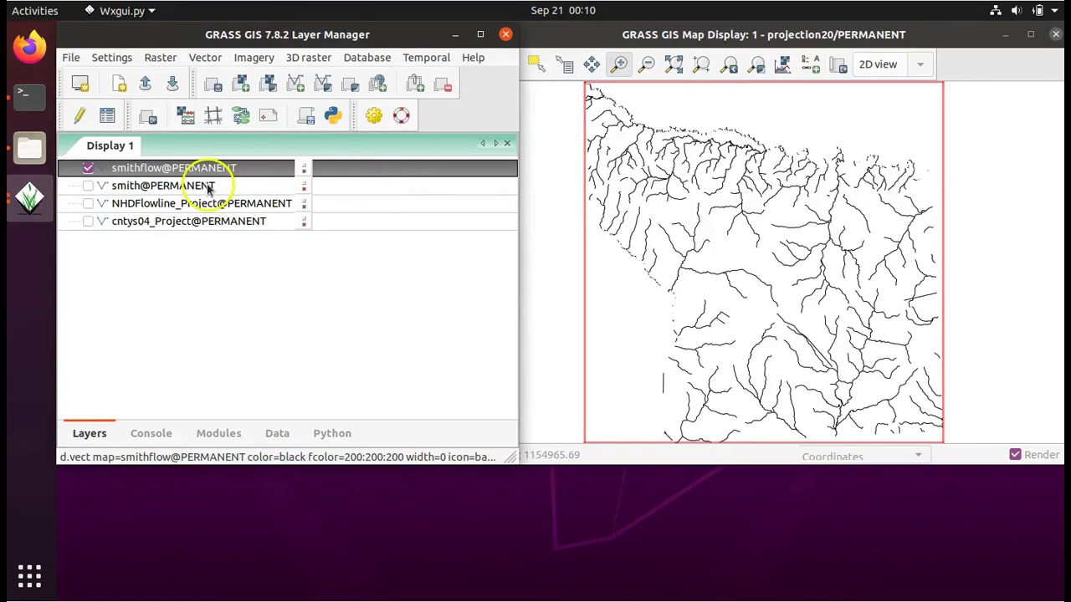
Step: Open the Buffer vectors [v.buffer] tool from the Vector menu
left_click(203, 60)
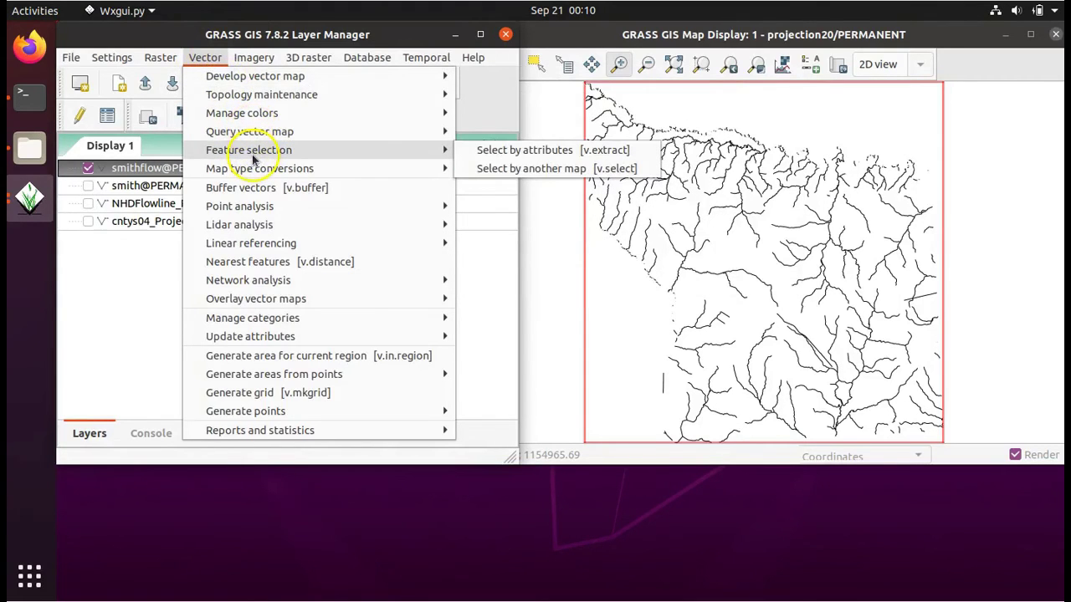
mouse_move(254, 168)
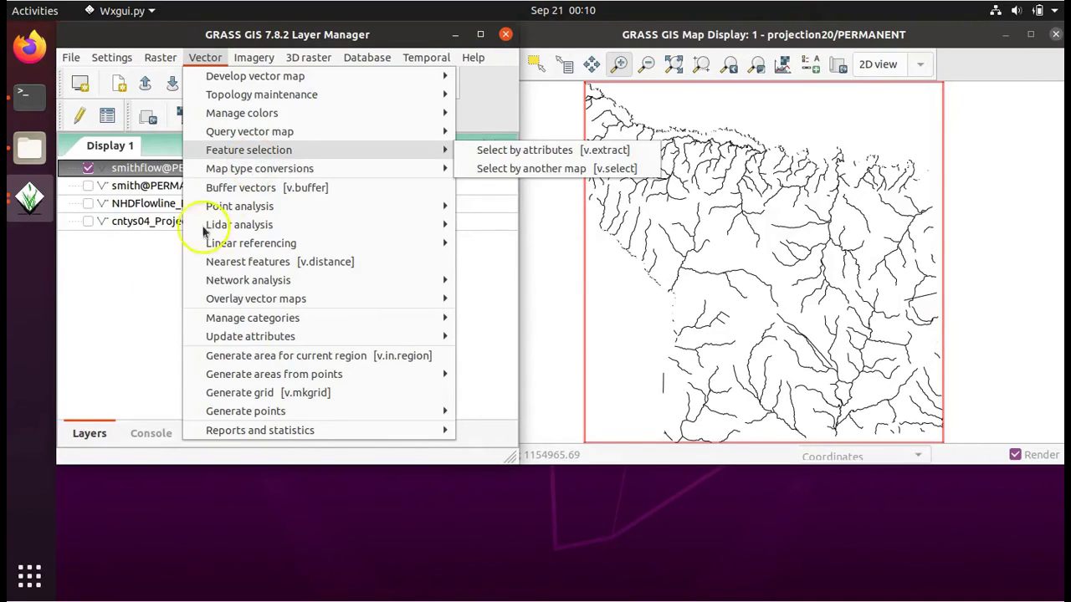
left_click(255, 189)
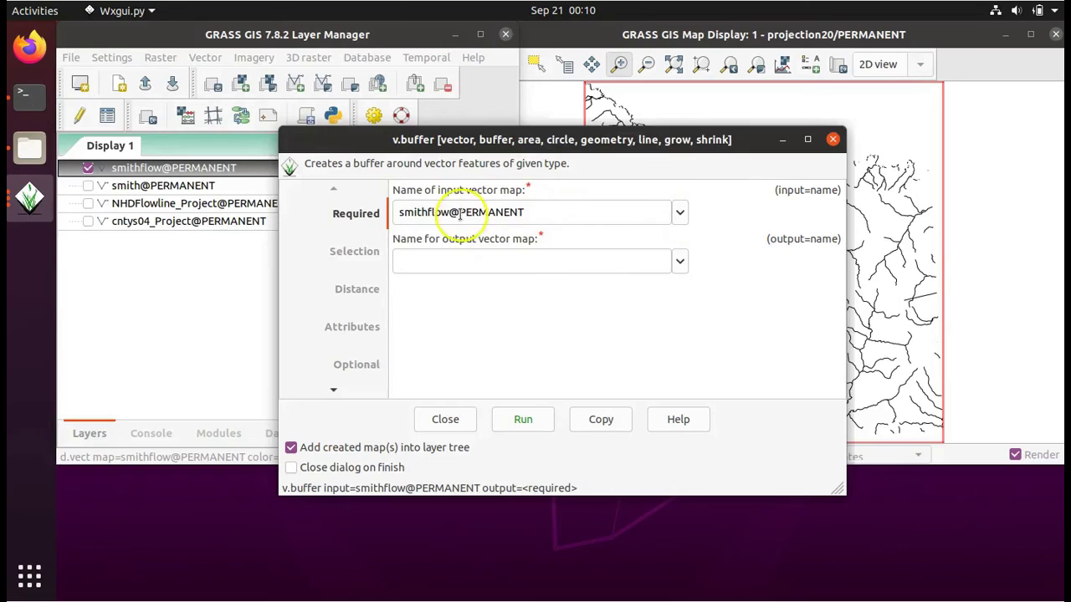
Step: Set the v.buffer input to smithflow@PERMANENT and name the output smithflow100
left_click(679, 213)
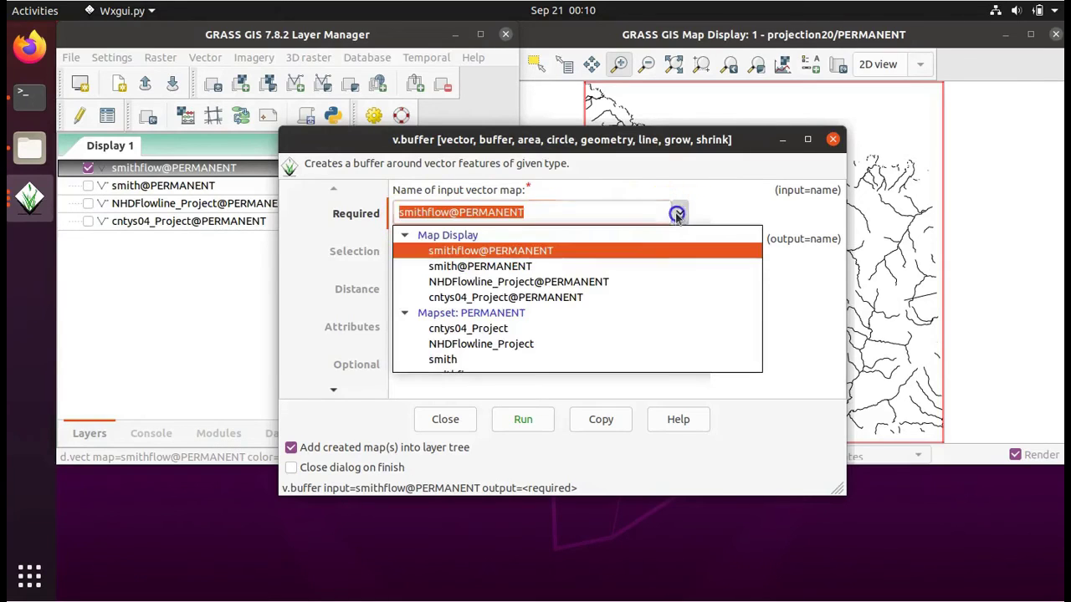
left_click(500, 251)
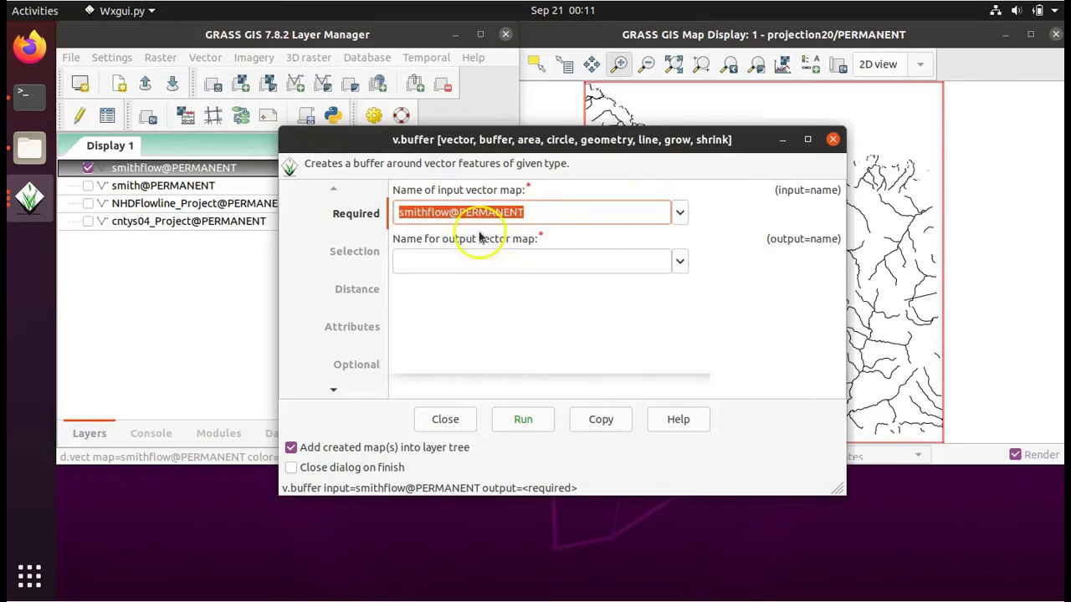
left_click(497, 259)
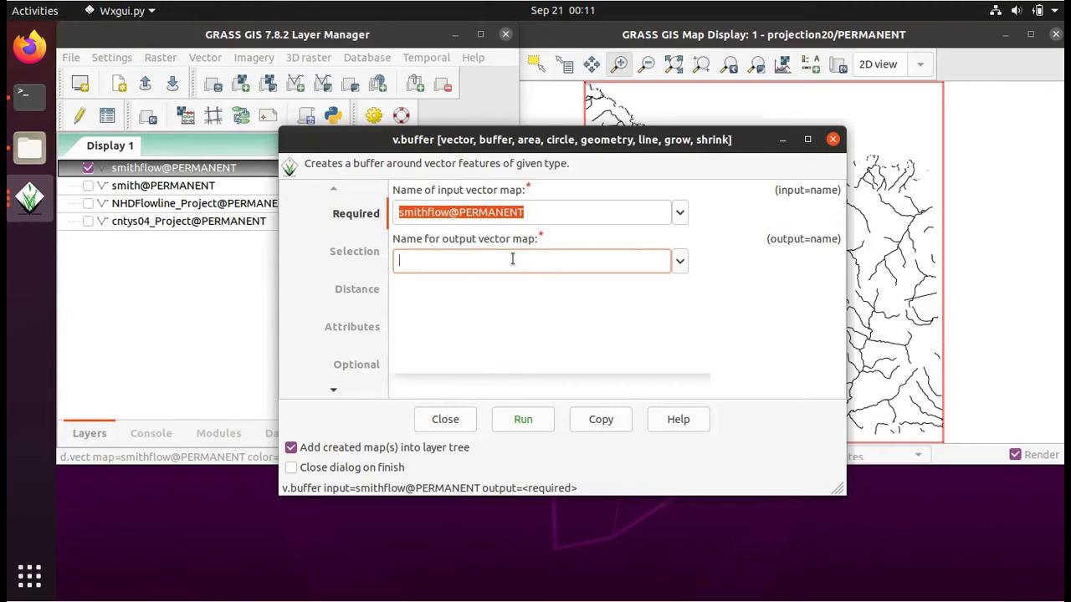
type("smithf")
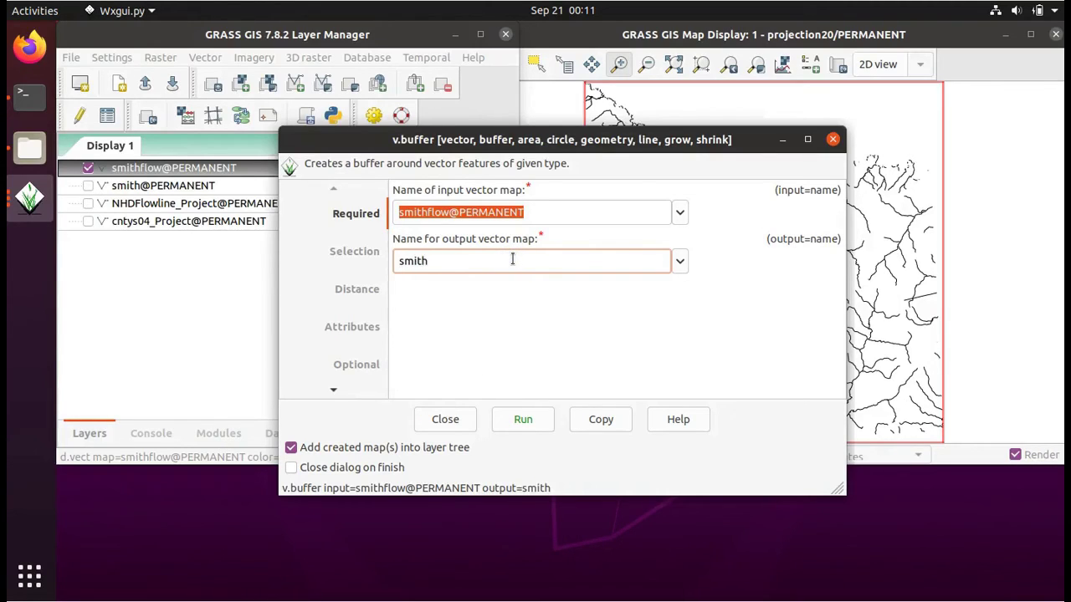
type("low100")
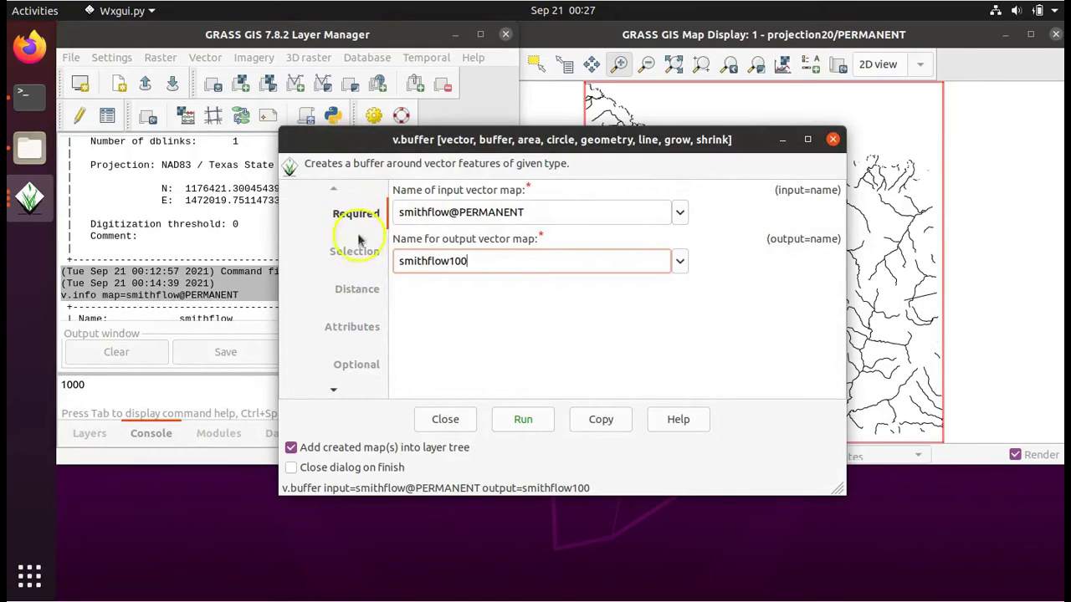
Step: Enter 100 as both the major- and minor-axis buffer distances on the Distance tab
left_click(357, 289)
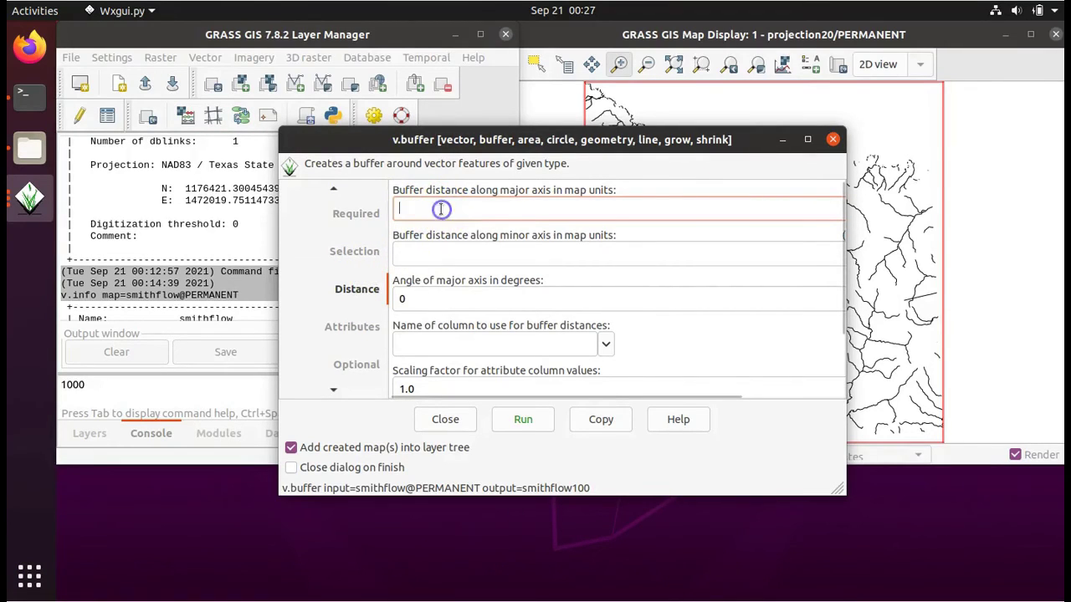
left_click(491, 212)
type("100")
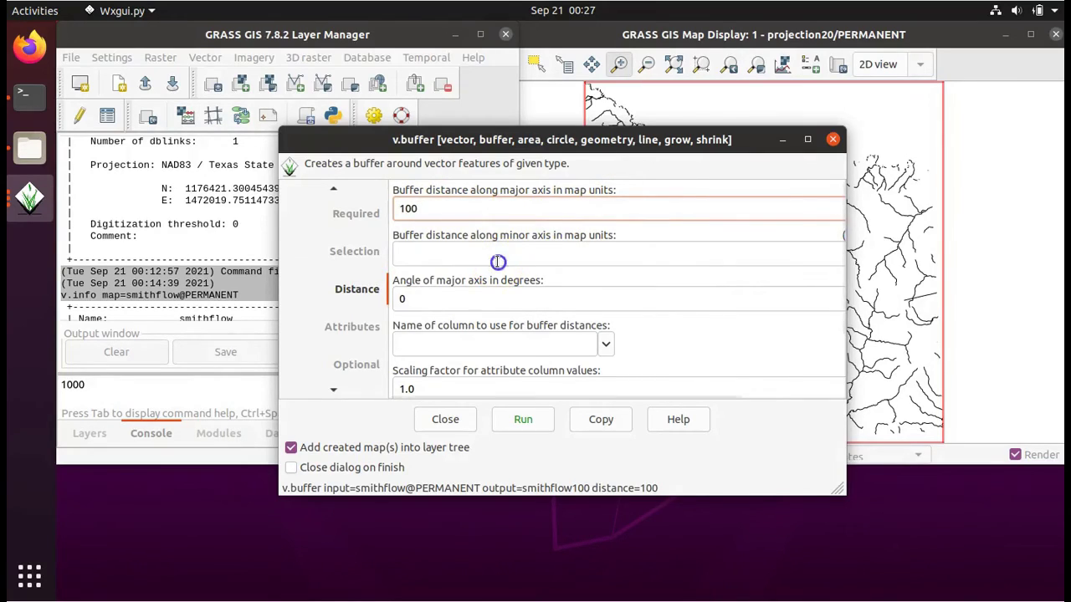
left_click(498, 262)
type("100")
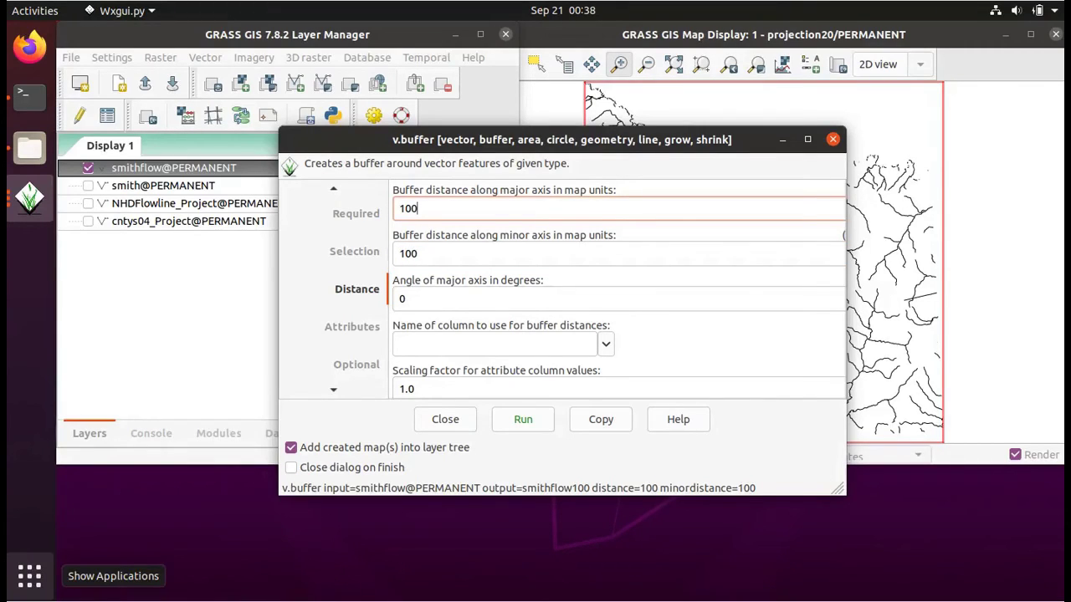
Step: Turn on category and attribute transfer, run v.buffer to create smithflow100, then close the tool
left_click(360, 330)
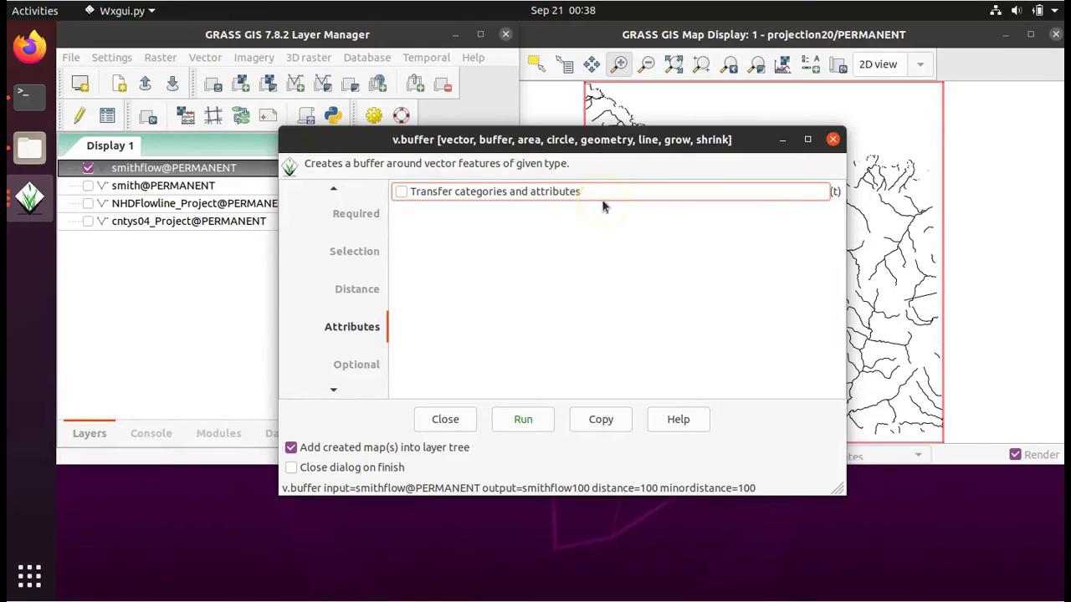
left_click(399, 193)
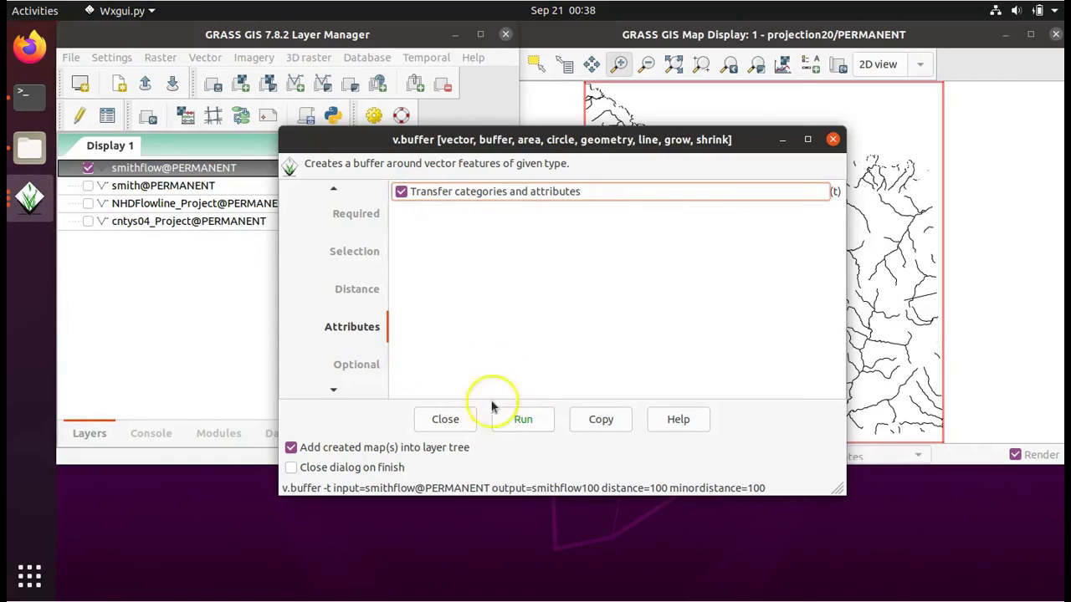
left_click(509, 424)
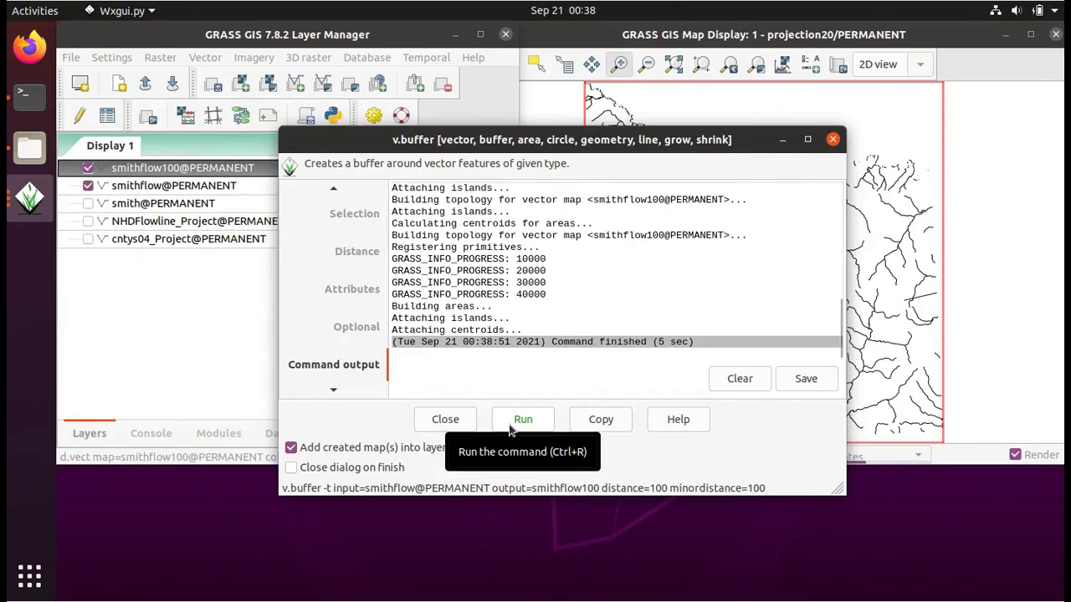
left_click(461, 425)
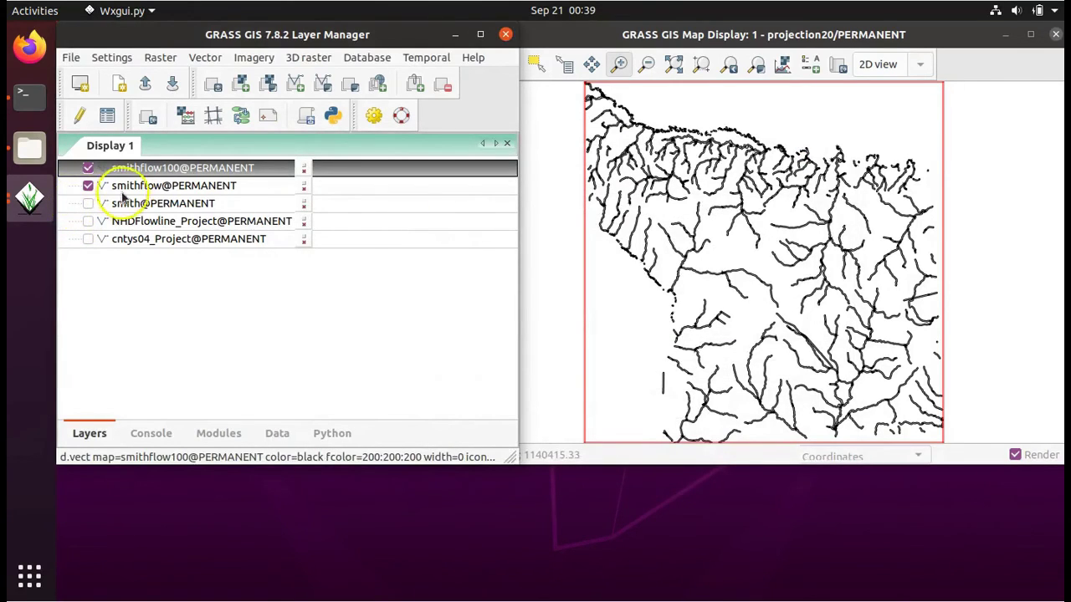
Step: Uncheck the smithflow layer in the Layer Manager so only smithflow100 is drawn
left_click(87, 187)
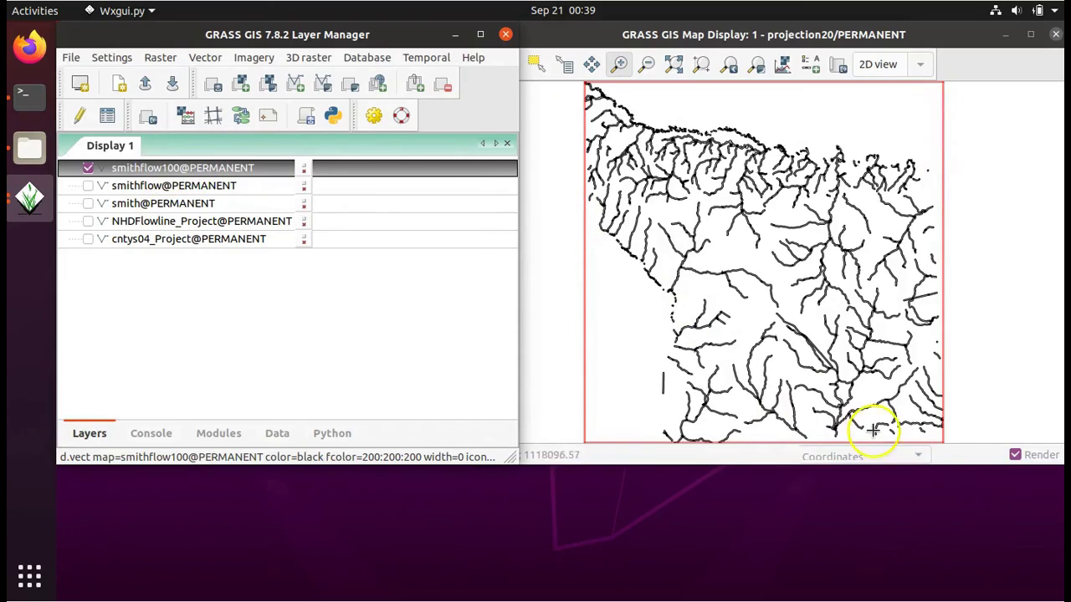
Step: Zoom in with a rectangle over a short stretch of the smithflow100 river buffers
left_click(619, 64)
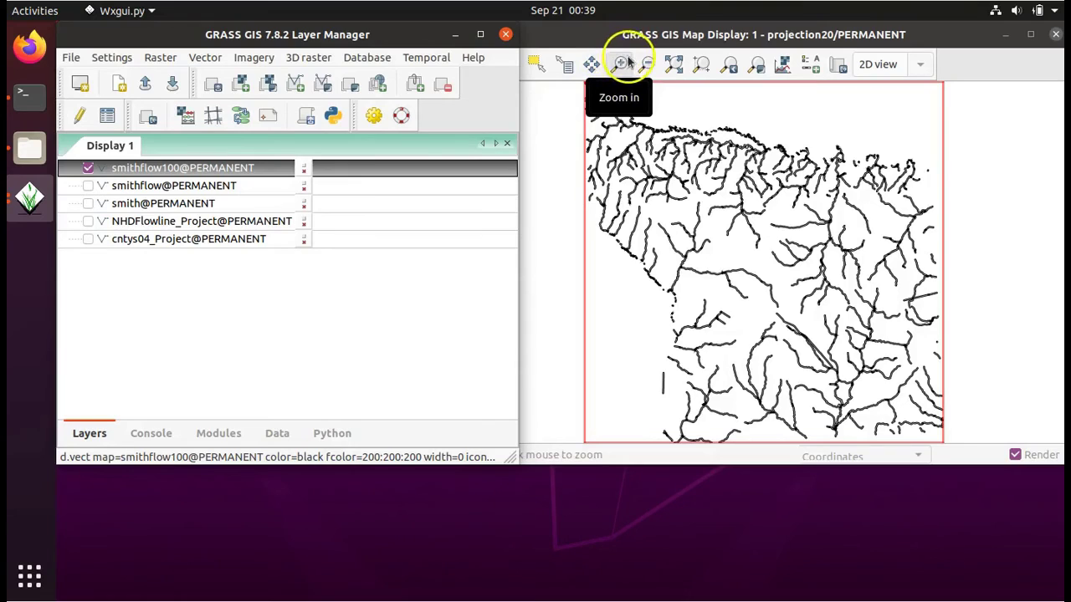
left_click(620, 66)
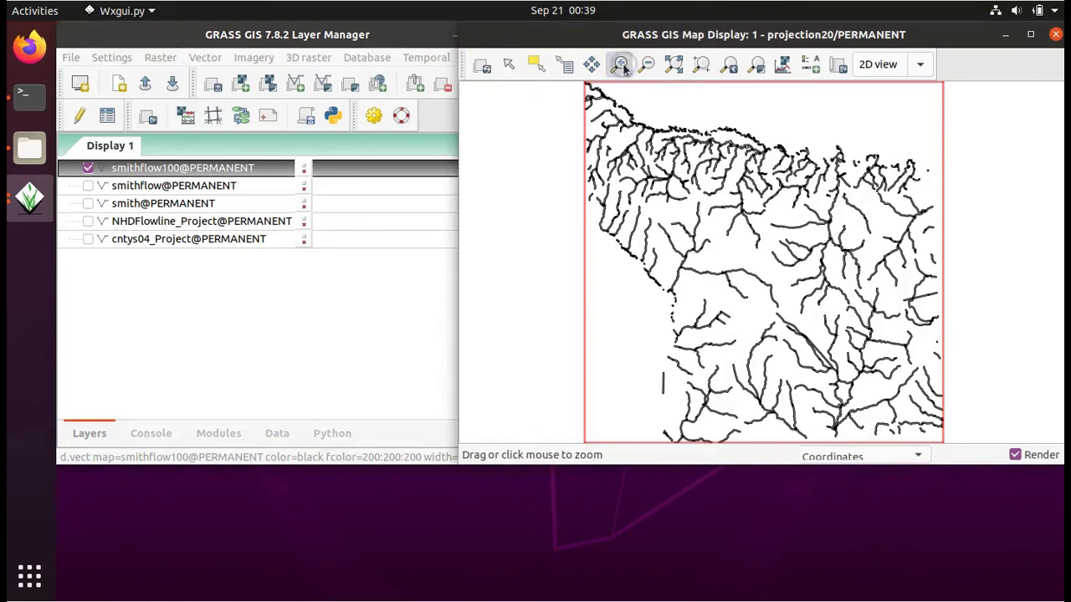
left_click(717, 173)
left_click_drag(717, 173, 789, 236)
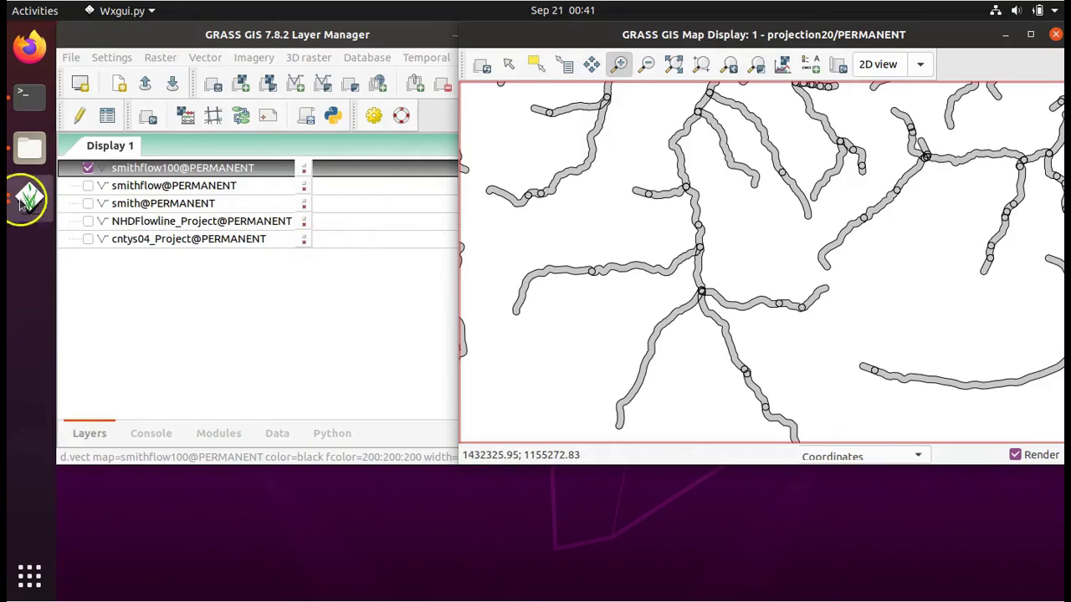
Step: Switch from smithflow100 back to smithflow and zoom to the full smithflow extent
left_click(89, 169)
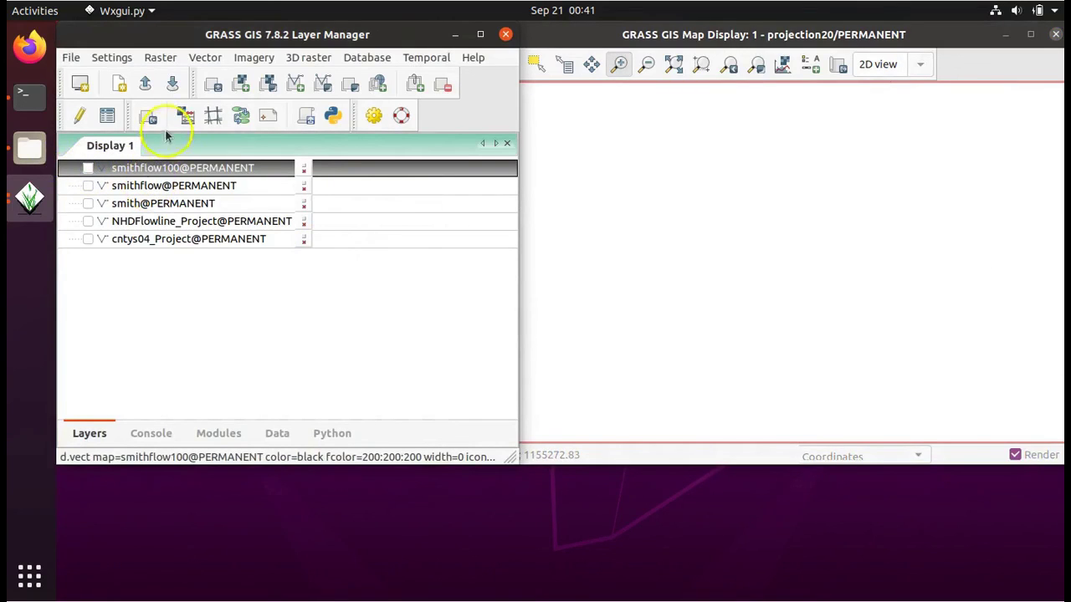
left_click(88, 186)
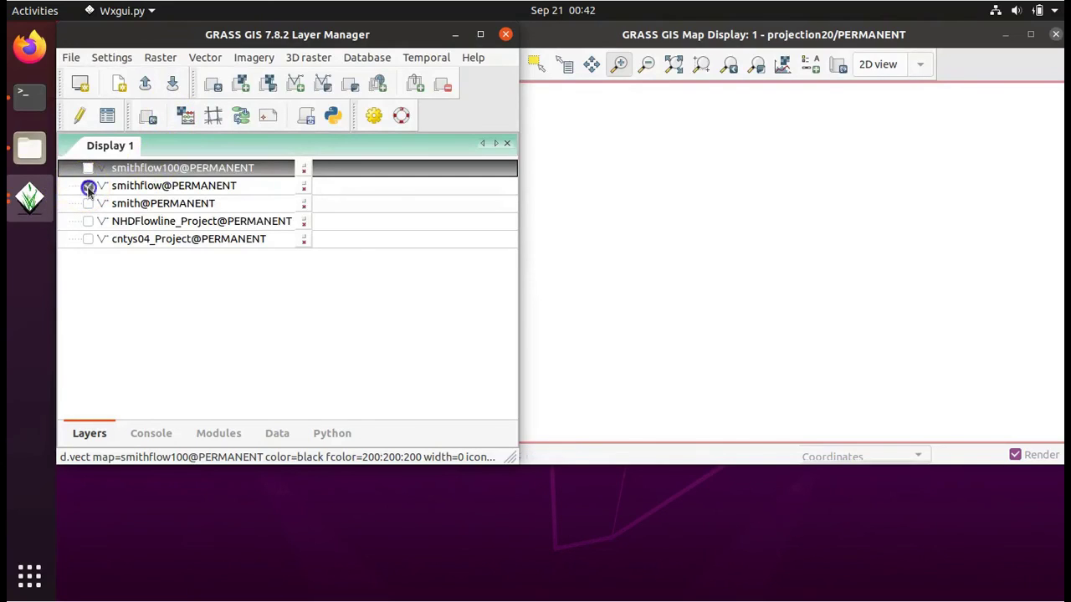
left_click(195, 186)
right_click(195, 187)
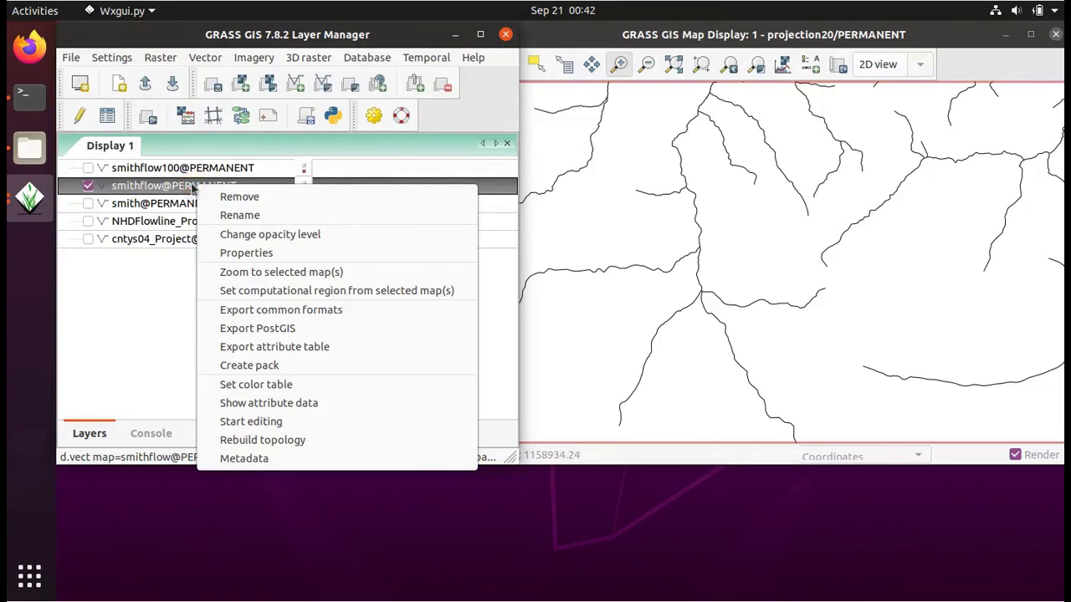
left_click(152, 189)
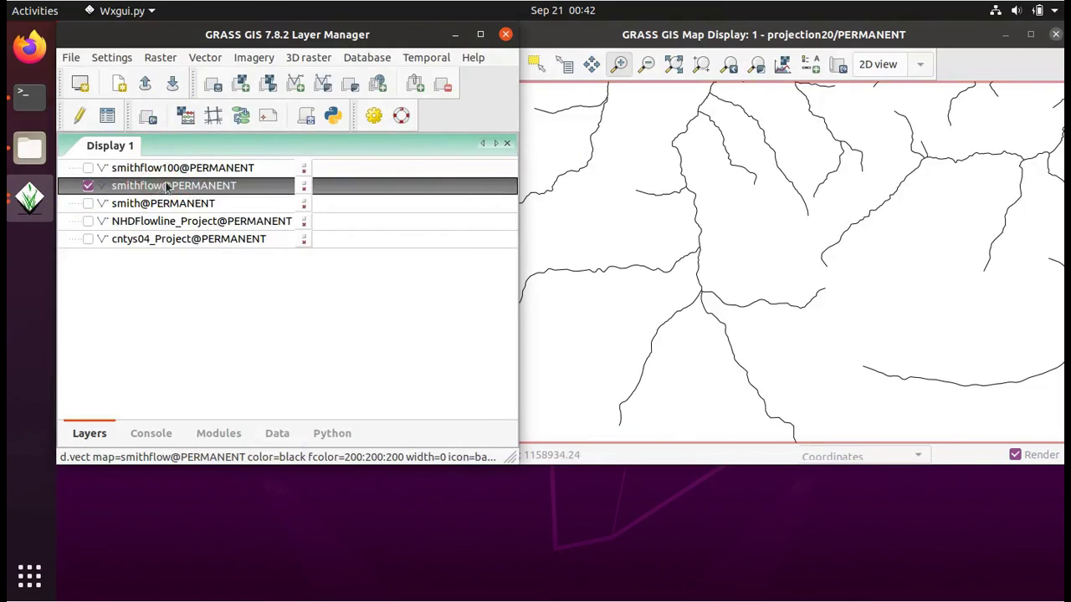
right_click(261, 186)
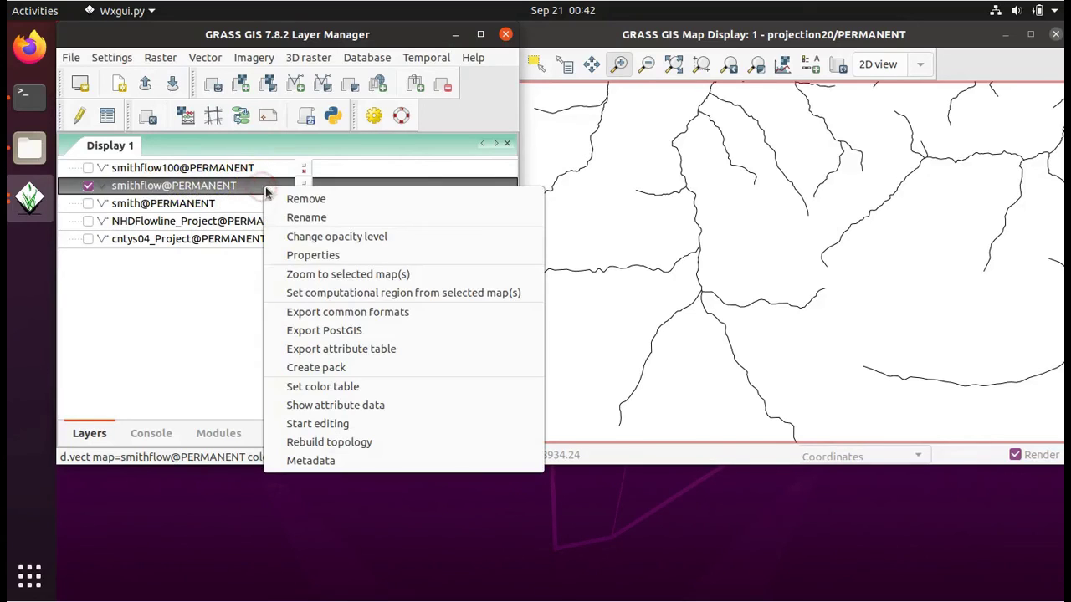
left_click(316, 275)
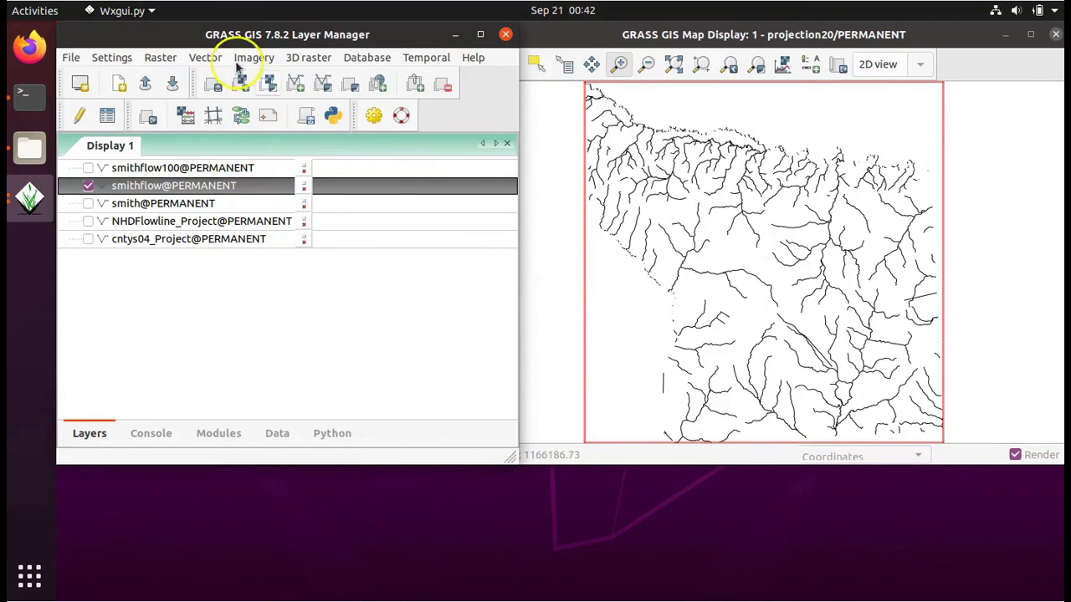
Step: Open v.buffer from the Vector menu with input smithflow@PERMANENT and output smithflow100b
left_click(200, 58)
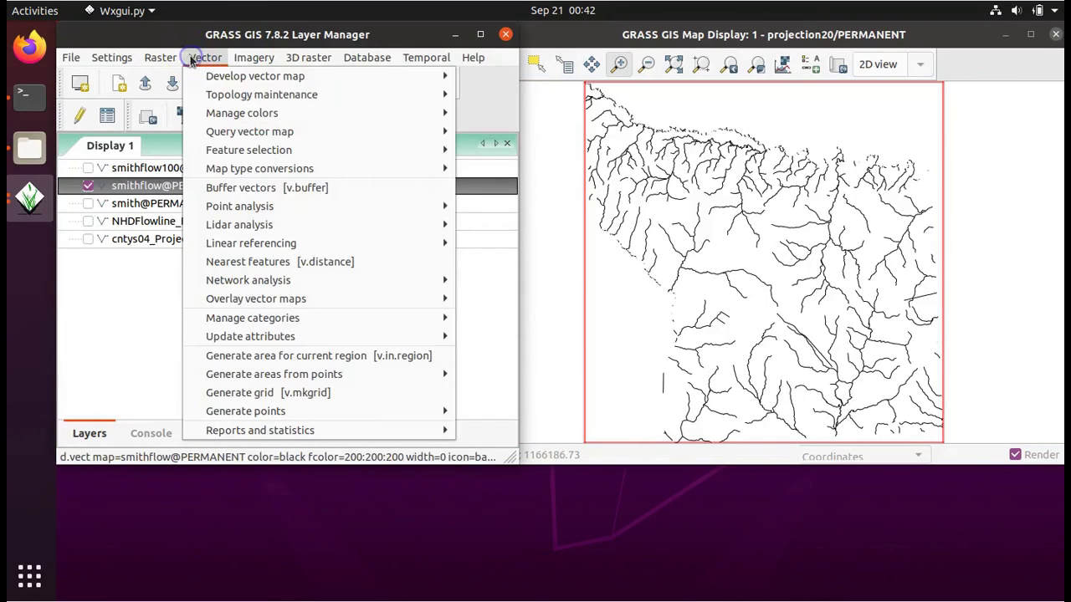
left_click(236, 189)
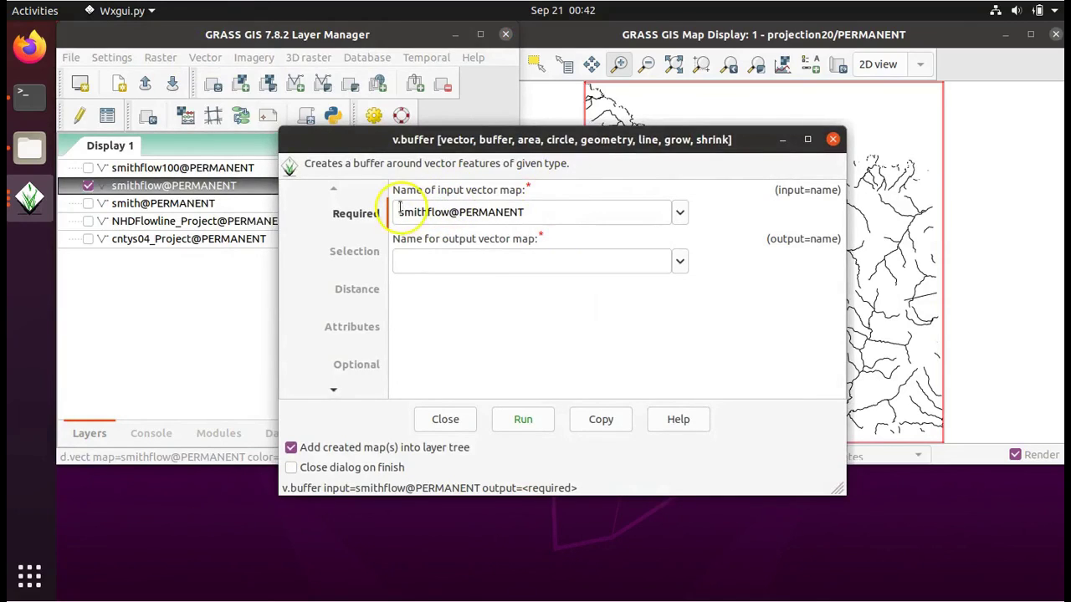
left_click(457, 211)
double_click(454, 212)
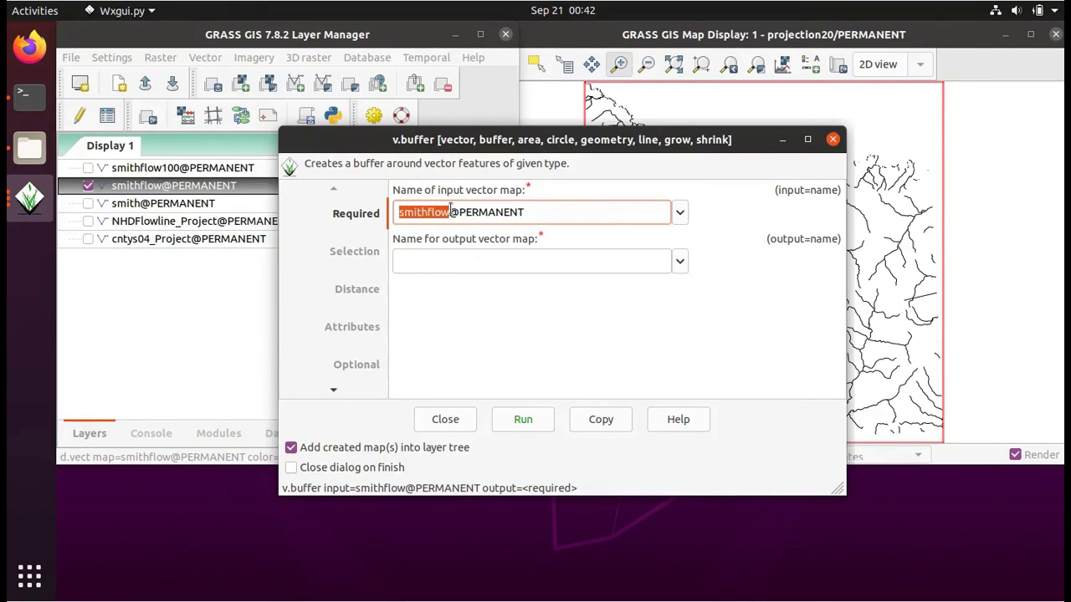
left_click(444, 259)
left_click(522, 258)
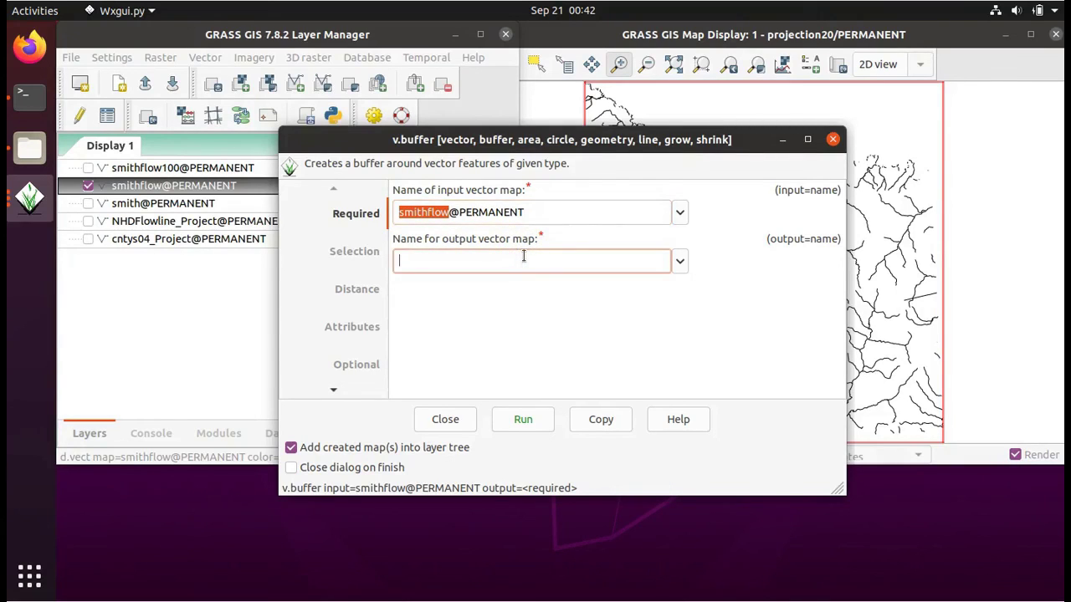
type("smithfl")
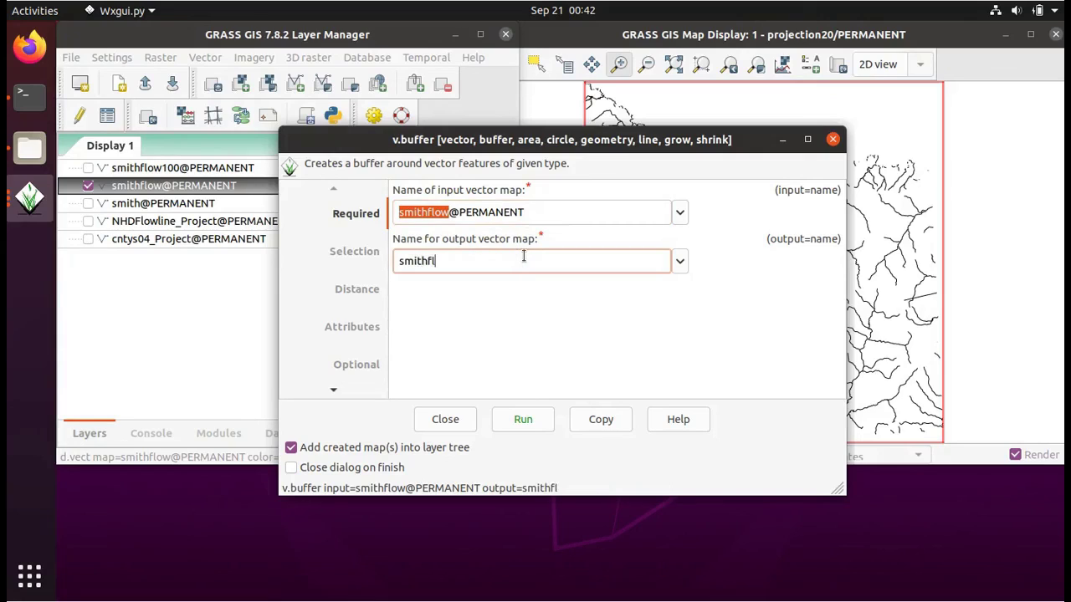
type("ow100b")
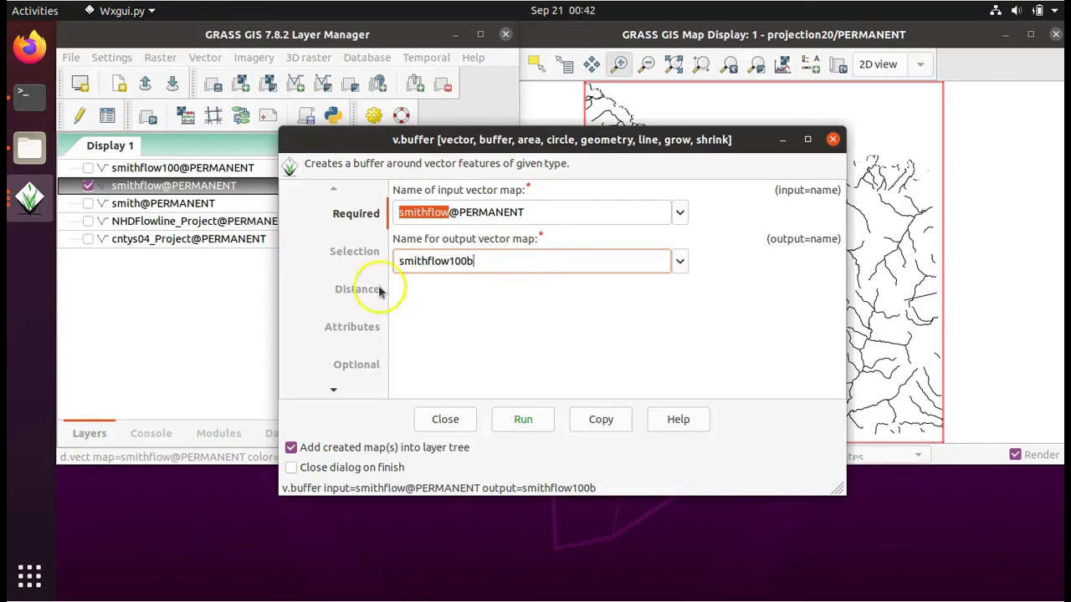
Step: Set major and minor buffer distances to 100, leaving attribute transfer unchecked
left_click(373, 254)
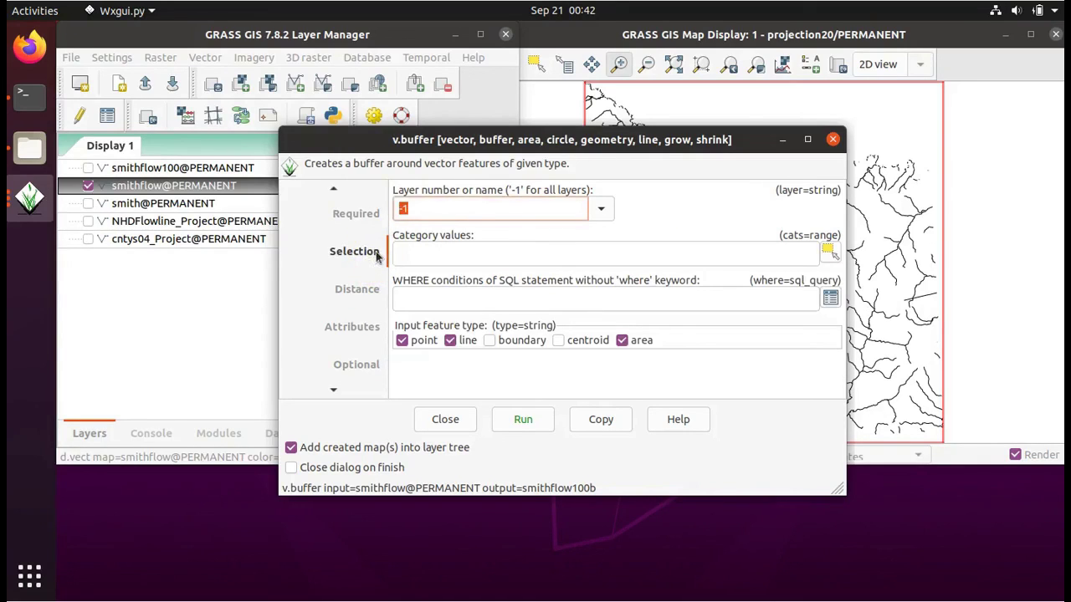
left_click(372, 290)
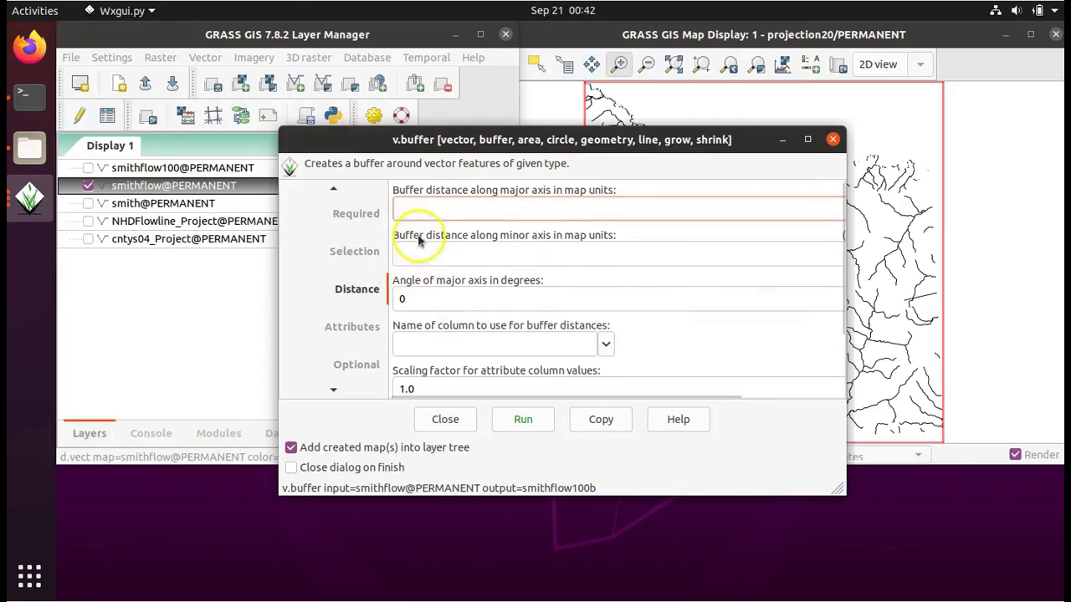
left_click(441, 206)
type("100")
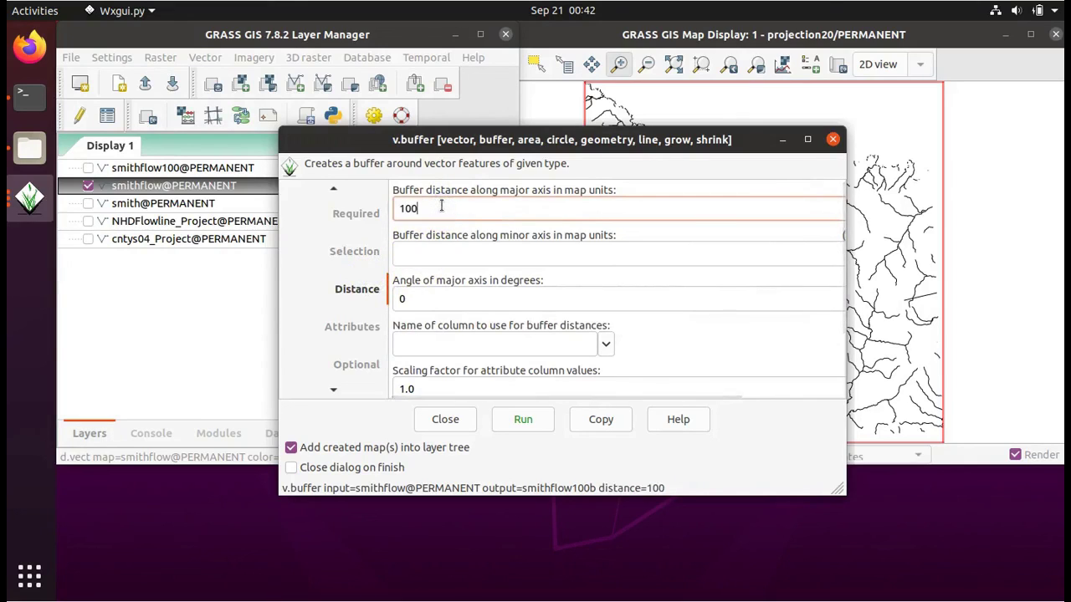
key("Tab")
type("100")
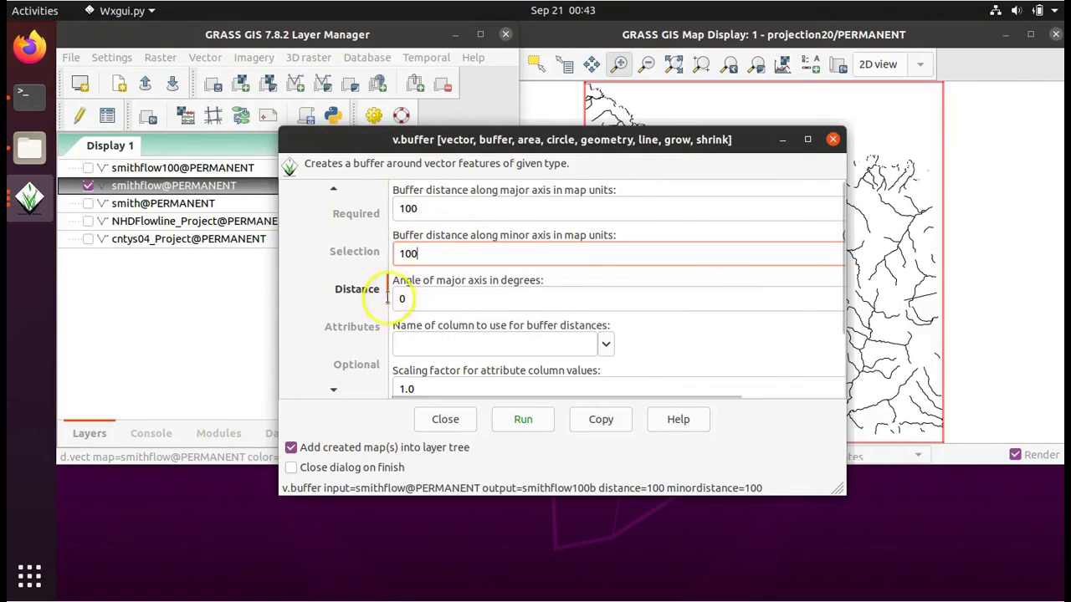
left_click(371, 327)
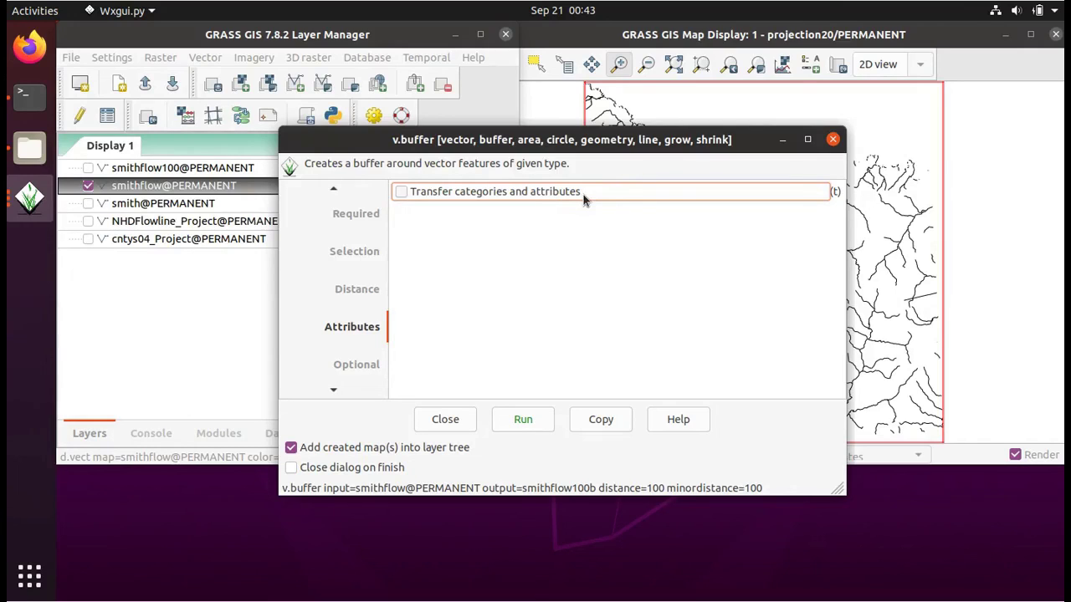
Step: Run and close v.buffer to create smithflow100b, then zoom into a stretch of its grey buffers
left_click(509, 419)
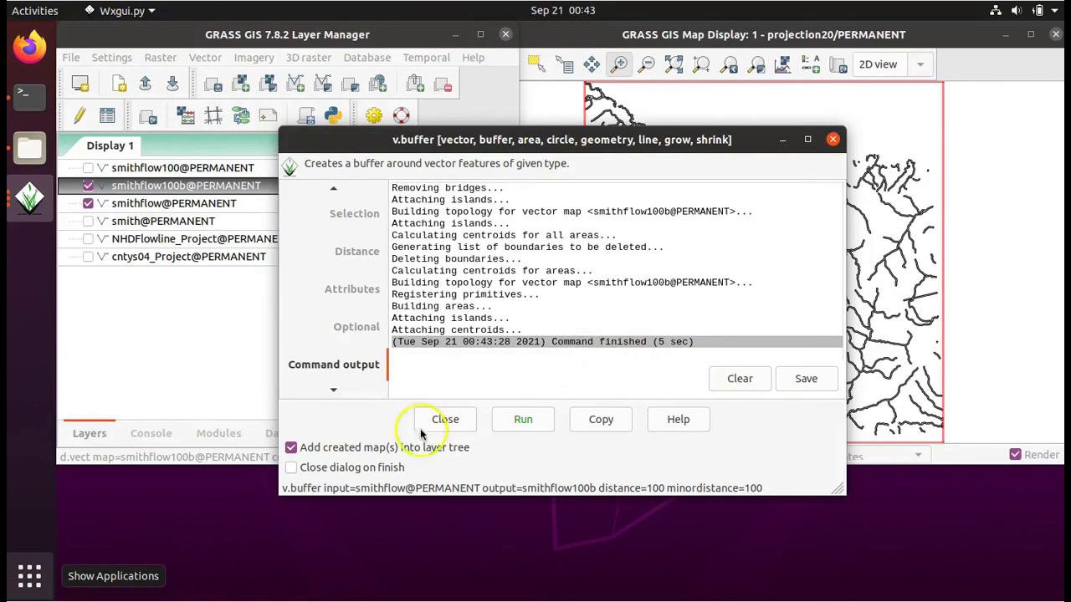
left_click(444, 415)
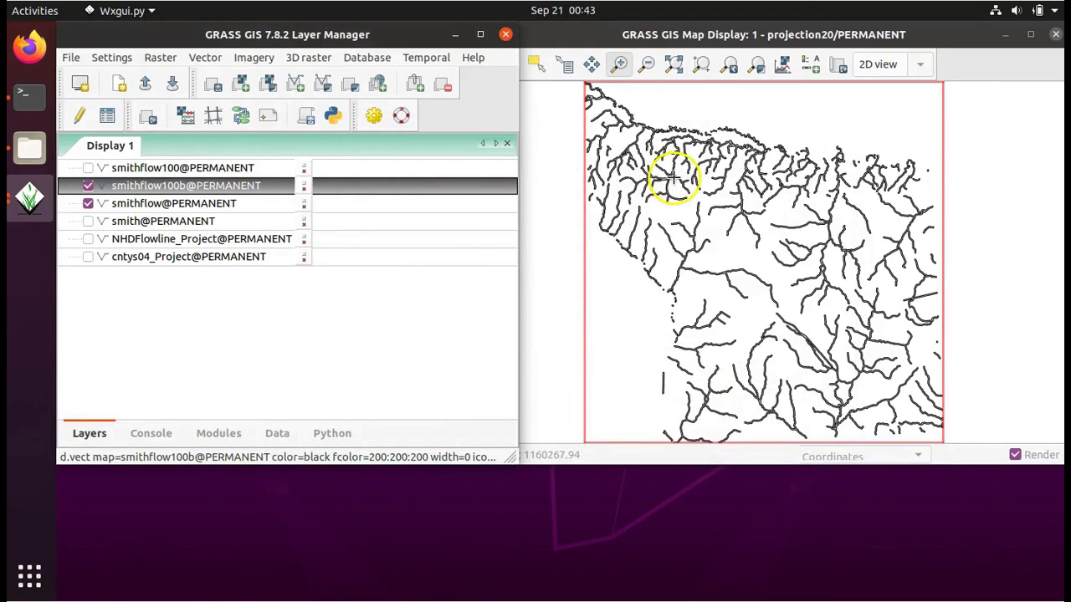
left_click(619, 64)
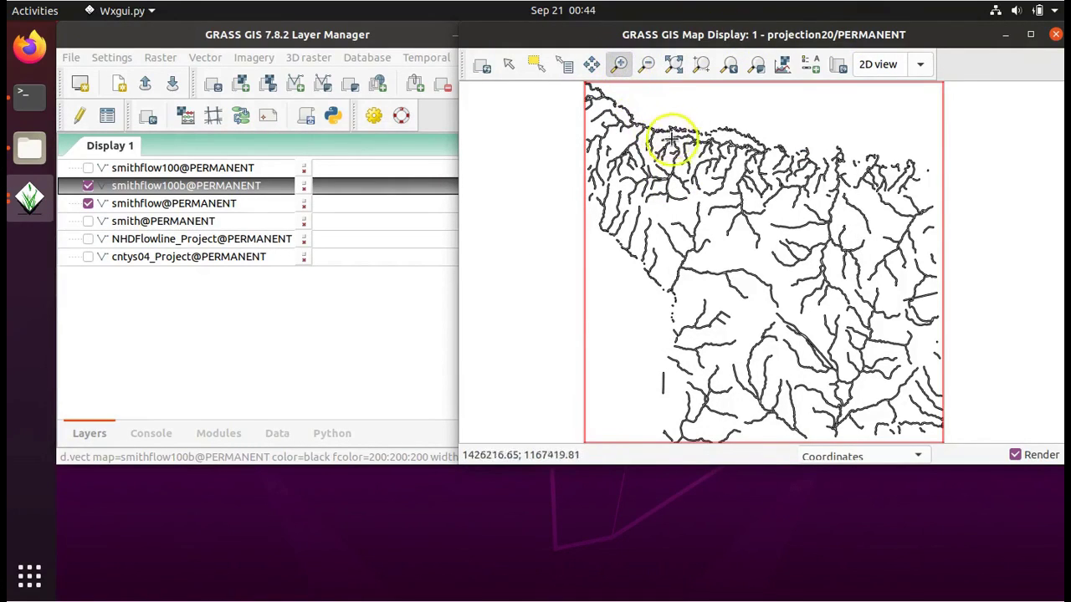
left_click_drag(685, 155, 742, 208)
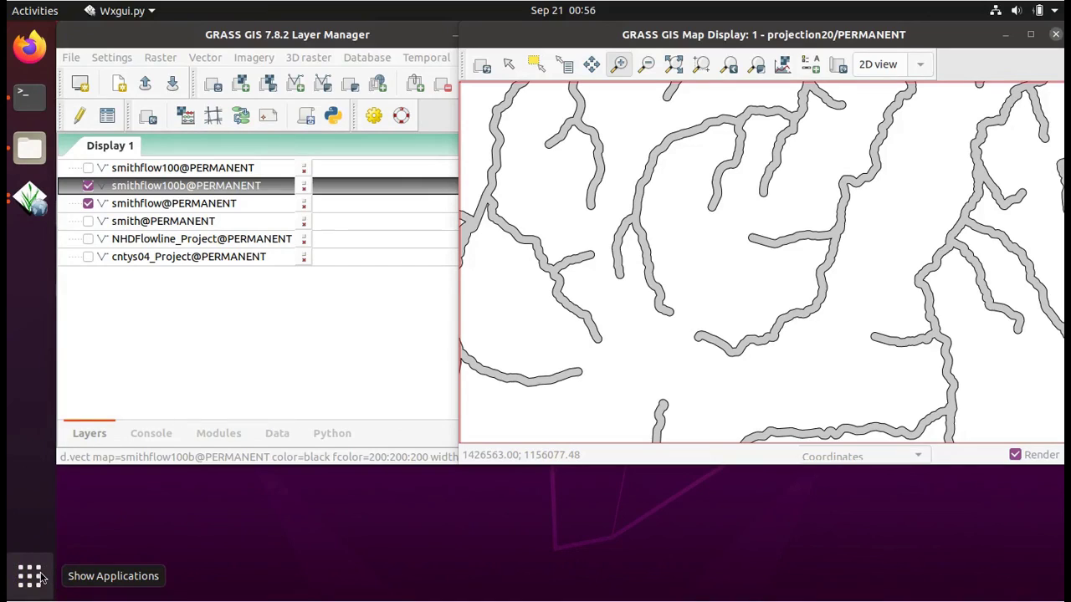
left_click(509, 502)
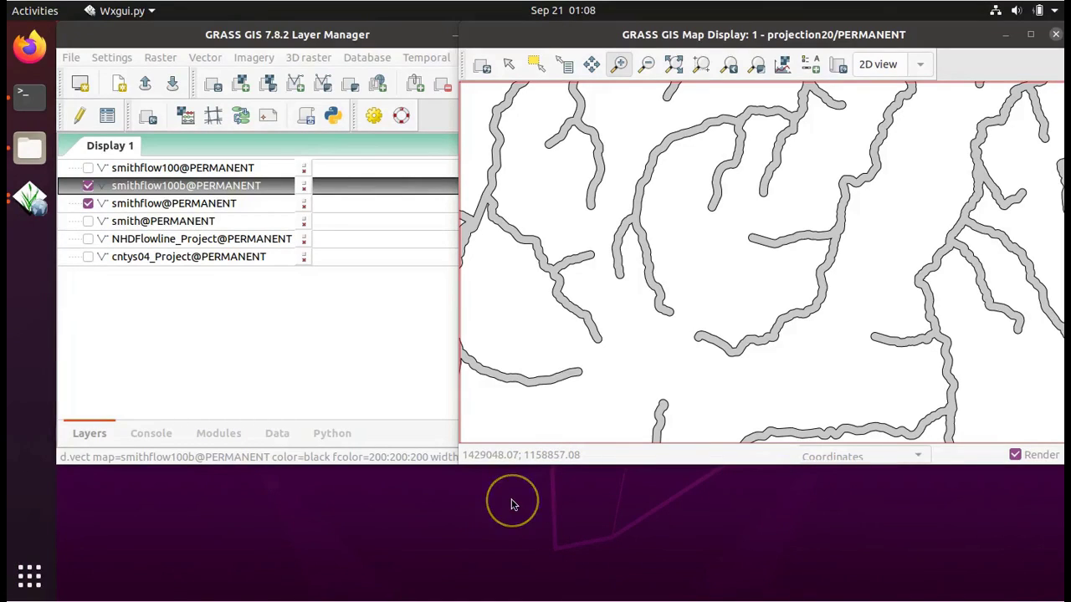